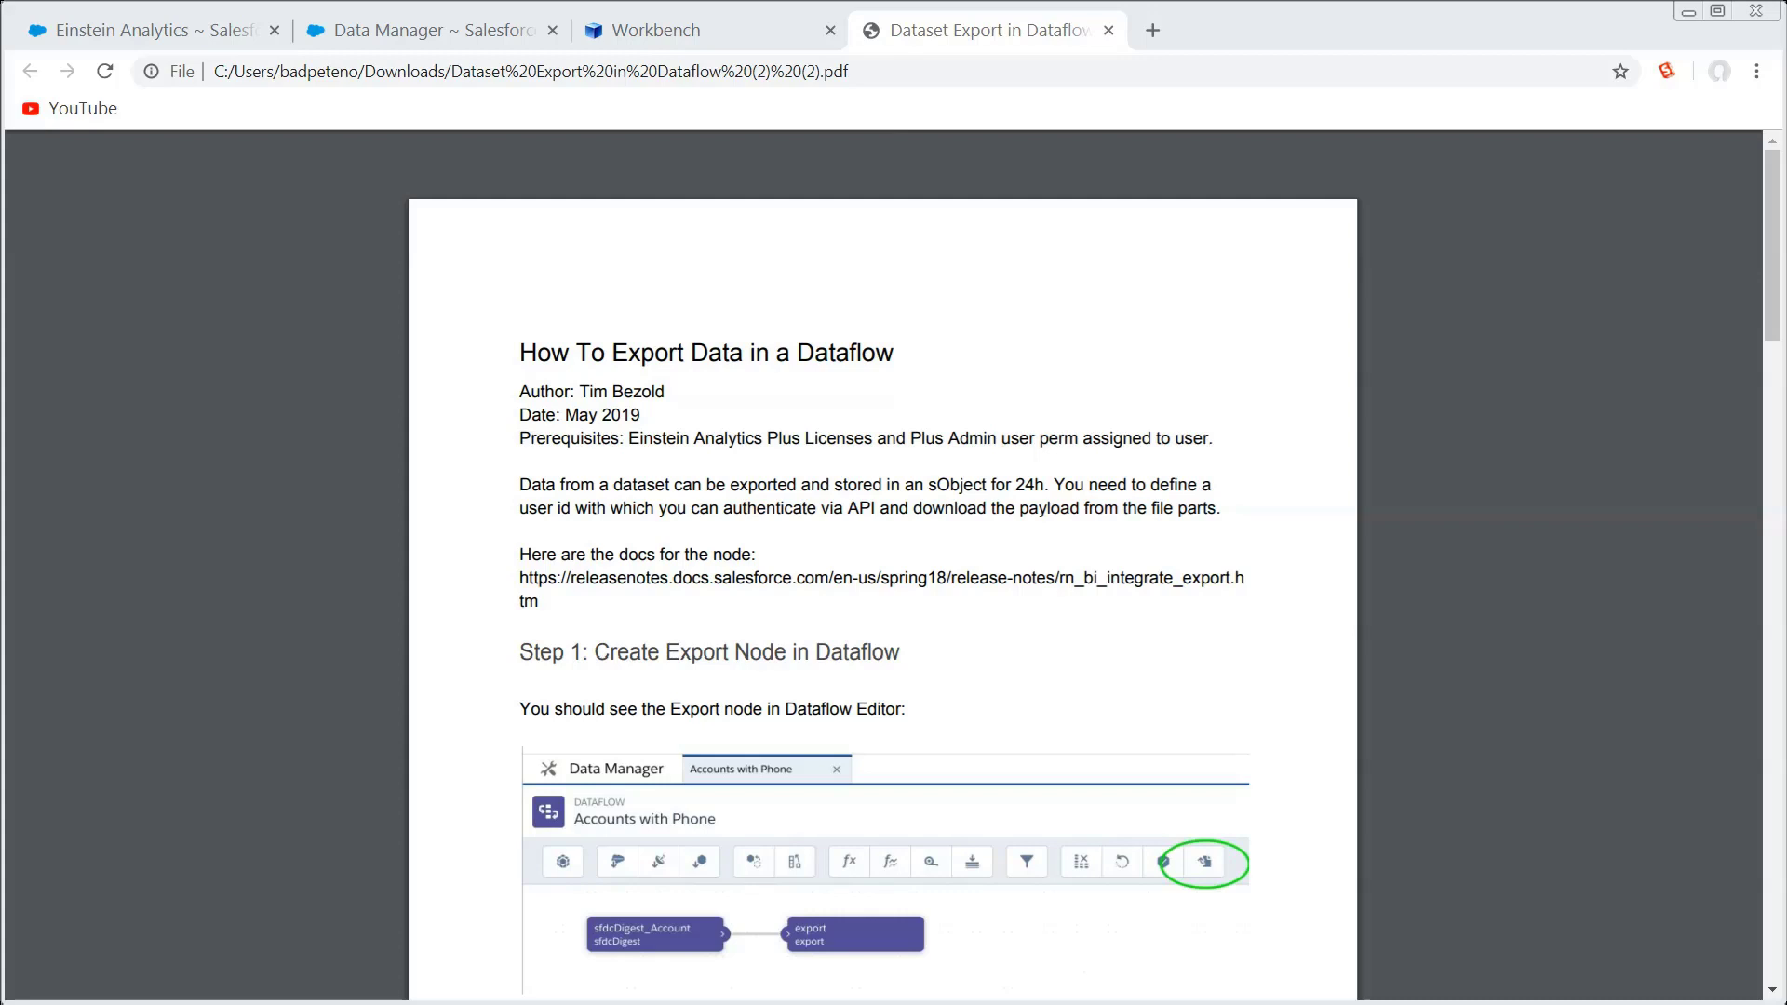
Run SELECT Id, CreatedDate from DatasetExport and select the first record's Id.
left_click(727, 33)
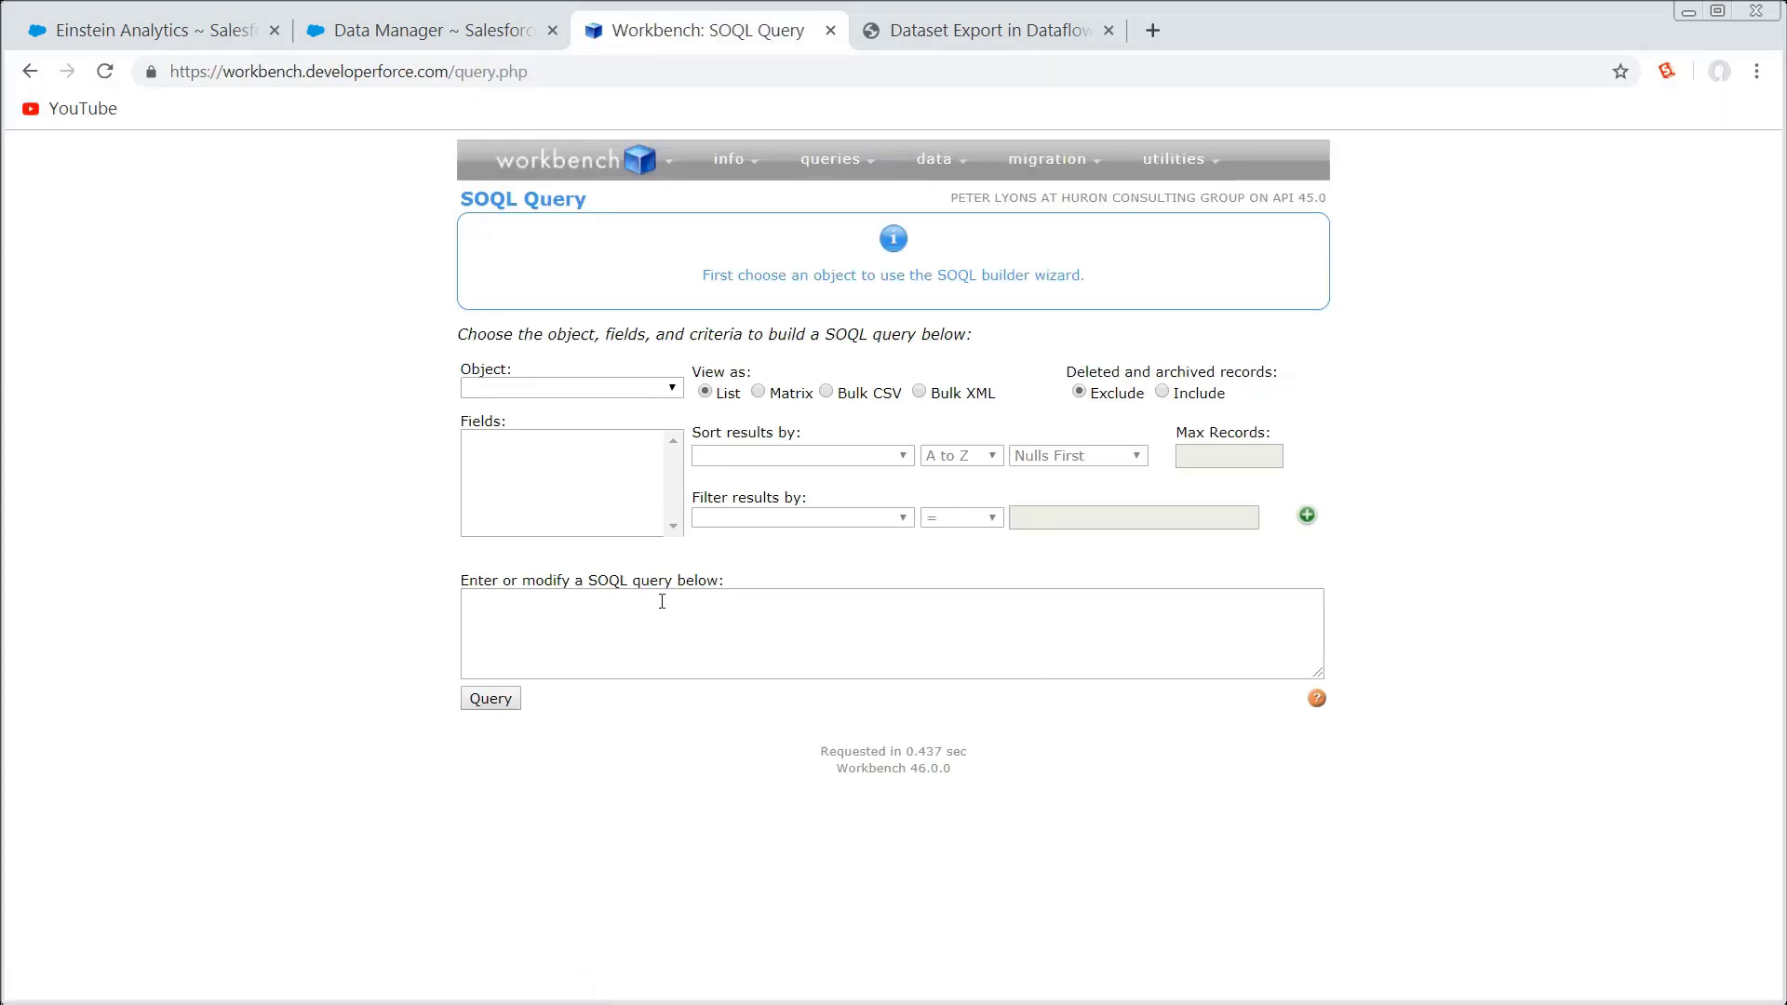
left_click(660, 596)
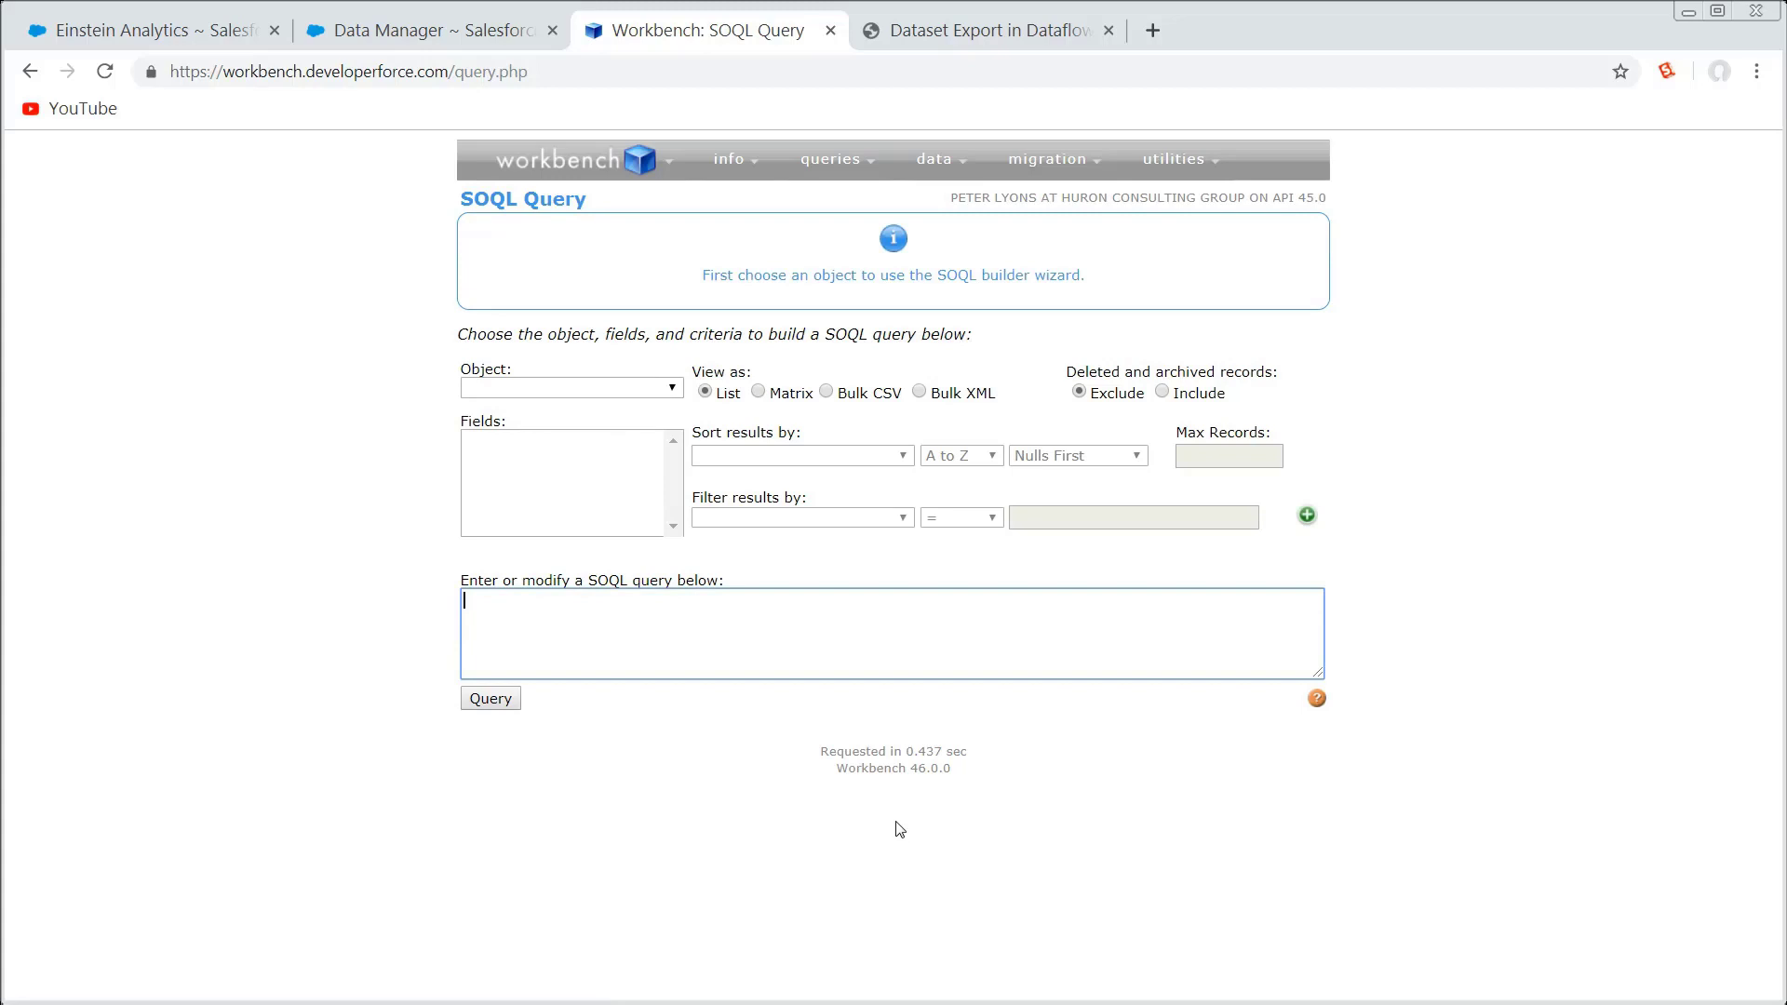
type("SELECT ")
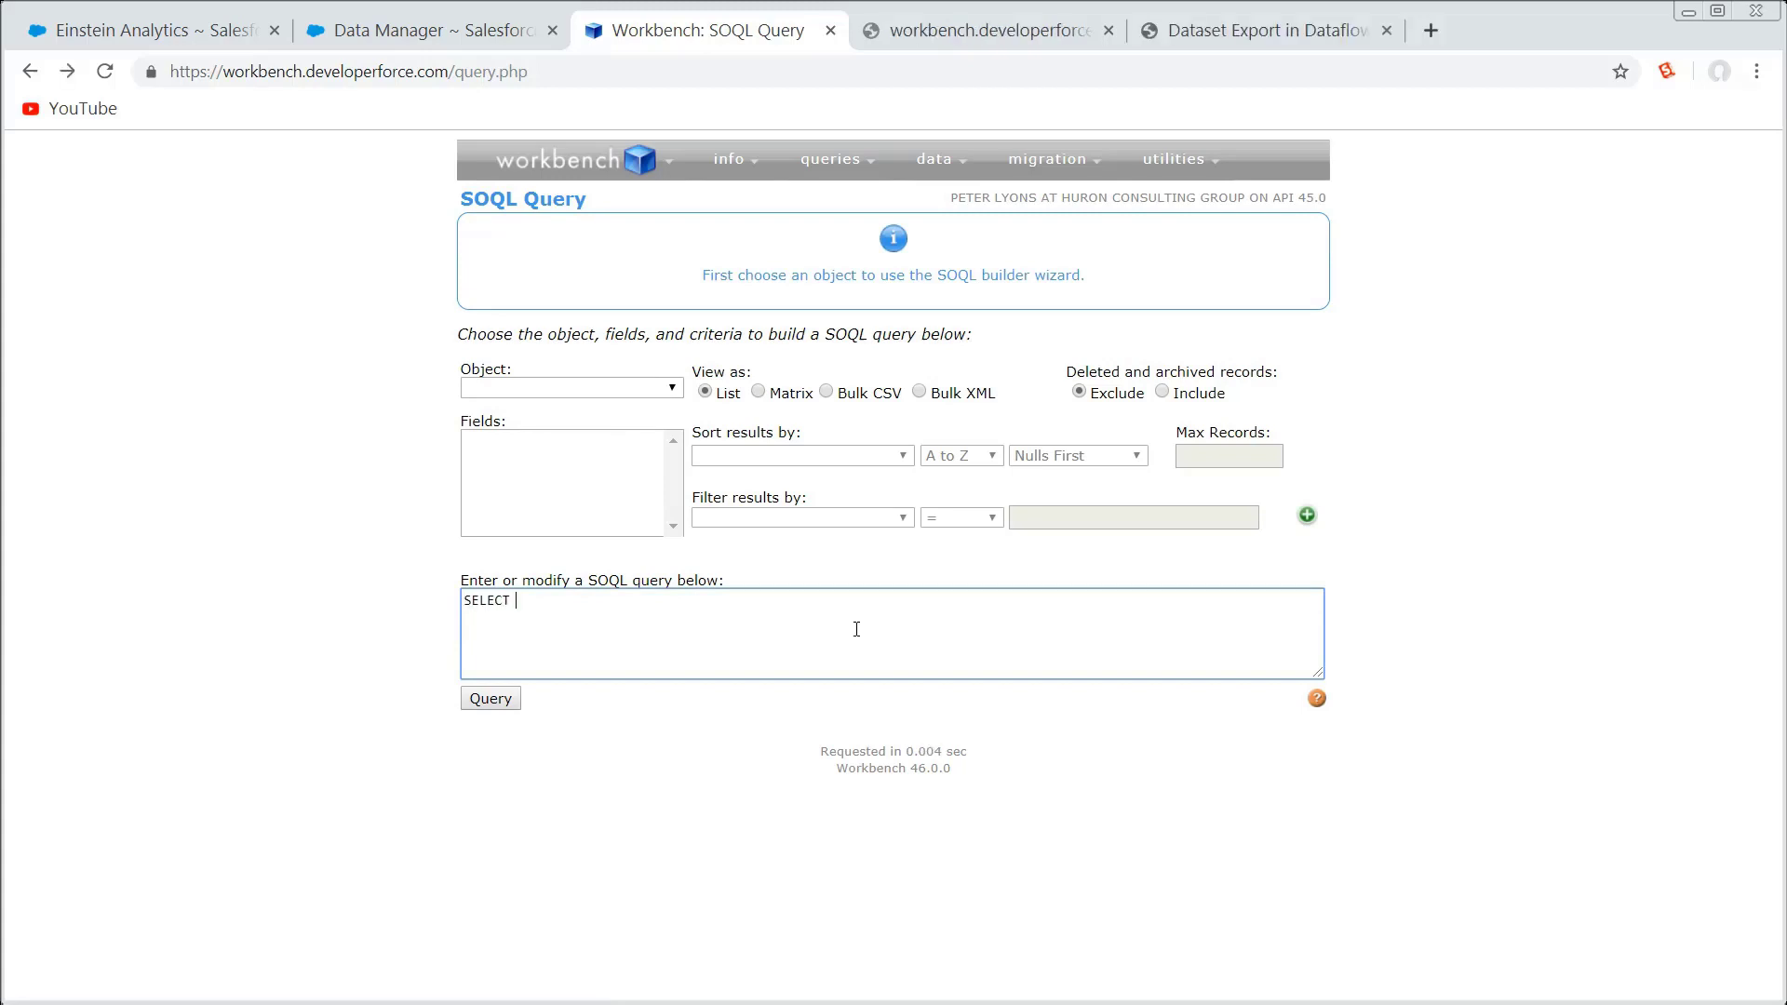
type("Id, CreatedDate from DatasetExport")
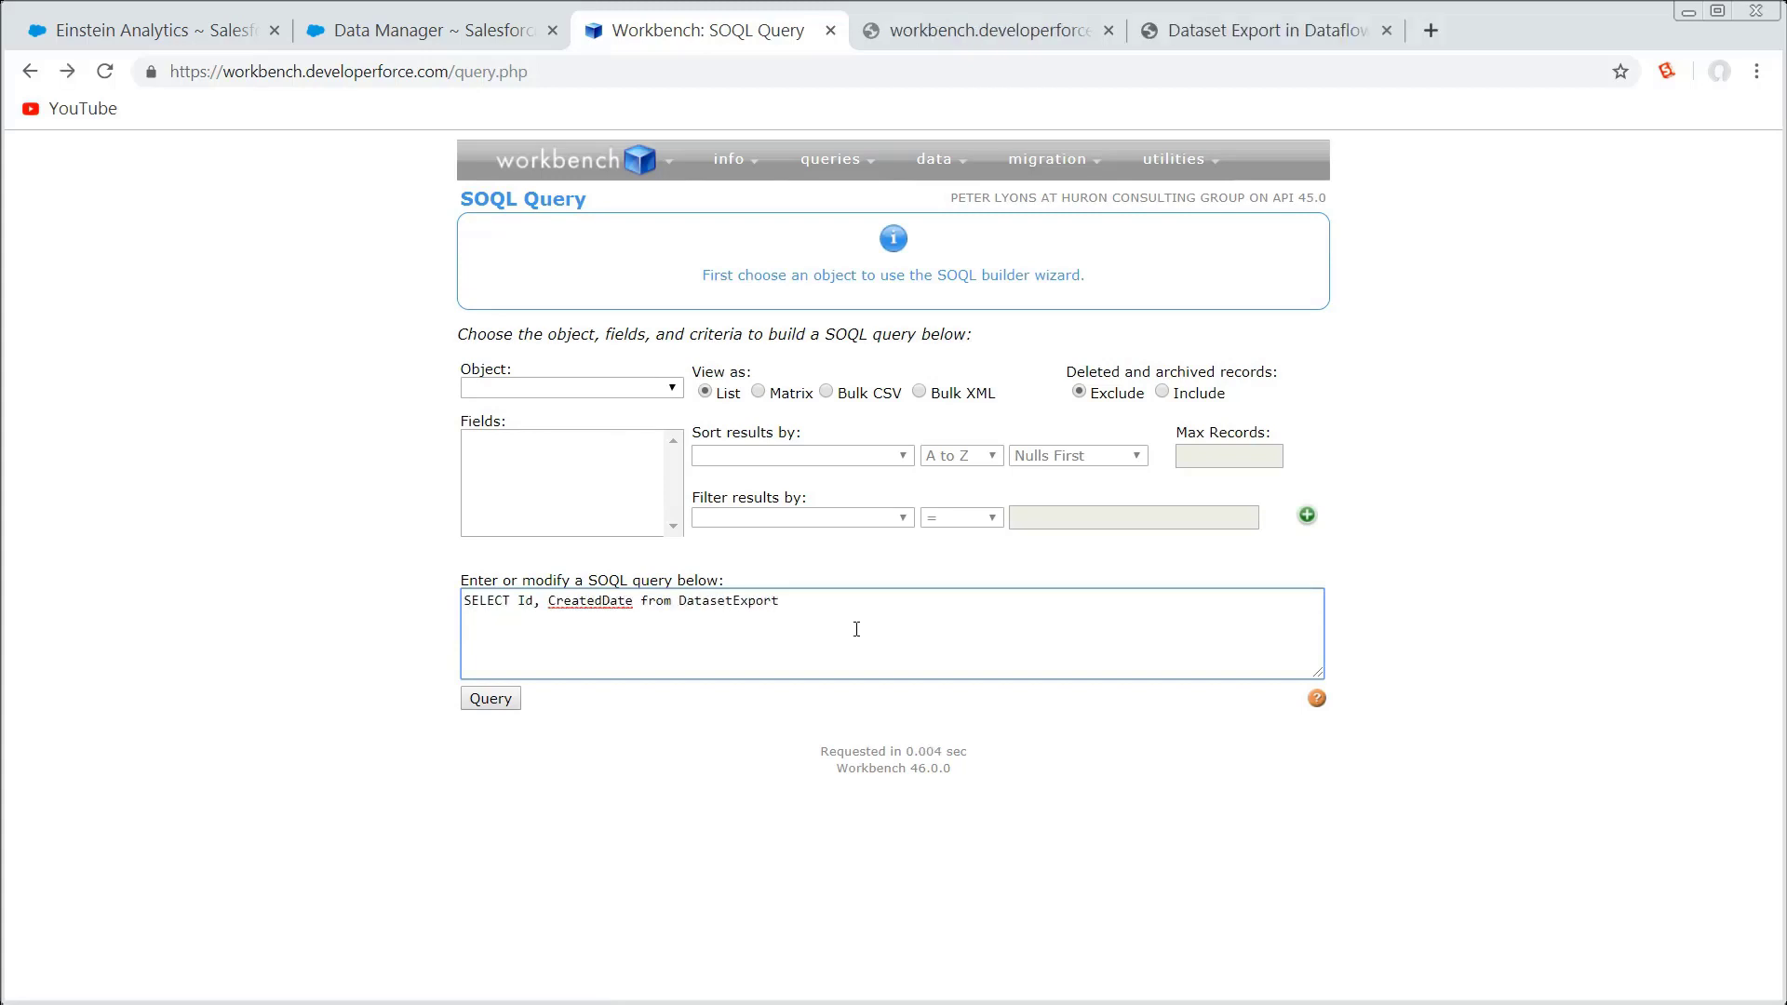
left_click(490, 698)
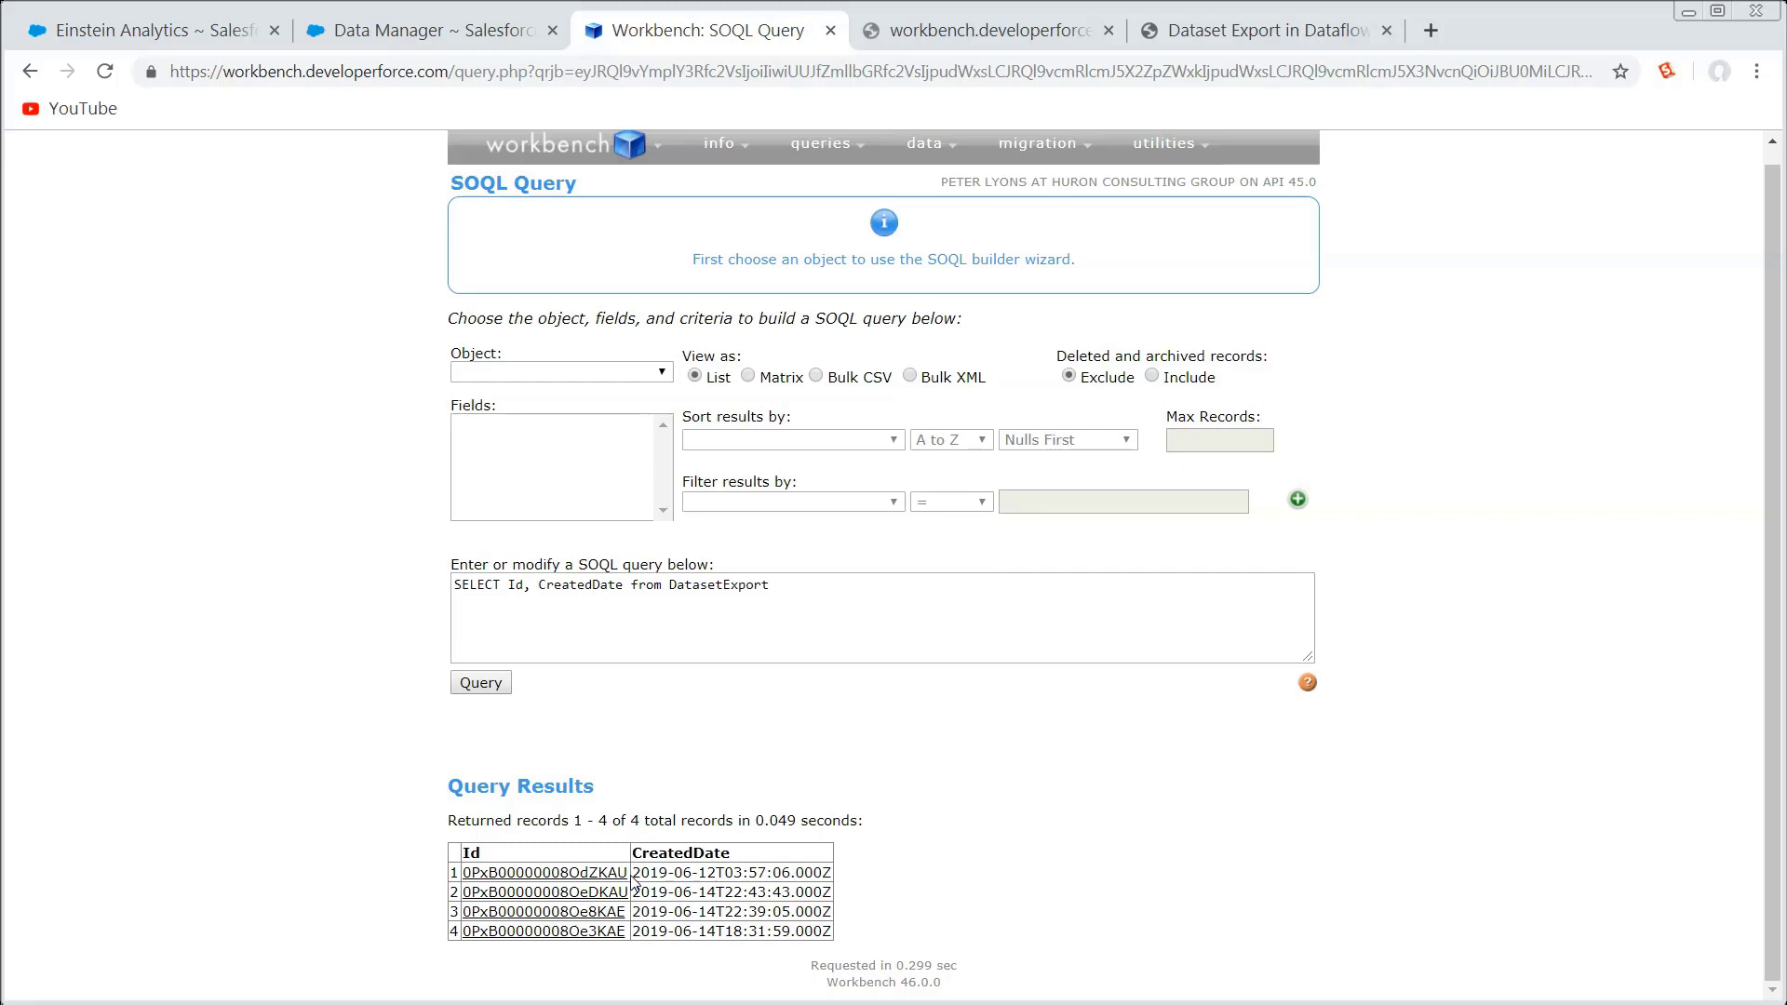
left_click_drag(625, 873, 457, 873)
key("ctrl+c")
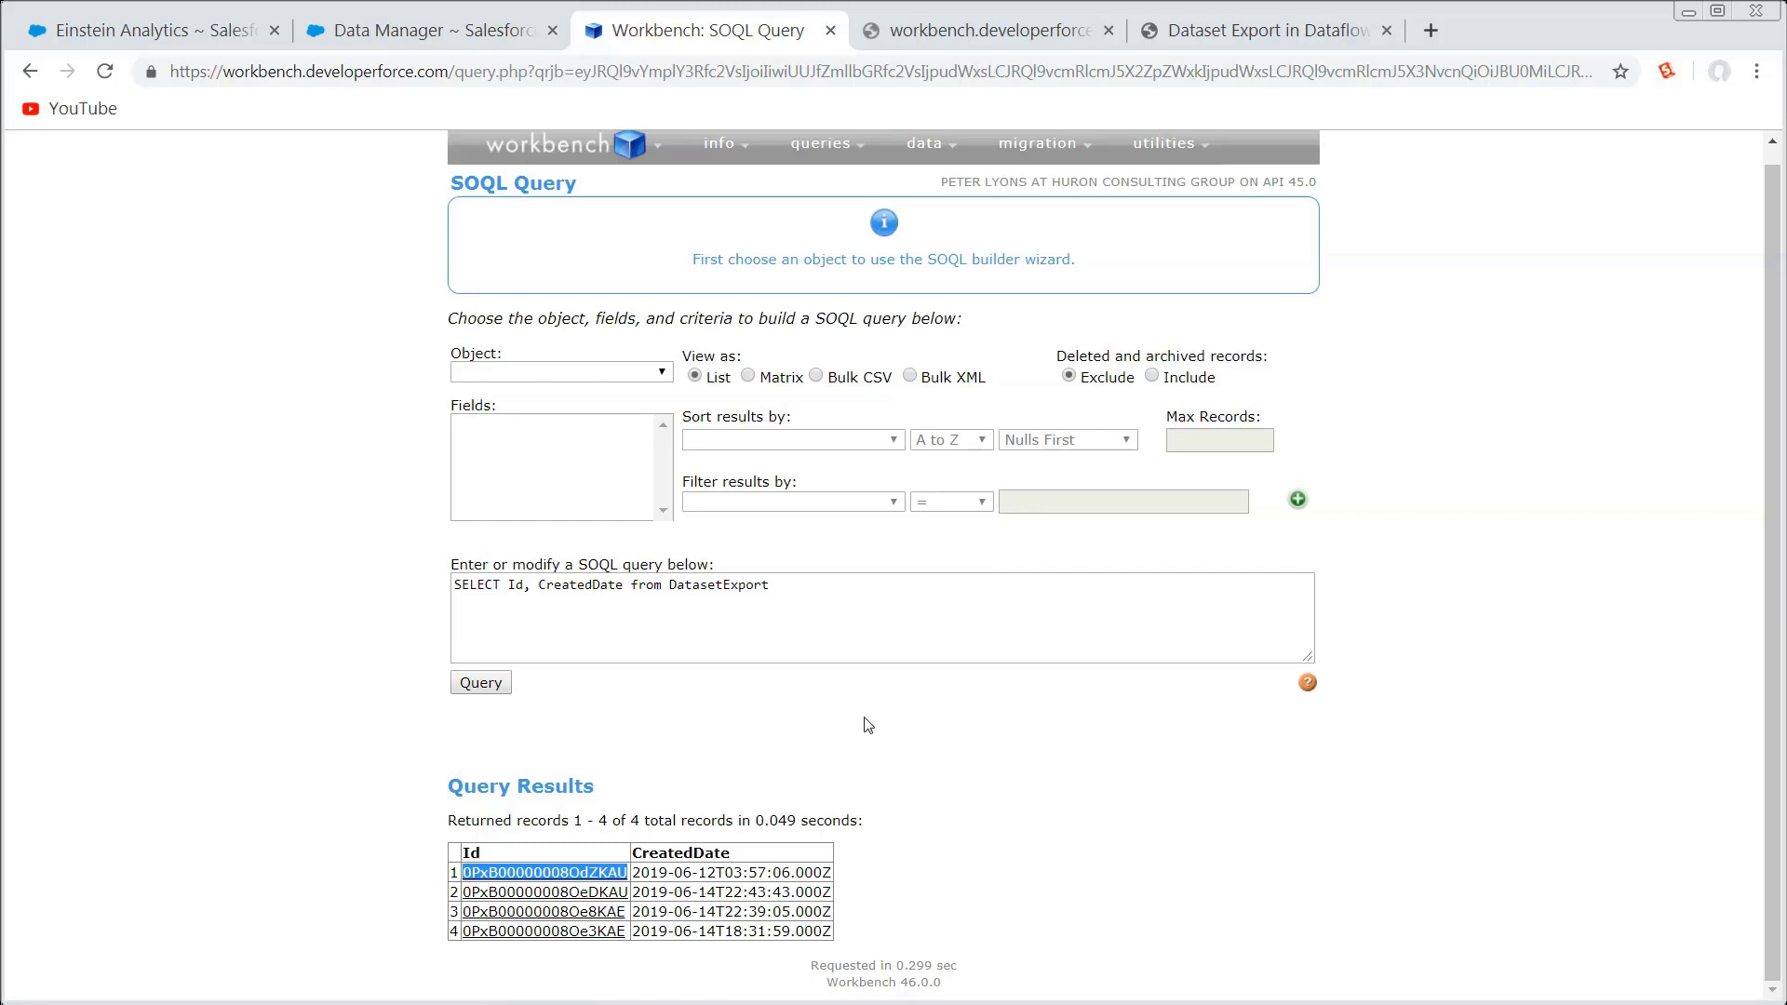
Query Id, CreatedDate, DataFile FROM DatasetExportPart WHERE DatasetExportId equals the copied export Id.
left_click(629, 585)
type(", DataFile")
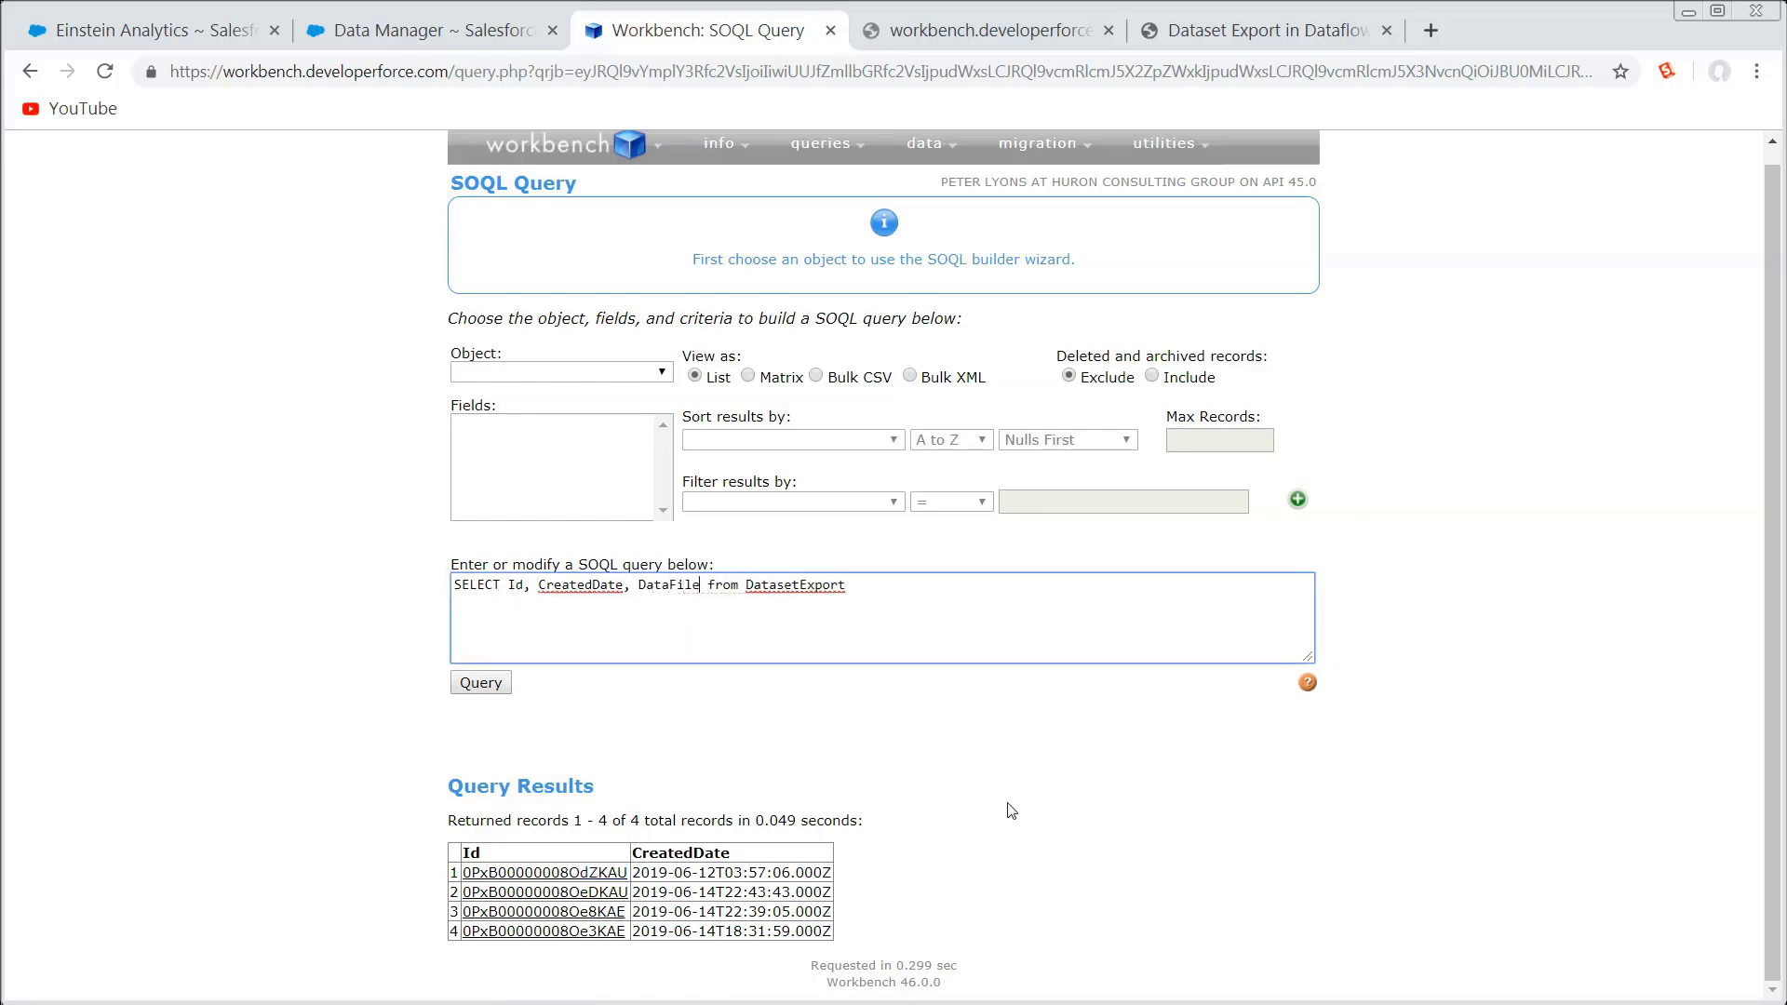
left_click(878, 603)
type("Part WHERE")
double_click(725, 585)
type("FROM")
left_click(954, 577)
type("DatasetExportId = '")
key("ctrl+v")
type("'")
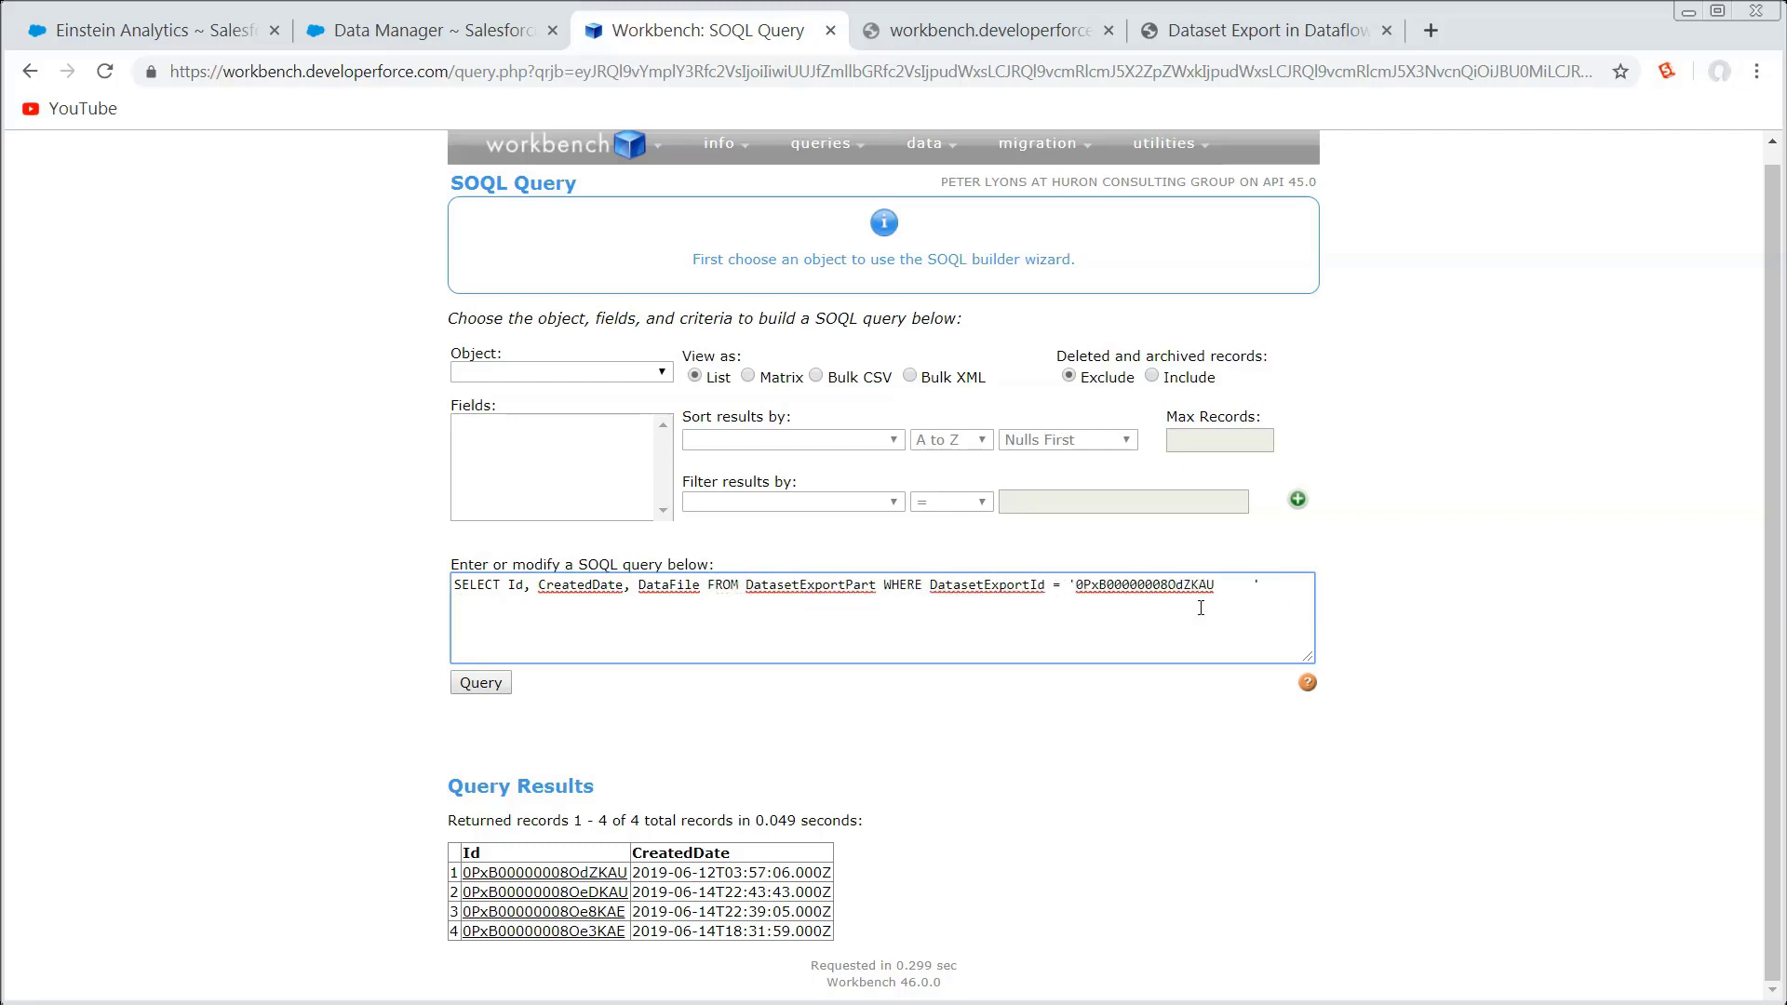
left_click(470, 687)
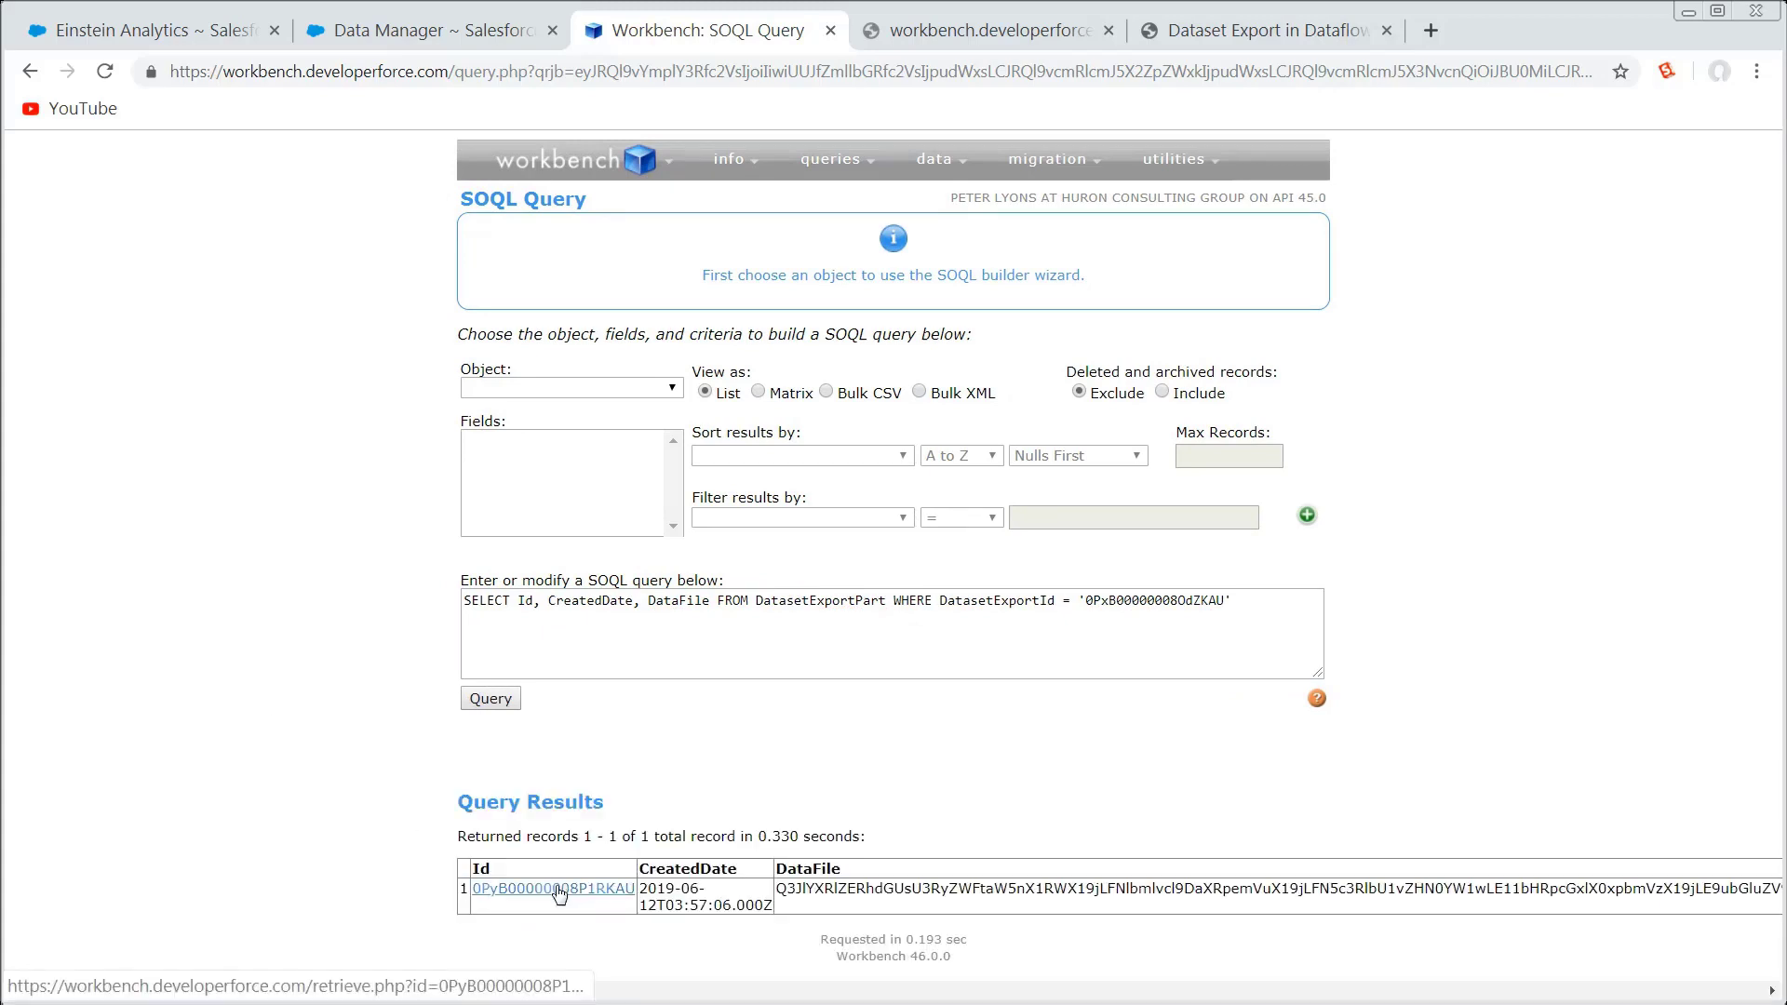
Inspect the returned DataFile value, then go back to the export guide PDF.
mouse_move(558, 892)
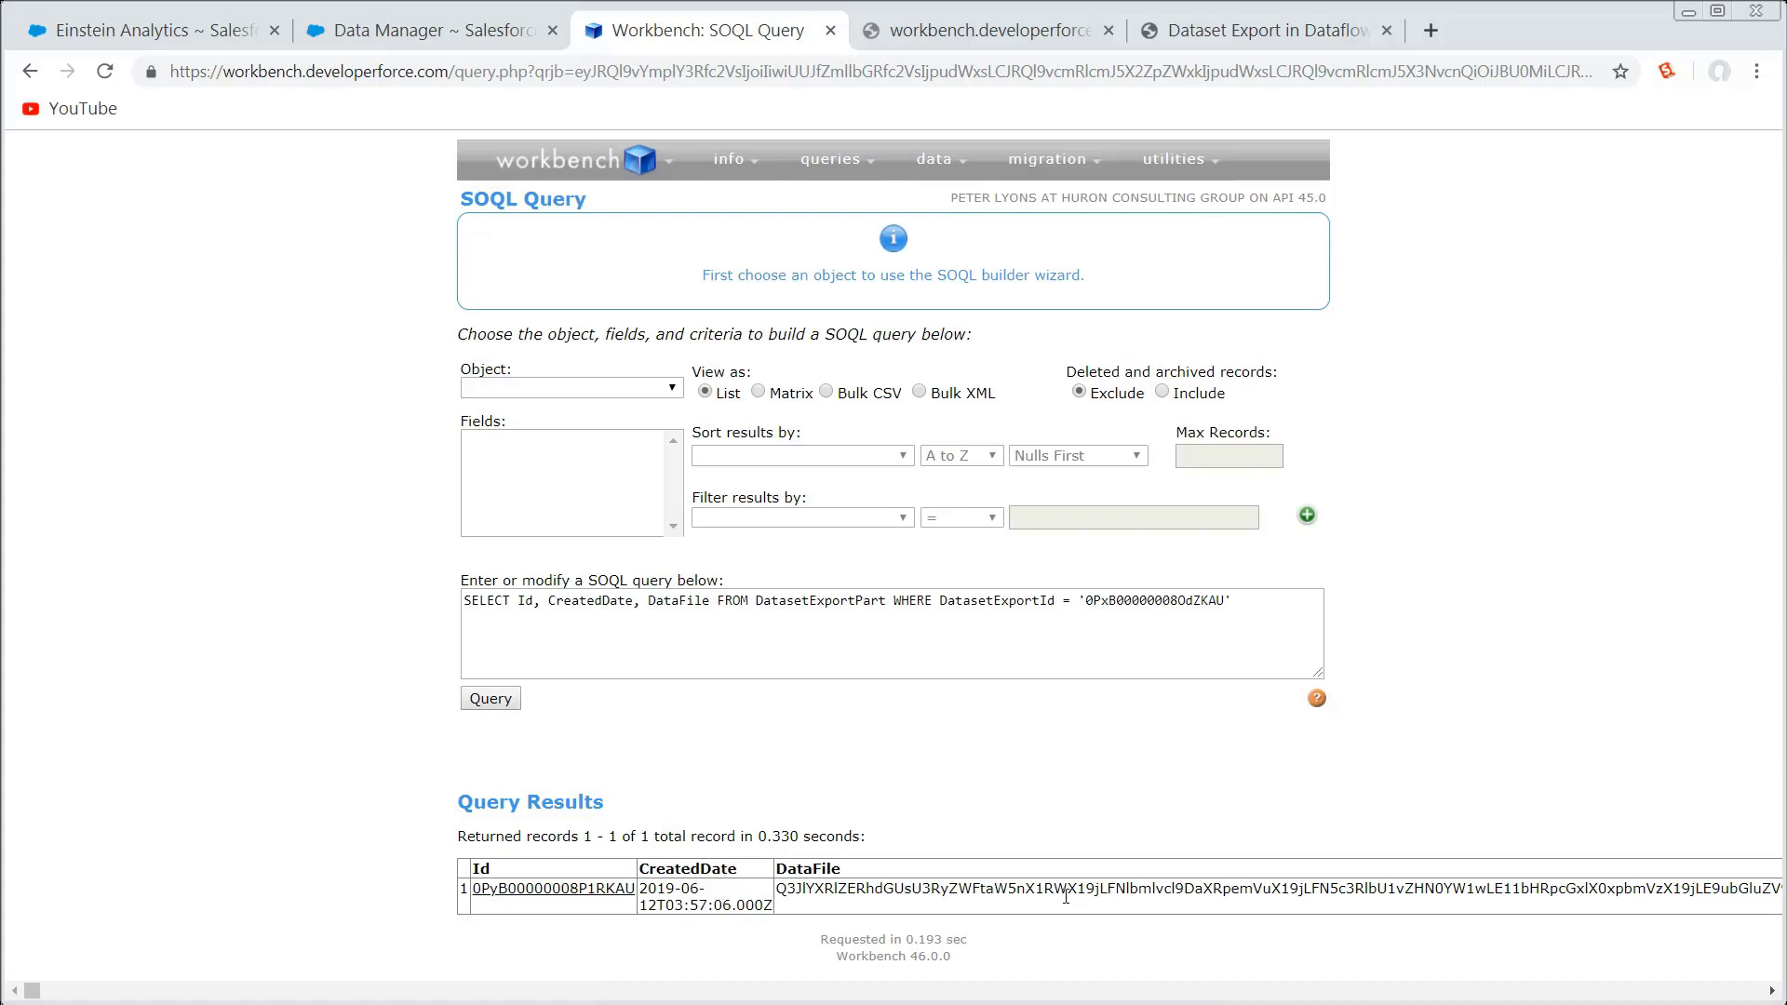
left_click_drag(778, 890, 1782, 894)
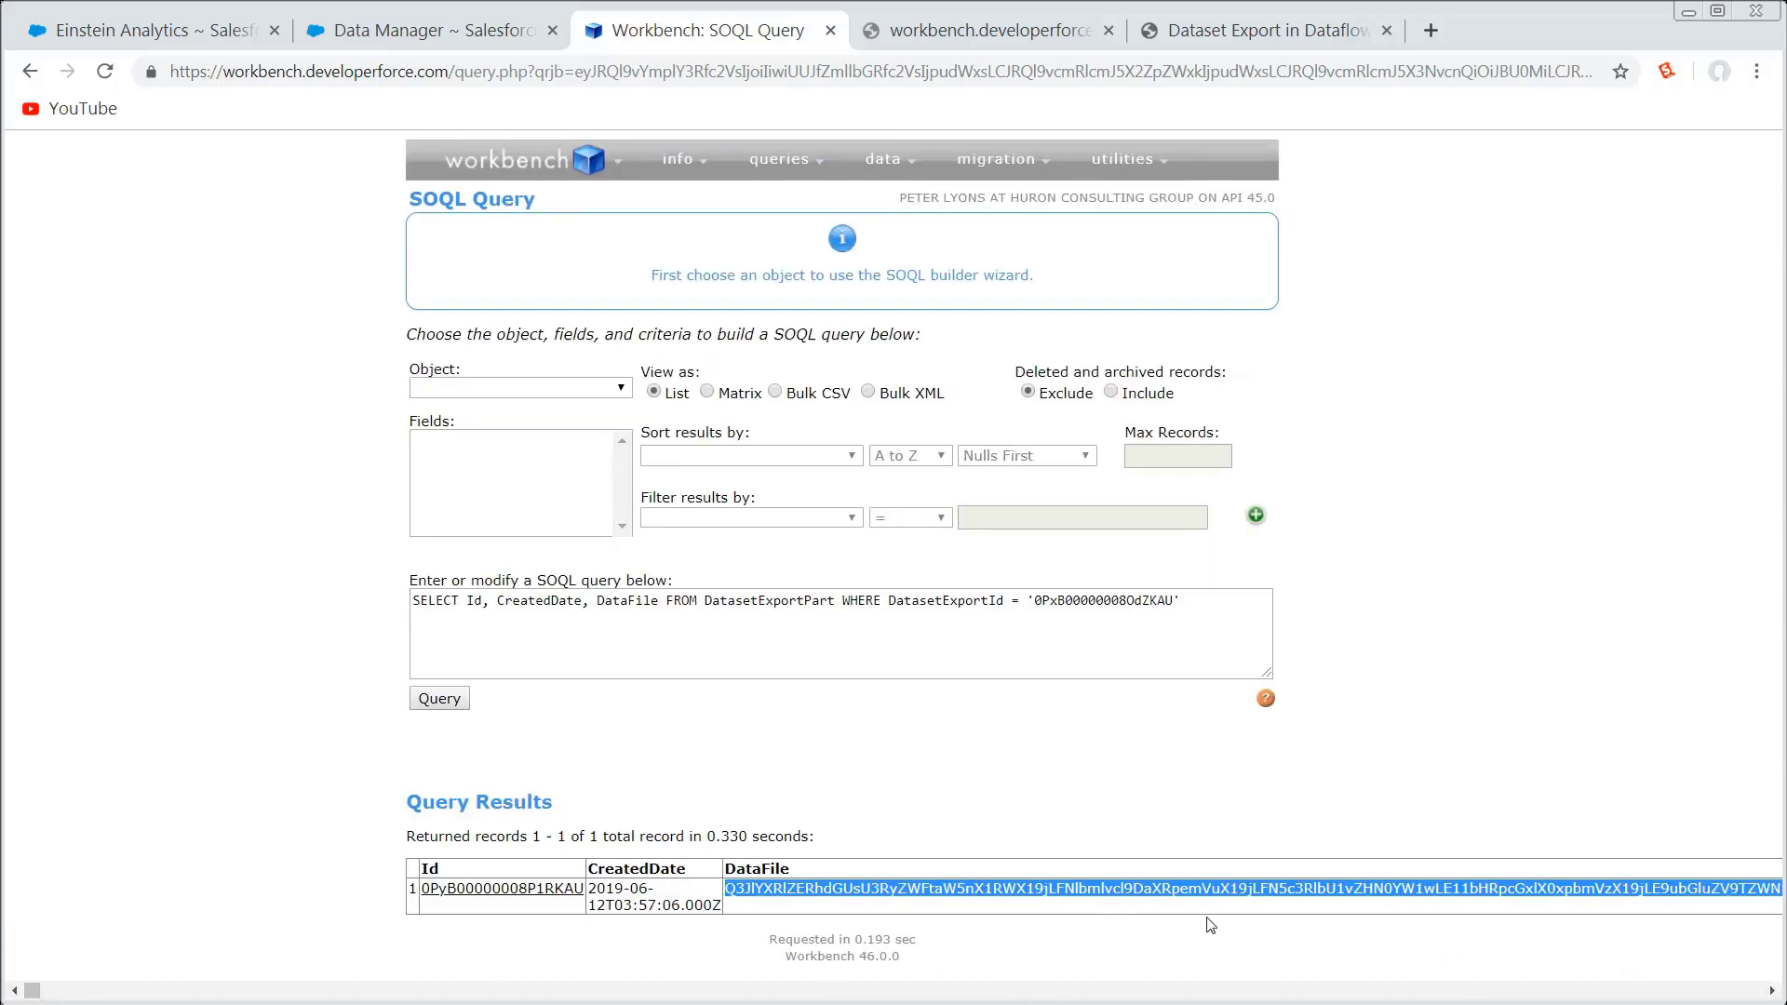
left_click(975, 756)
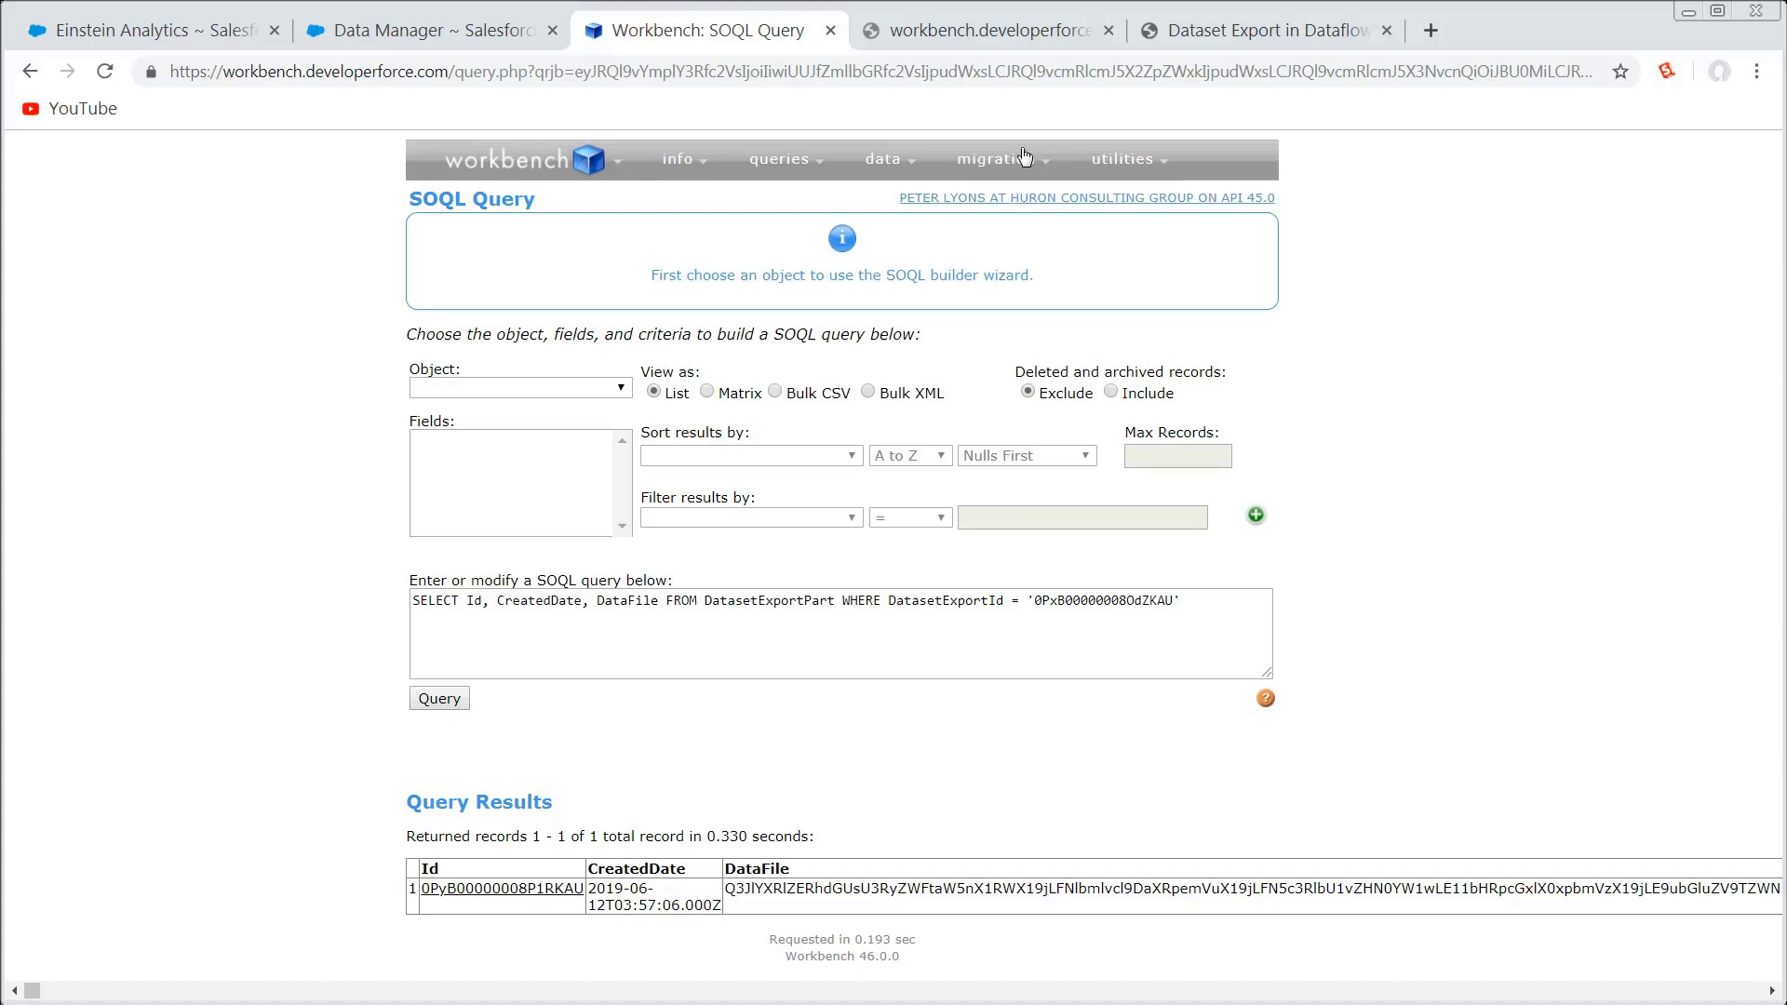
left_click(1256, 30)
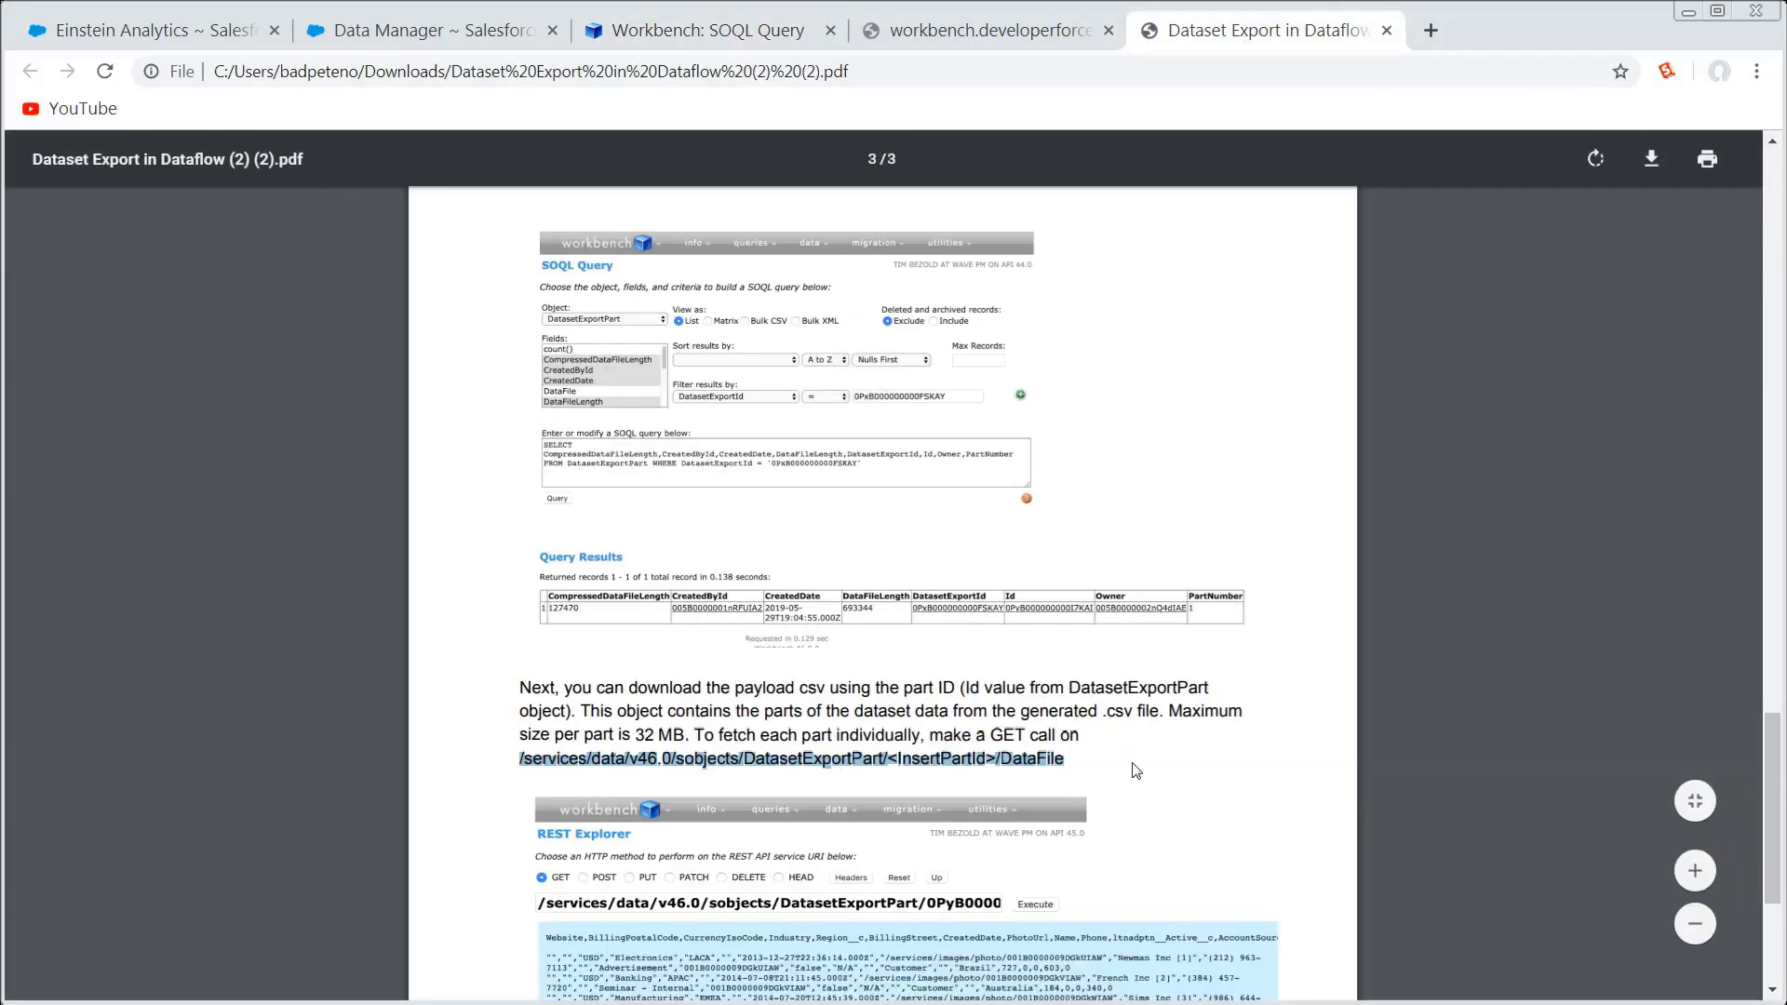
Copy the guide's DataFile REST URI and close the broken Workbench error page.
left_click_drag(1127, 769, 518, 773)
left_click(968, 30)
left_click(1109, 30)
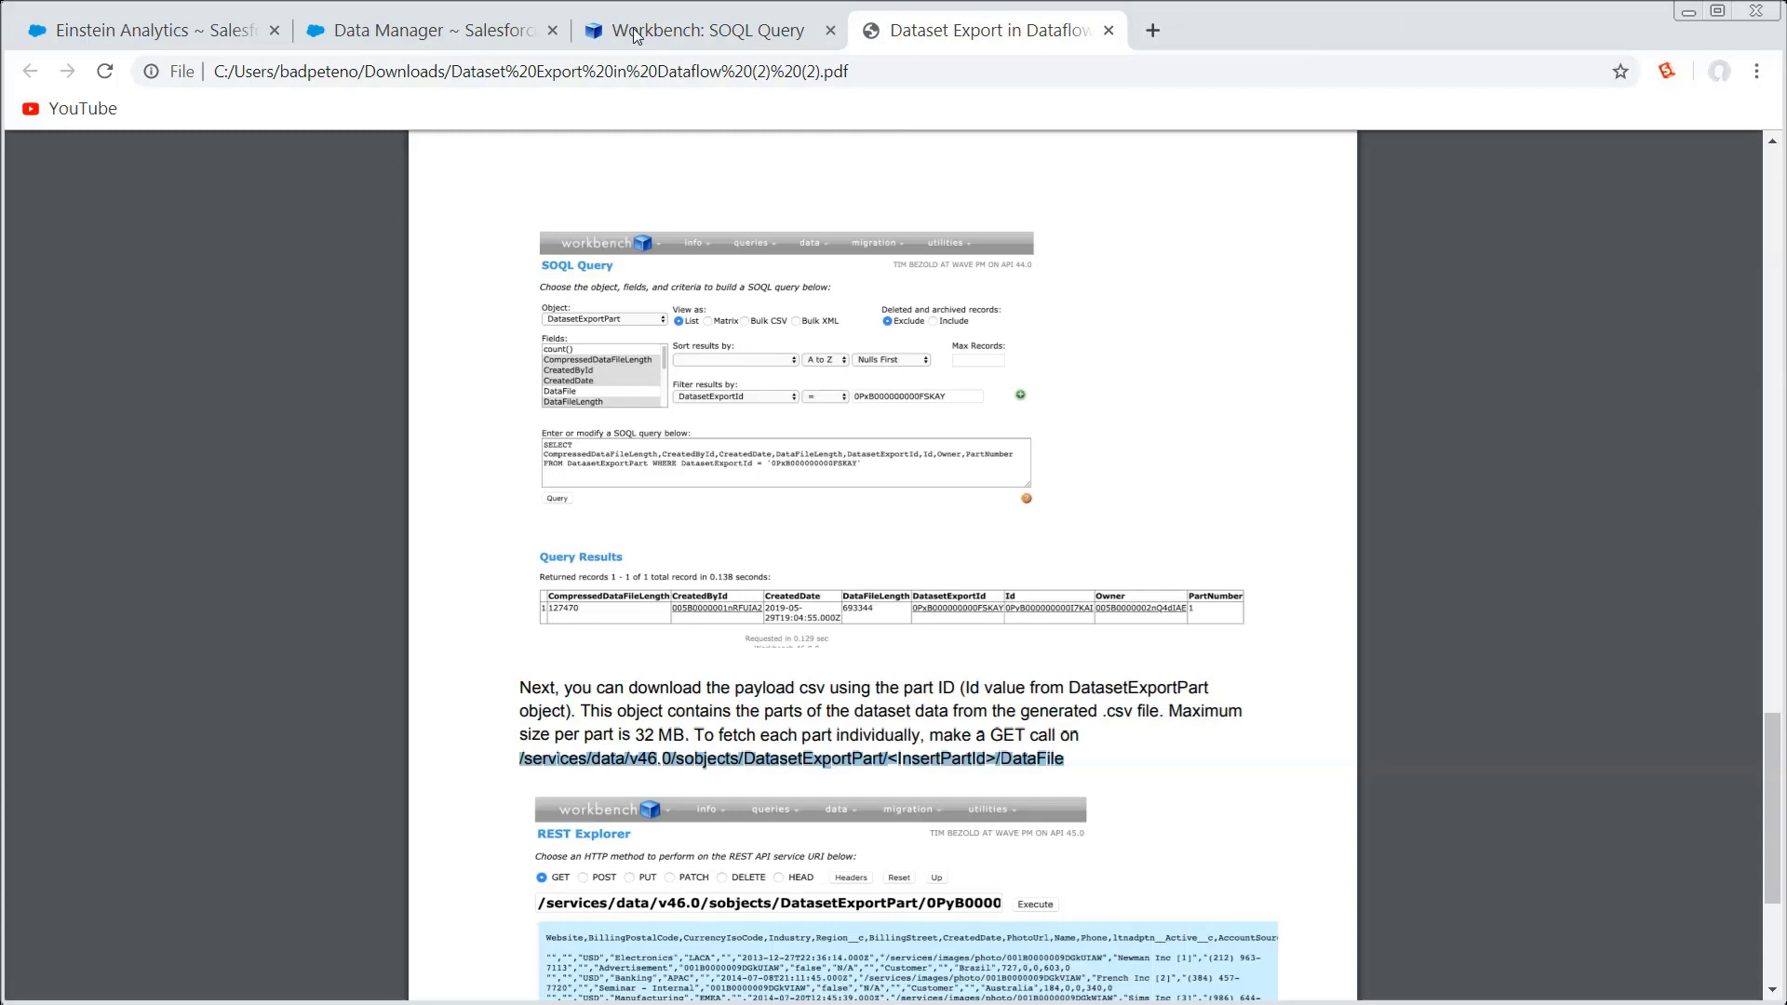
Duplicate the SOQL query page and paste the DatasetExportPart DataFile URI into REST Explorer.
left_click(684, 30)
right_click(682, 34)
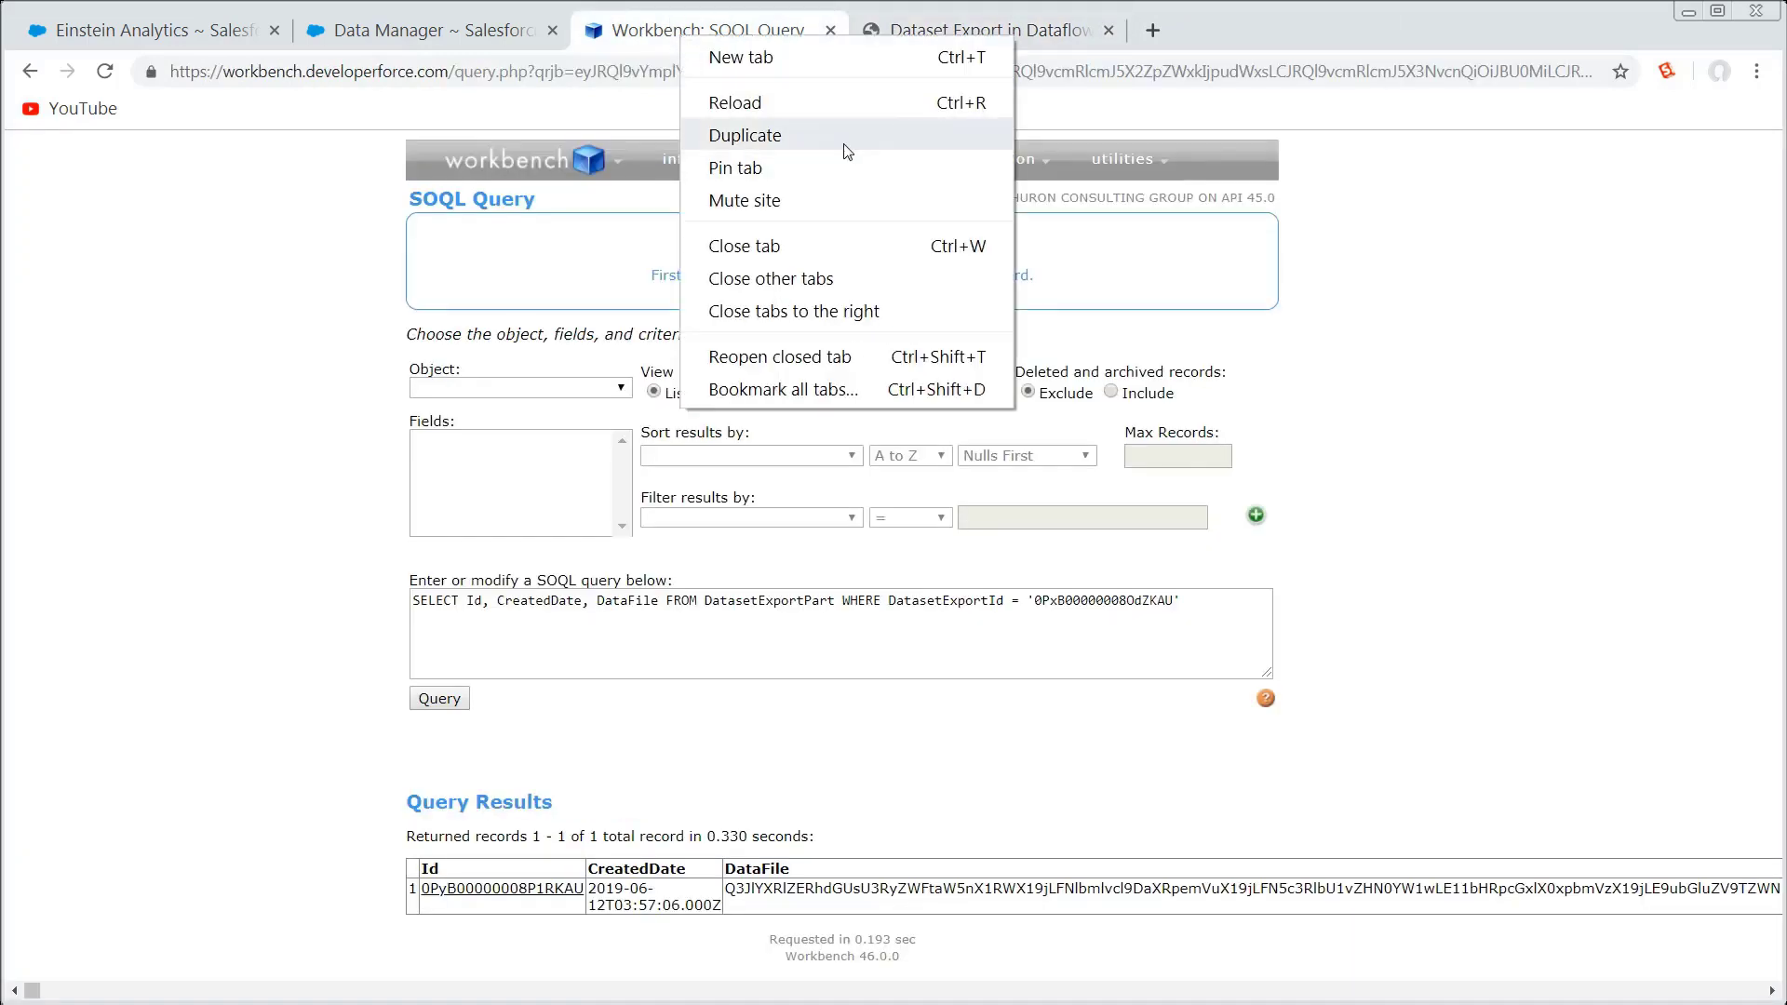
left_click(889, 136)
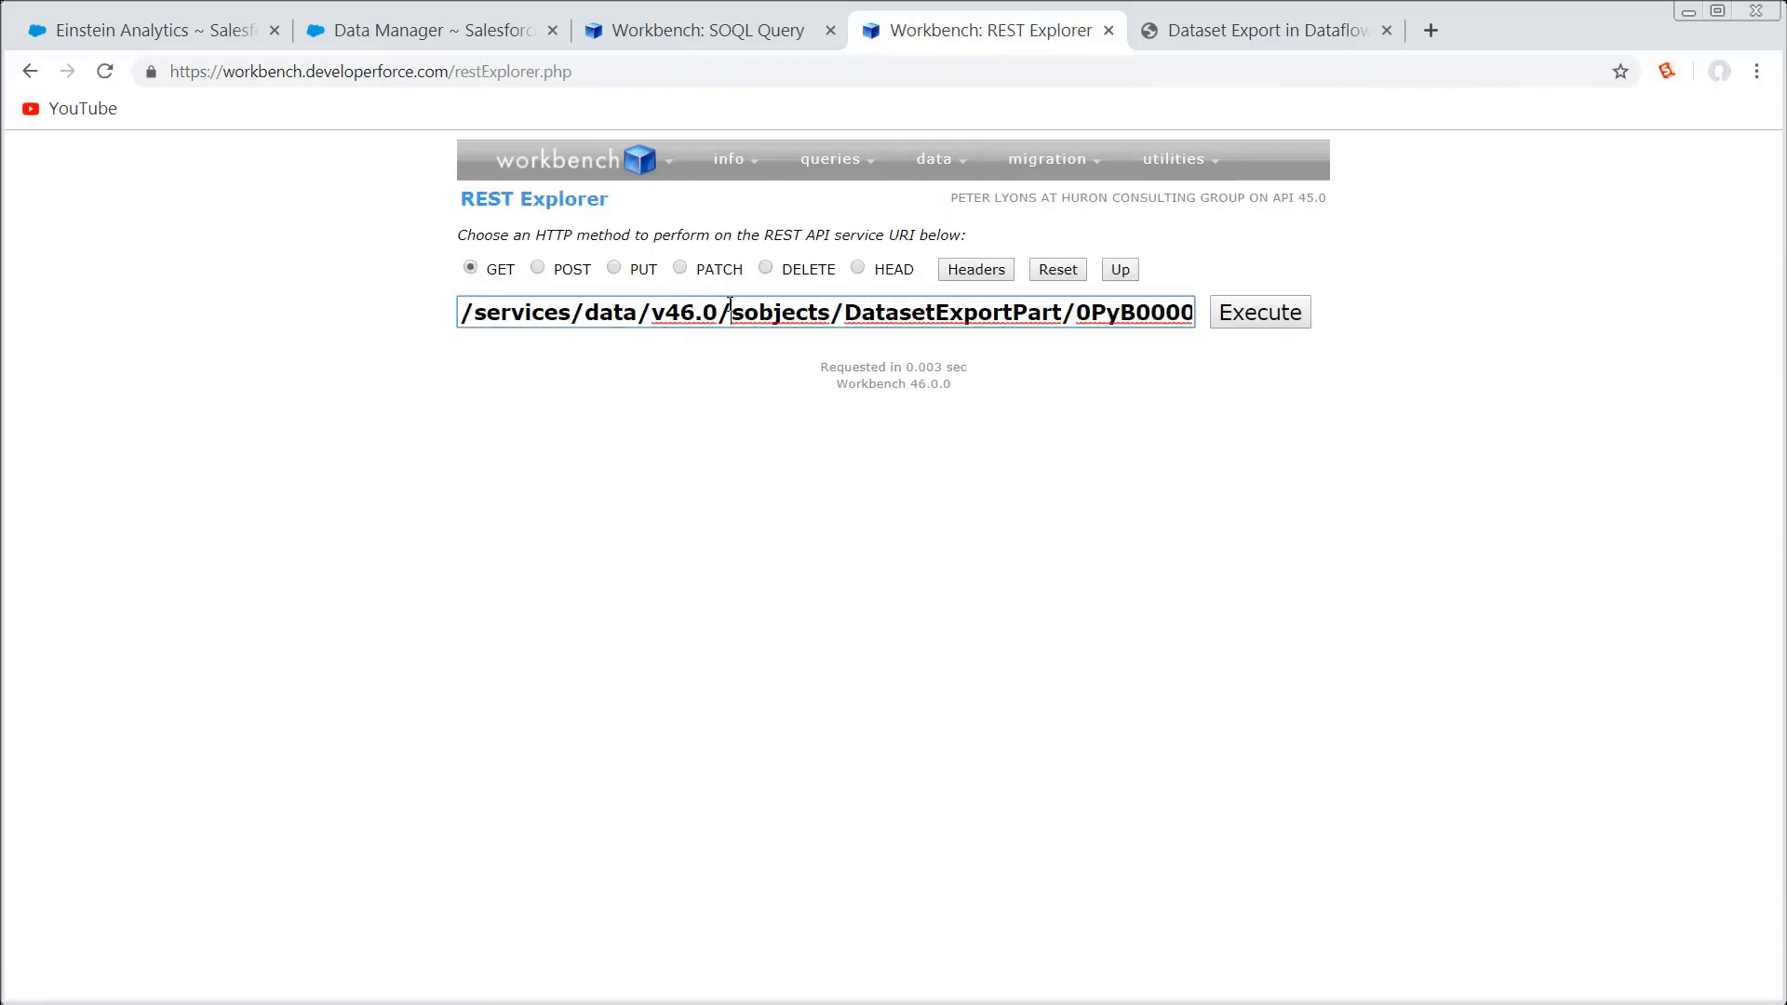
key("ctrl+a")
key("ctrl+v")
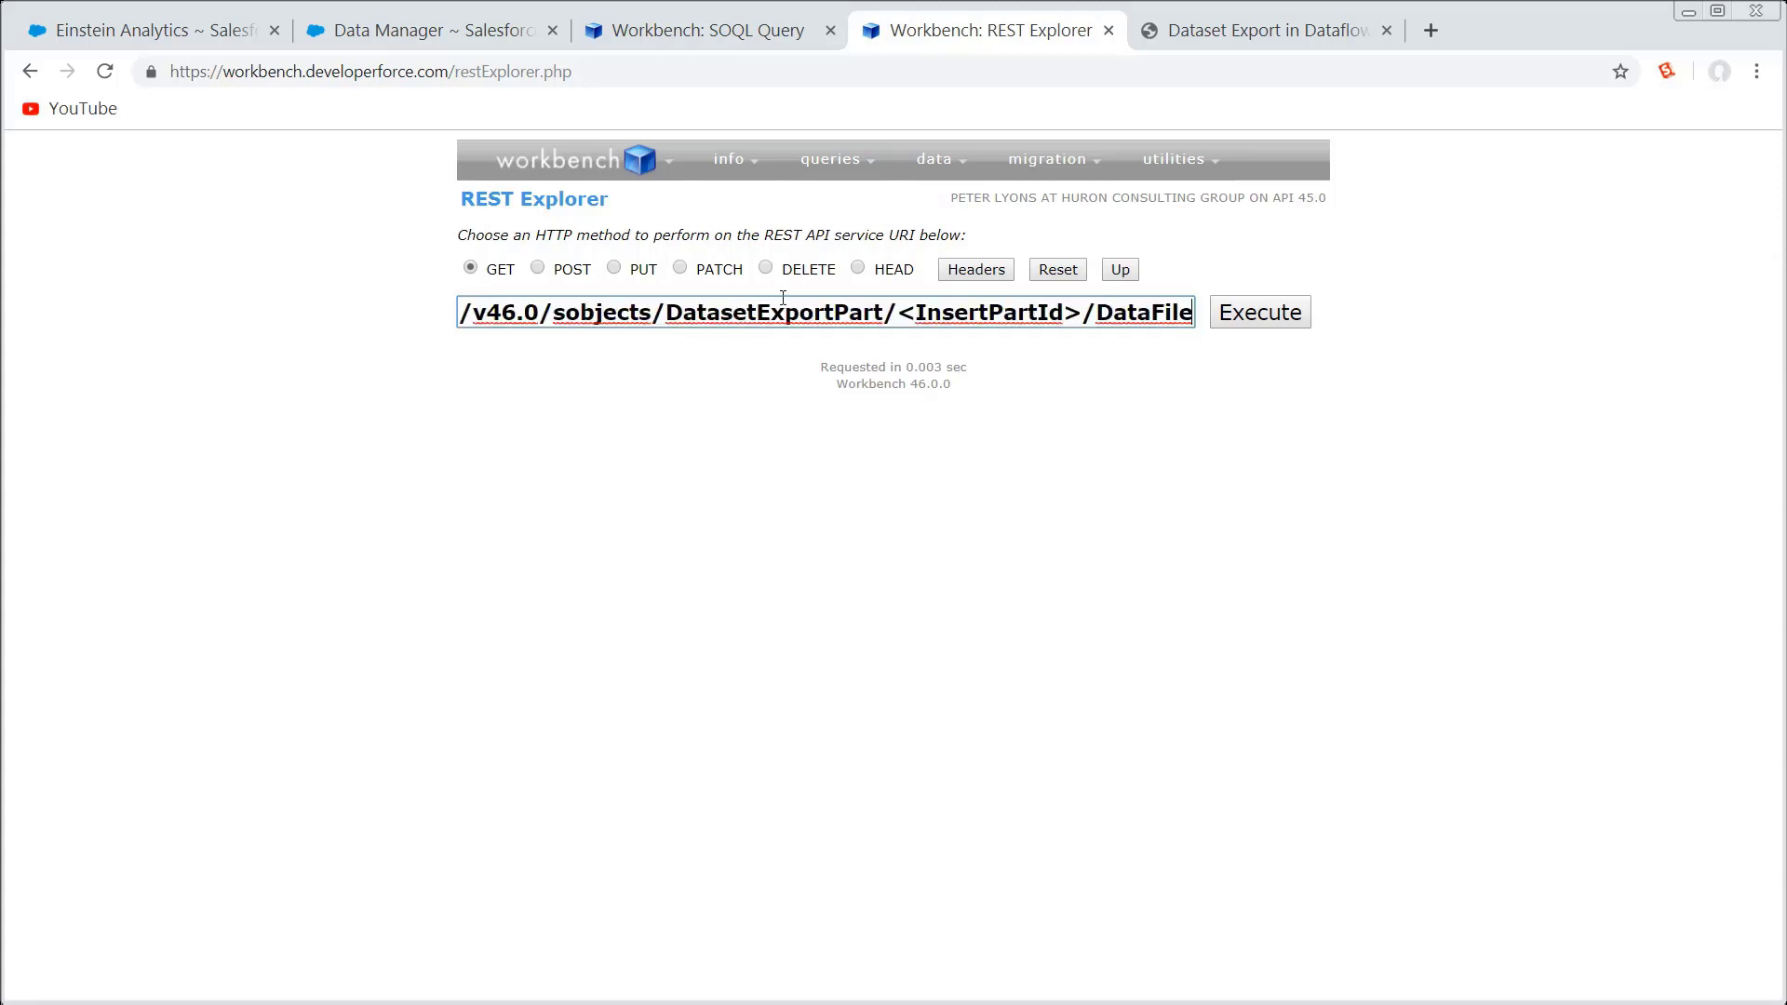
Copy the DatasetExportPart record's Id, stripping stray date text, and select <InsertPartId> in REST Explorer.
left_click(716, 30)
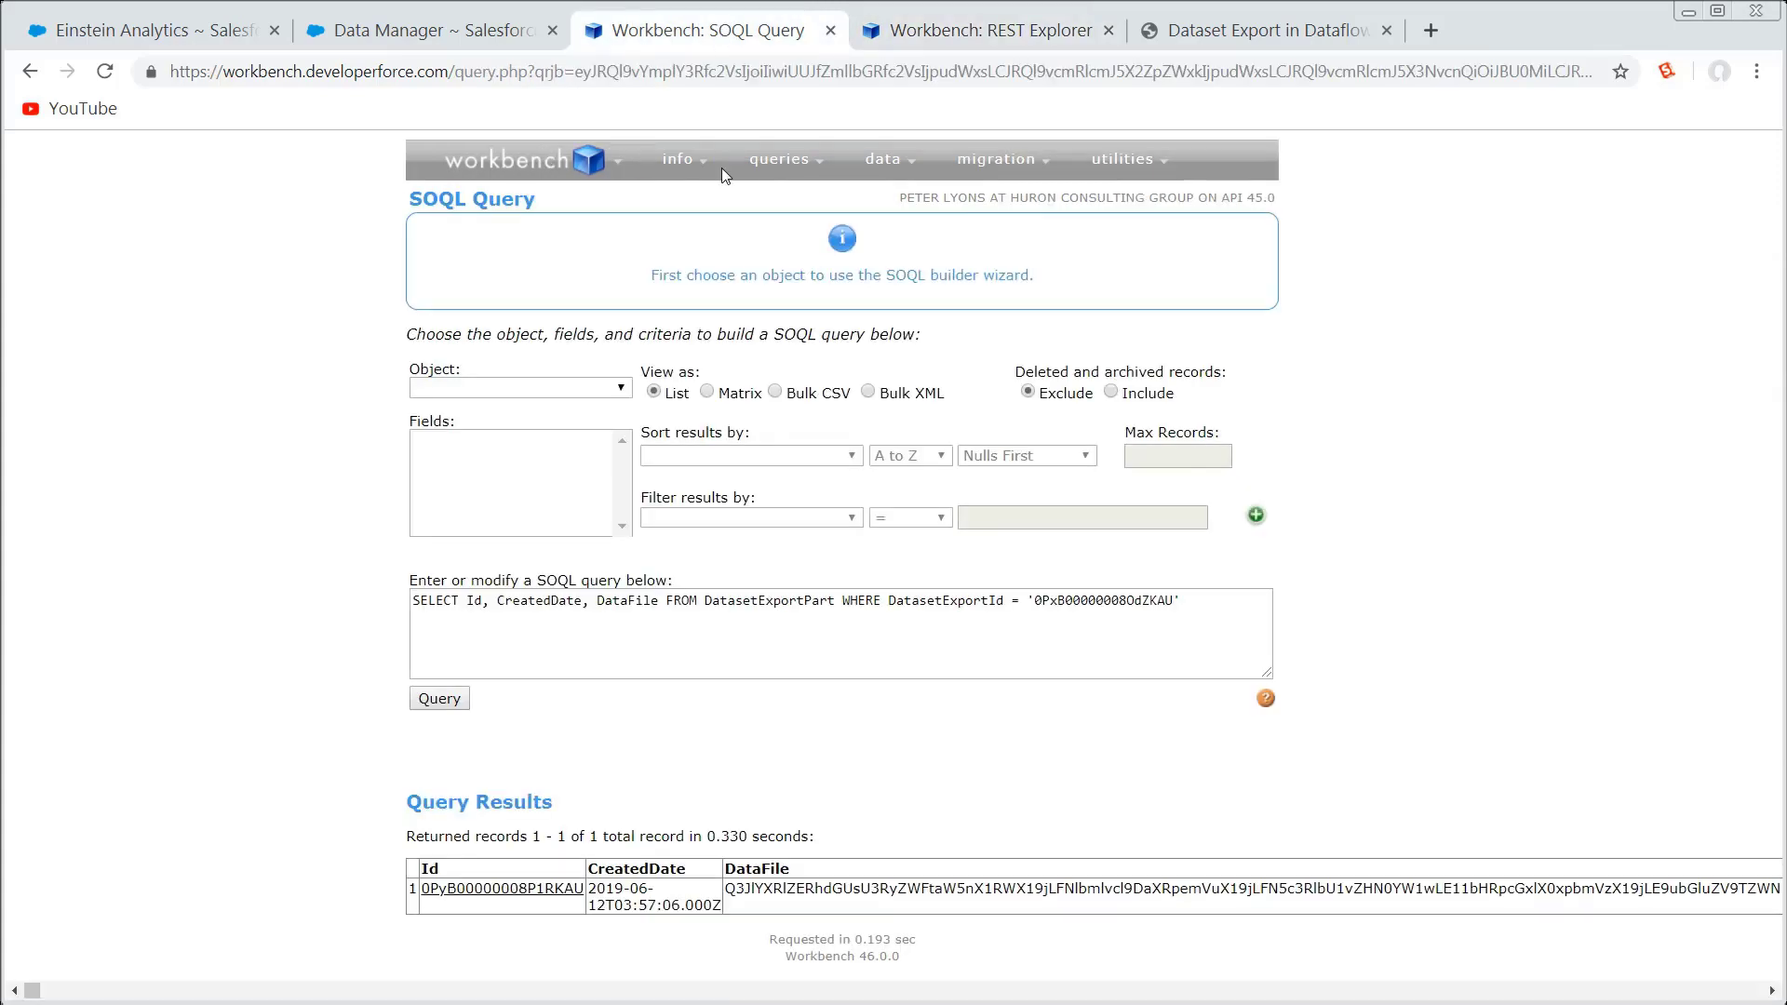
mouse_move(549, 890)
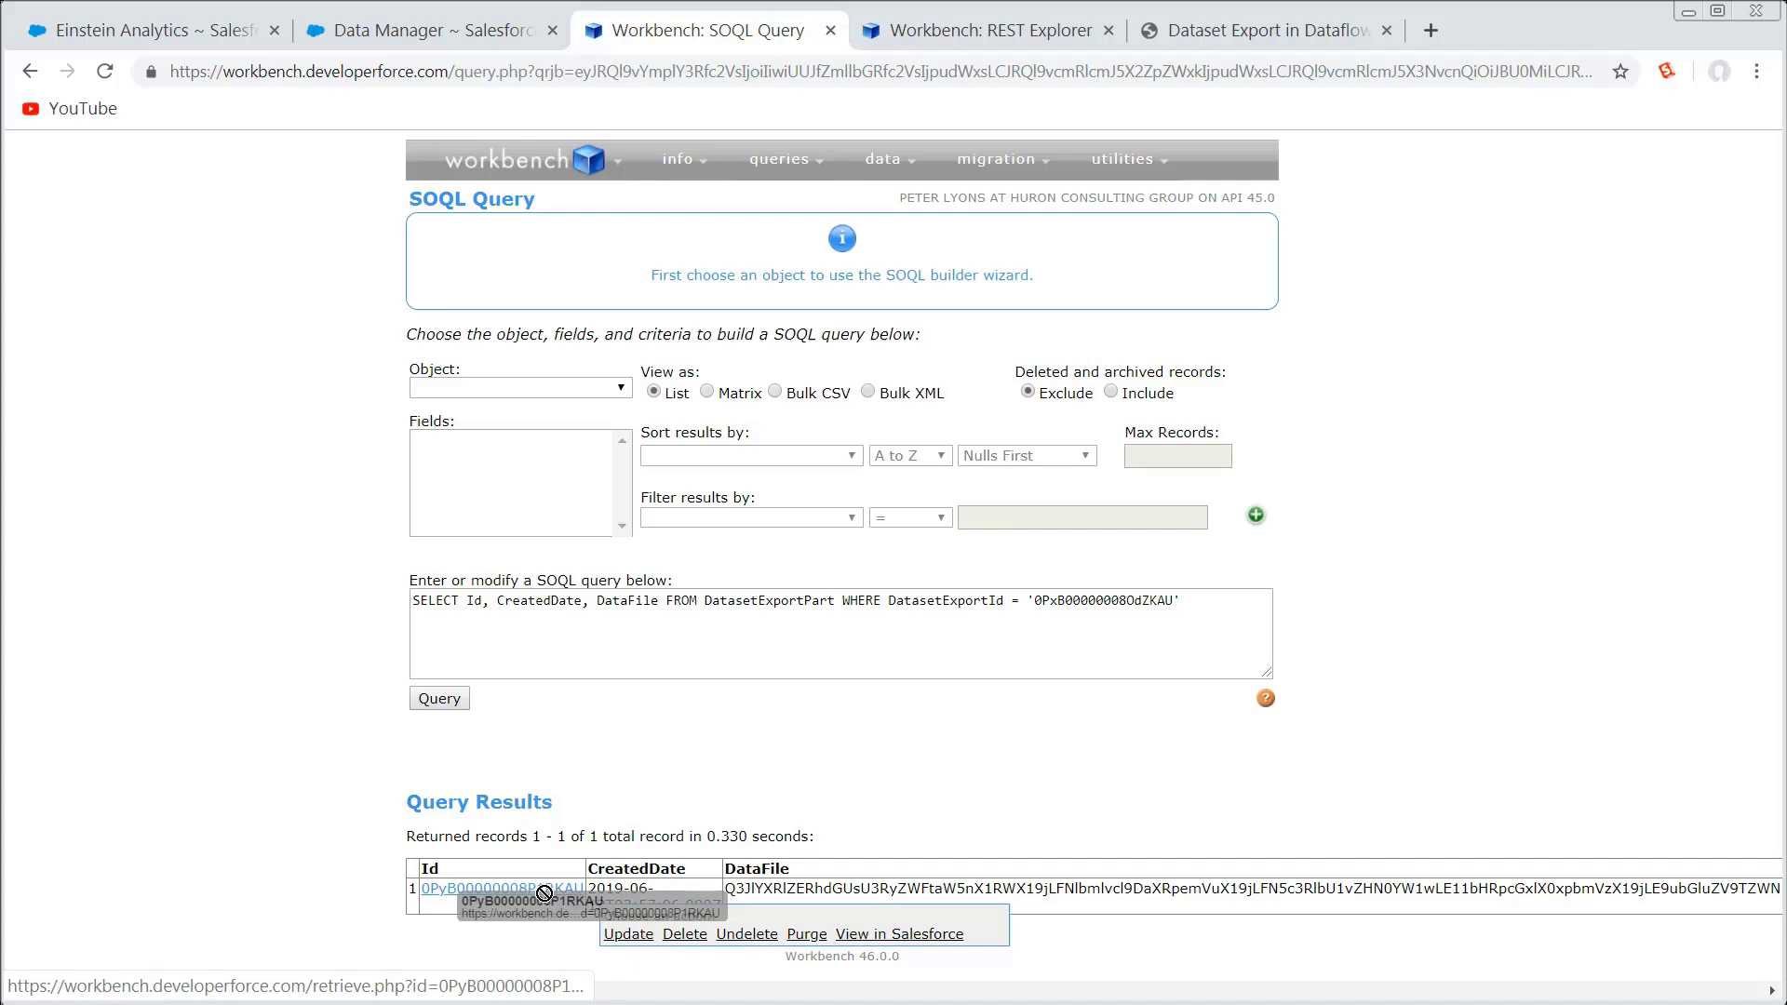
left_click_drag(590, 906, 422, 891)
key("ctrl+c")
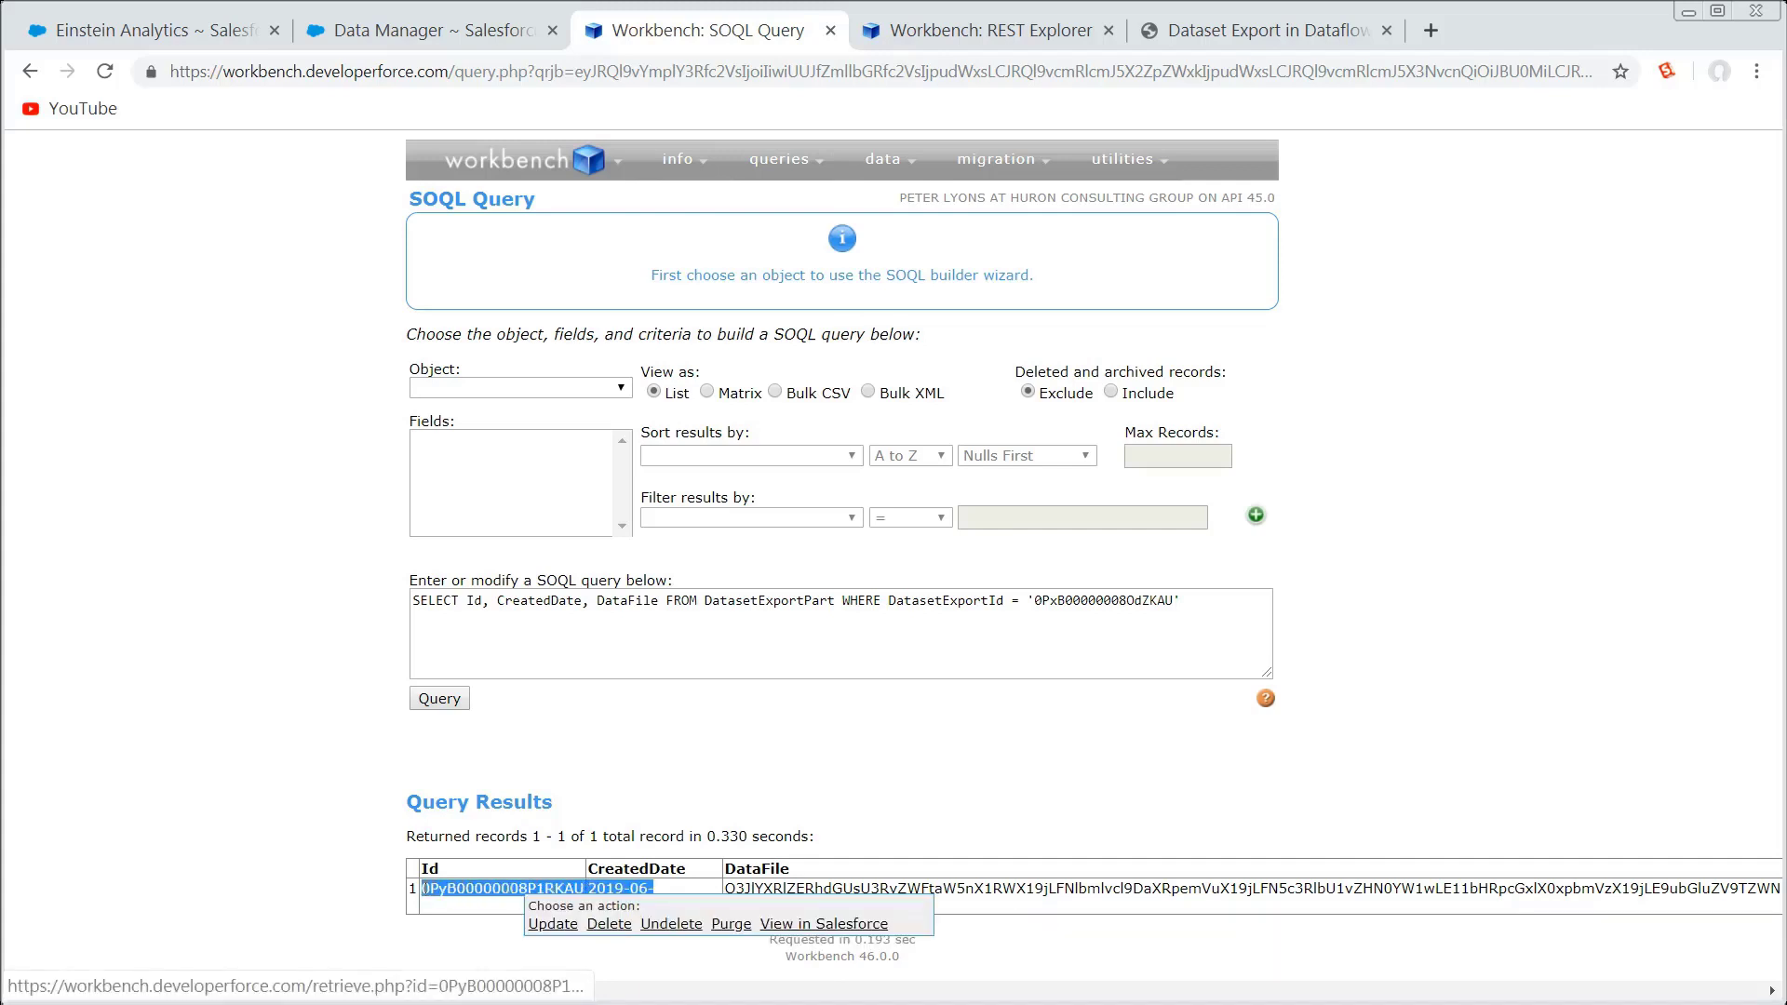
left_click(527, 600)
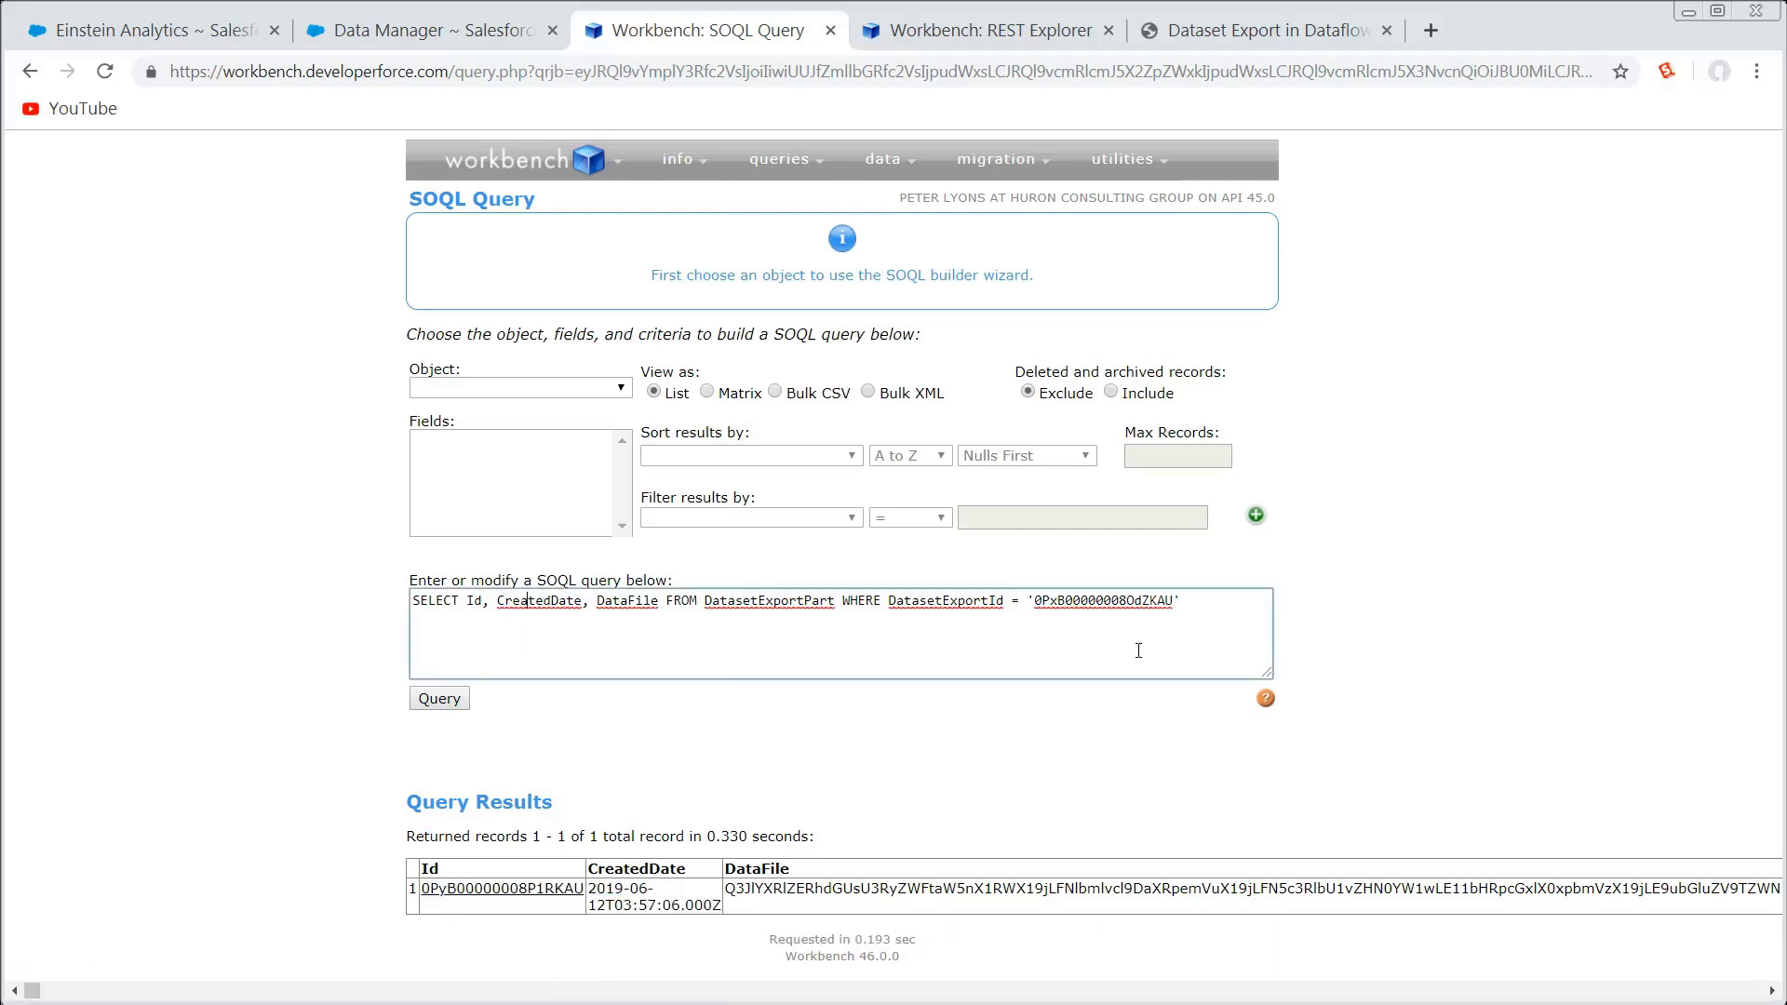
key("ctrl+v")
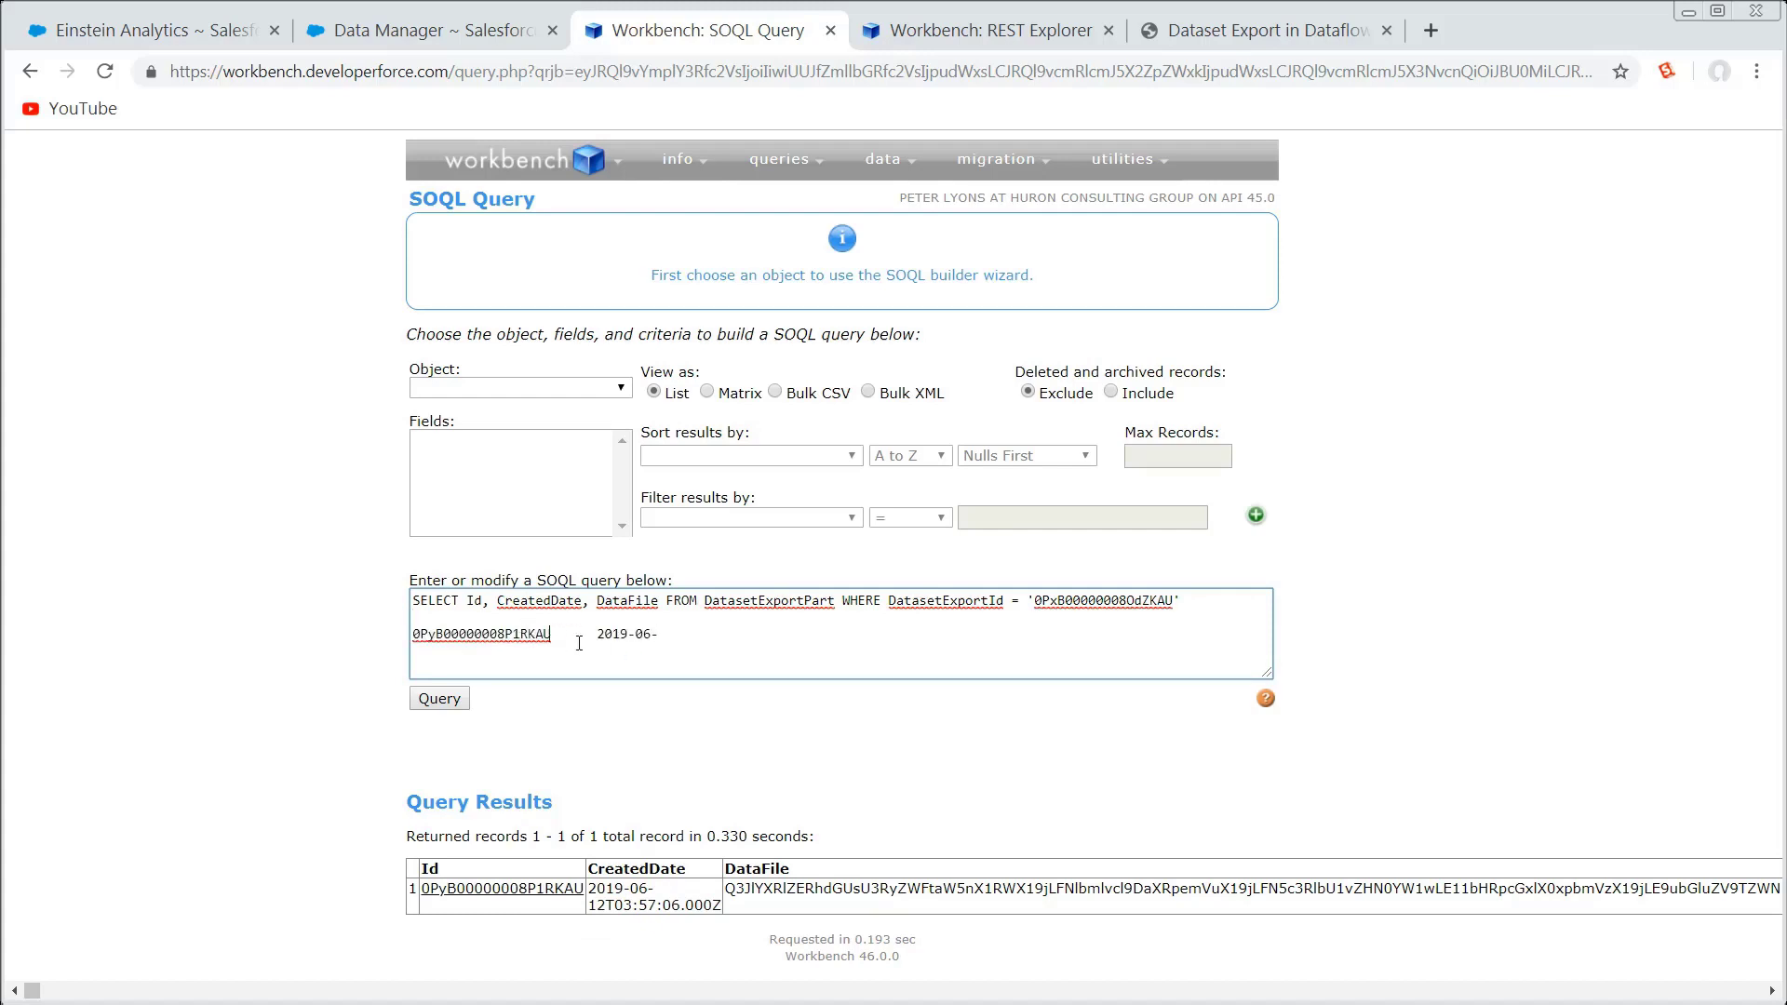
key("shift+End")
key("Delete")
double_click(499, 634)
key("ctrl+c")
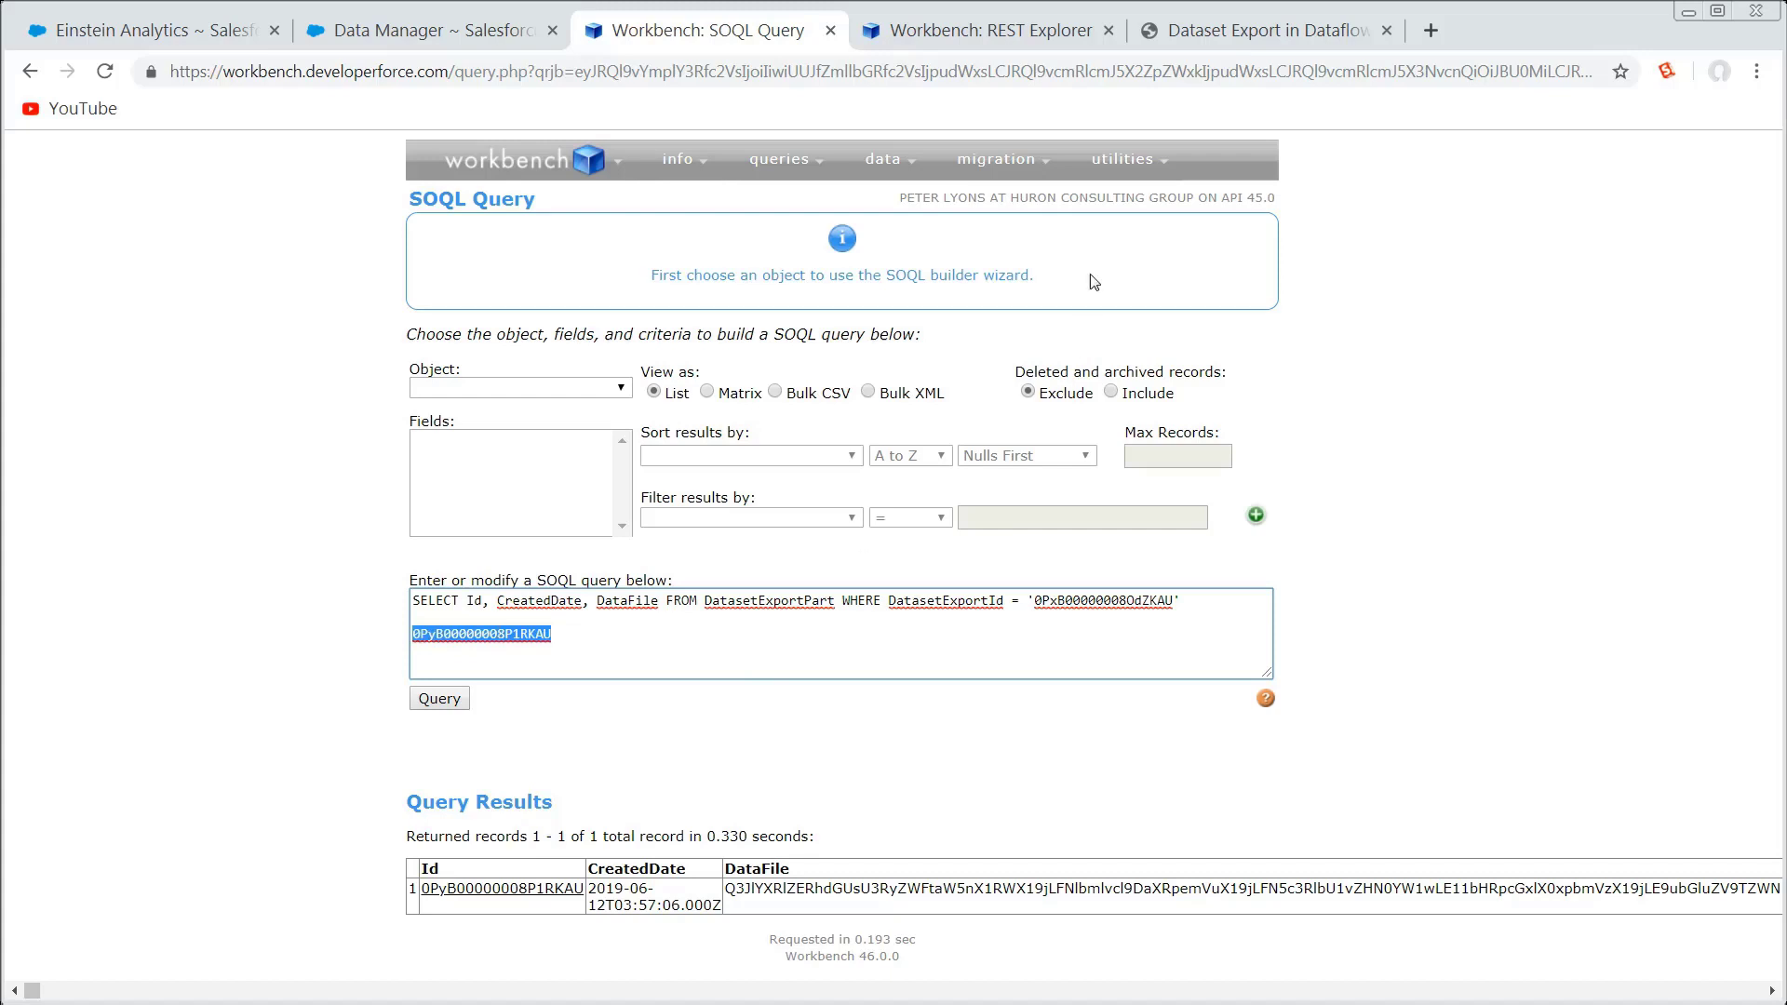
left_click(980, 35)
mouse_move(1076, 318)
left_mouse_down()
mouse_move(1191, 313)
mouse_move(1088, 307)
left_mouse_up()
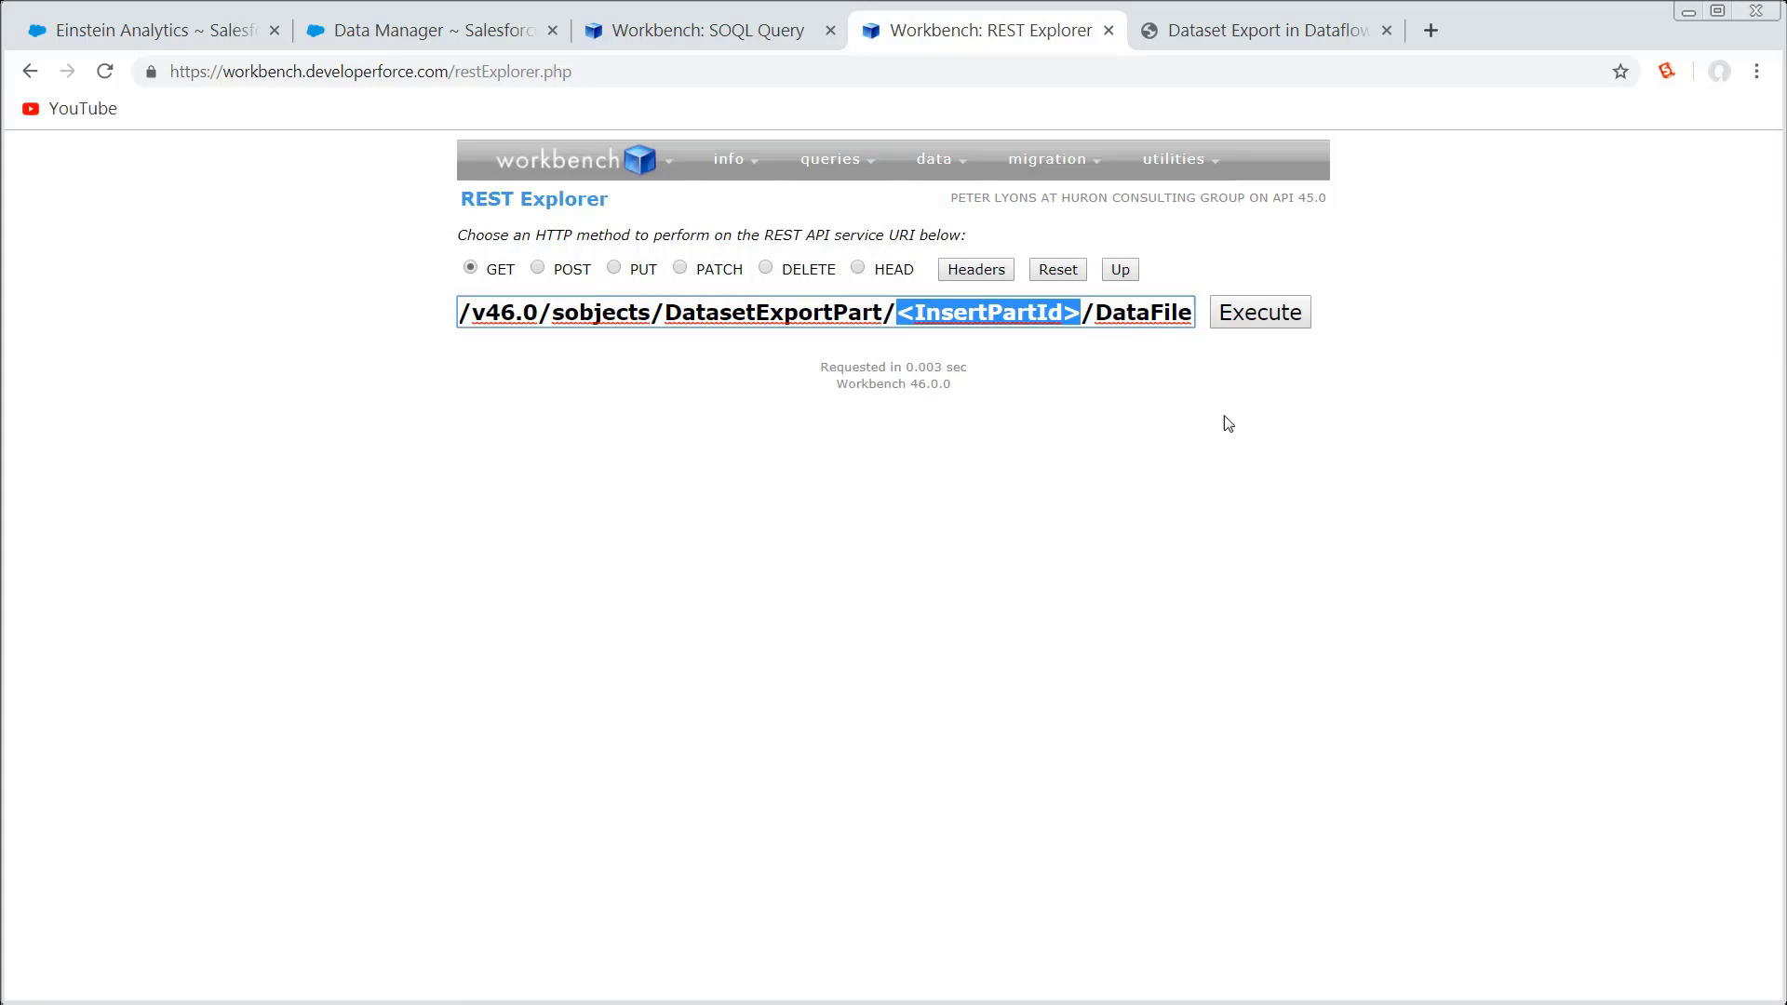
Put the part Id into the DataFile URI and execute the GET request.
key("ctrl+v")
left_click(1282, 313)
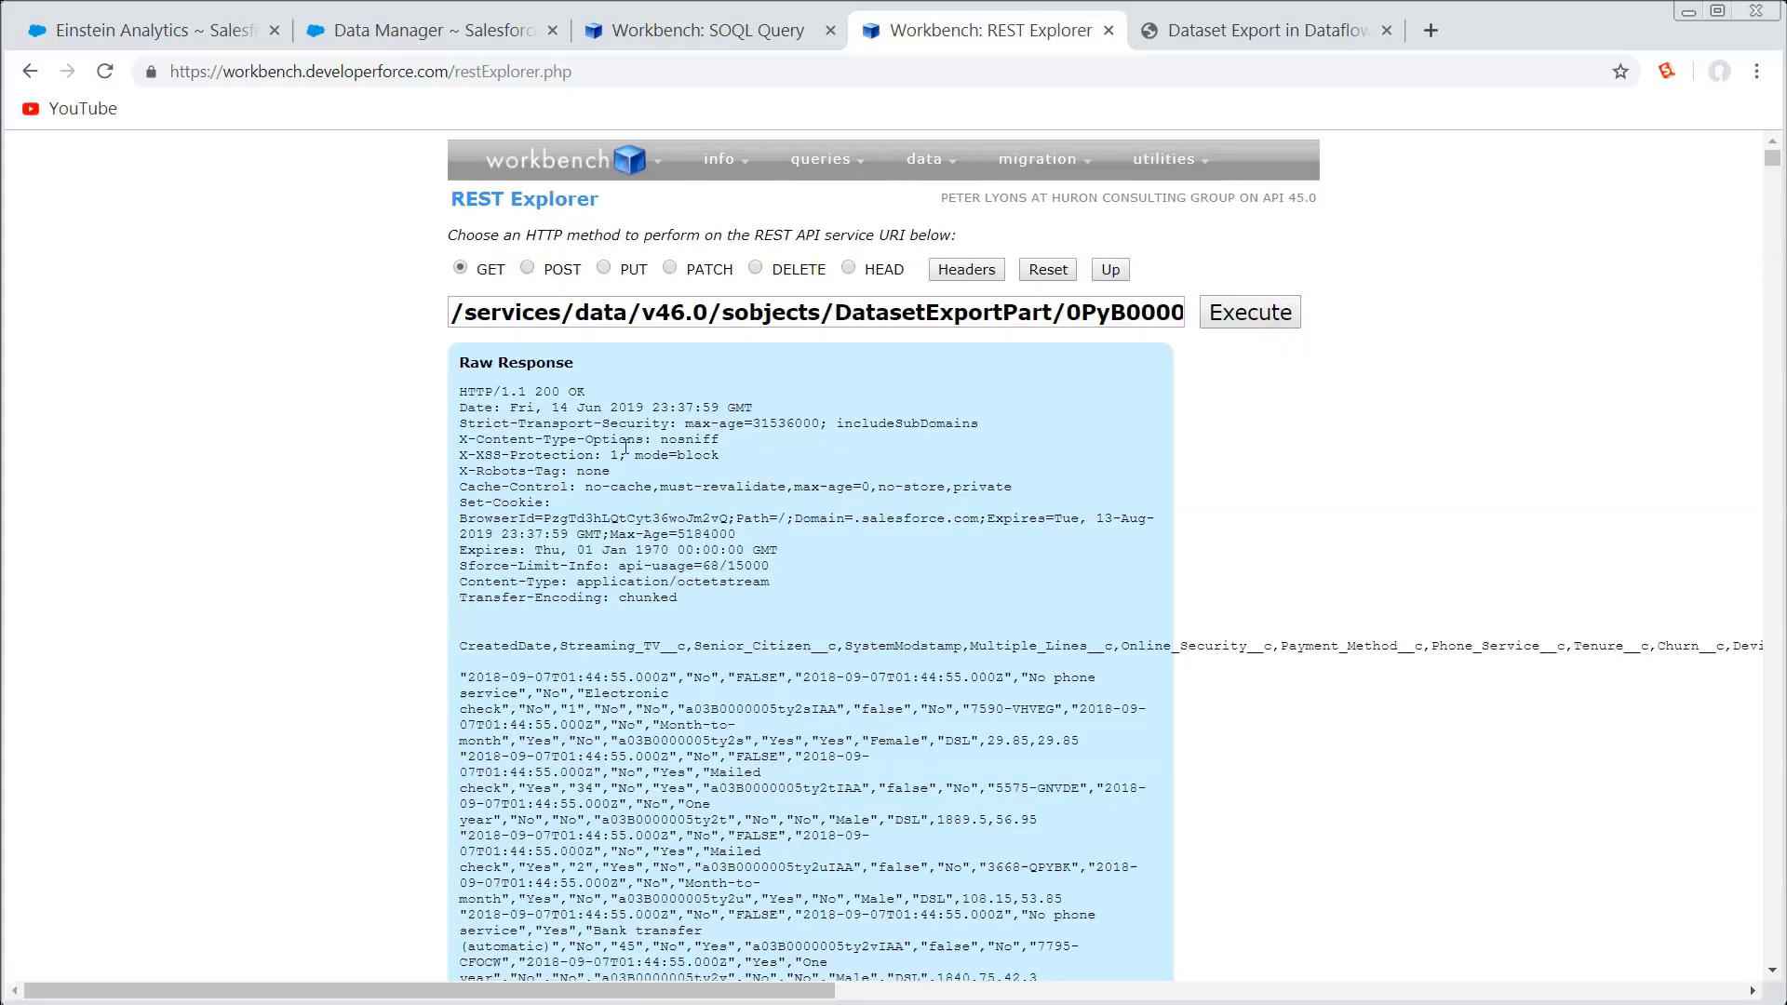
scroll(626, 433, "down", 3)
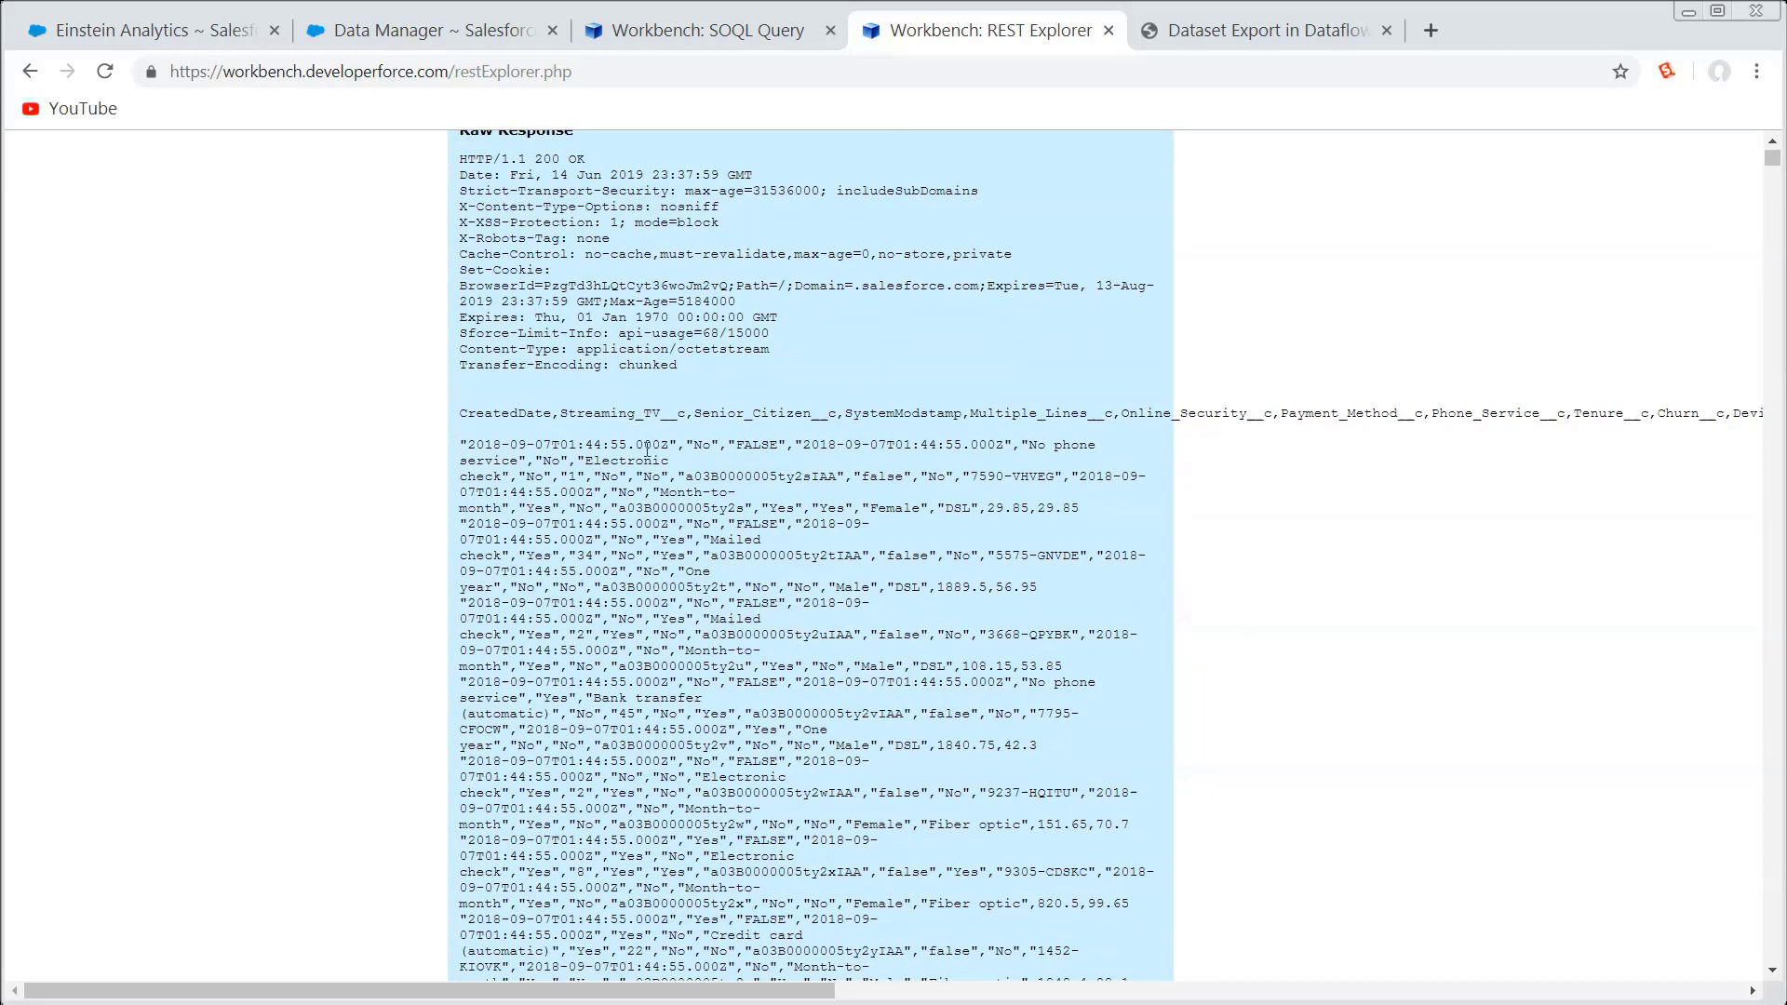
left_click_drag(349, 990, 257, 981)
Select the response's CSV rows from the CreatedDate header line downward.
scroll(683, 475, "down", 2)
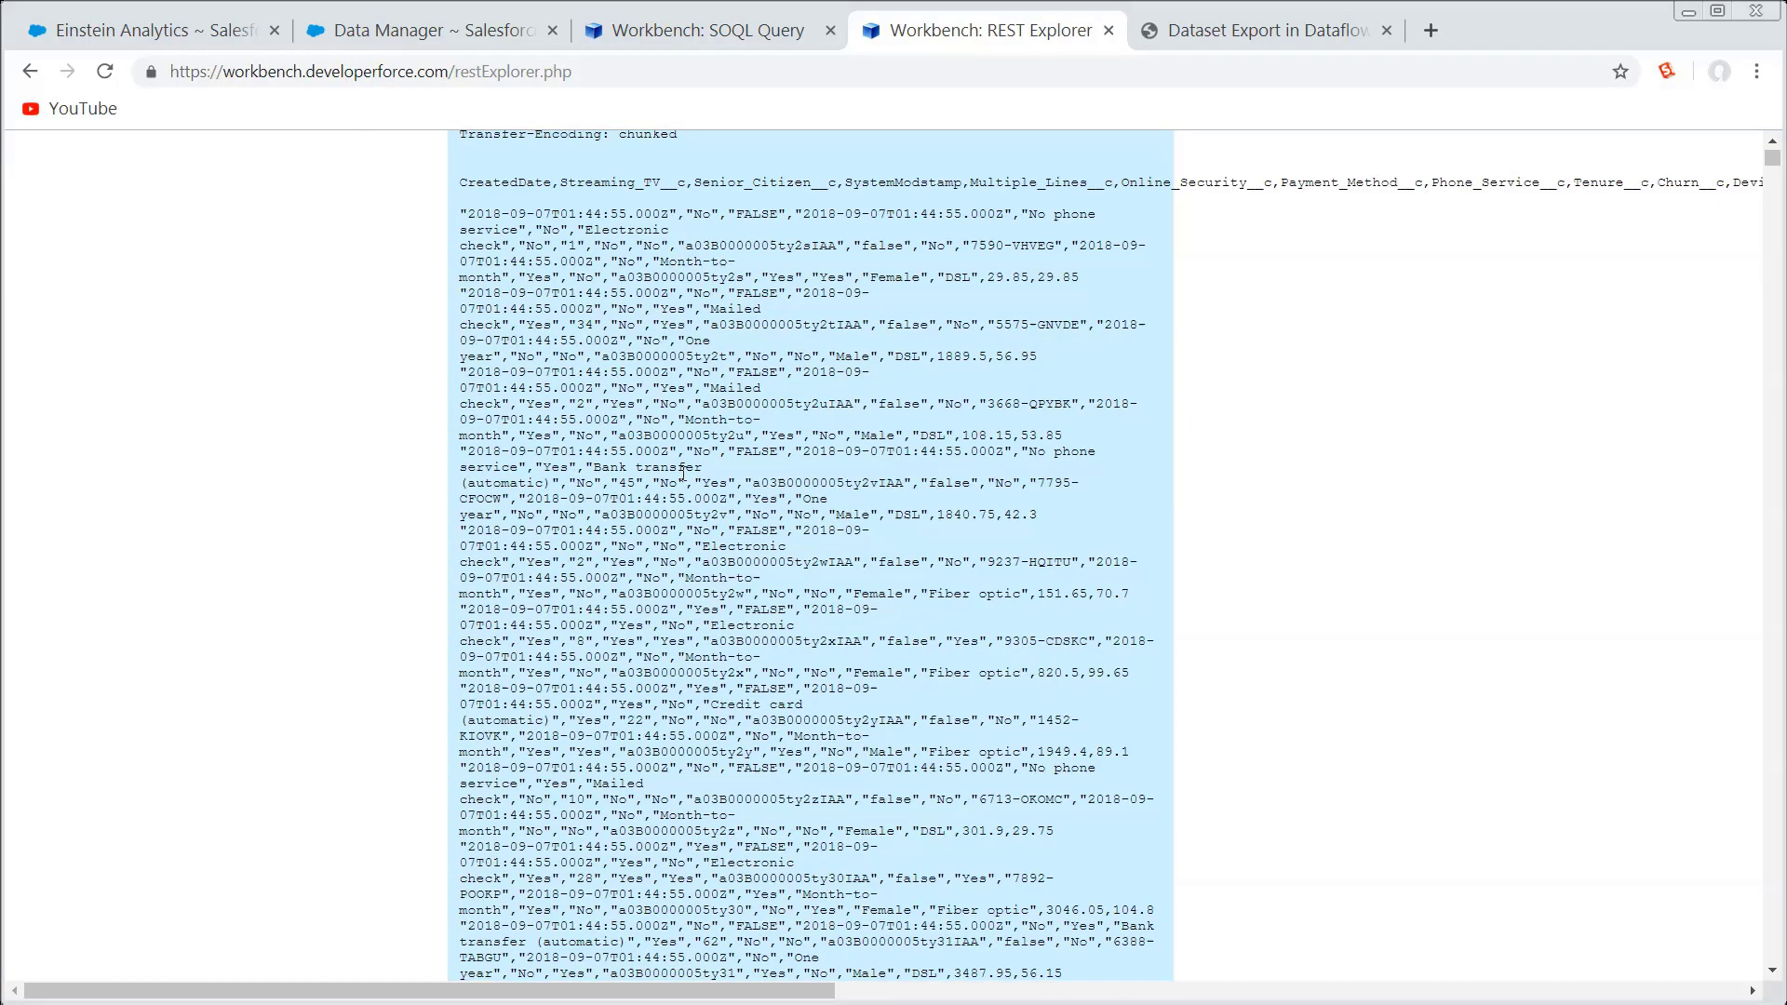
scroll(682, 475, "down", 15)
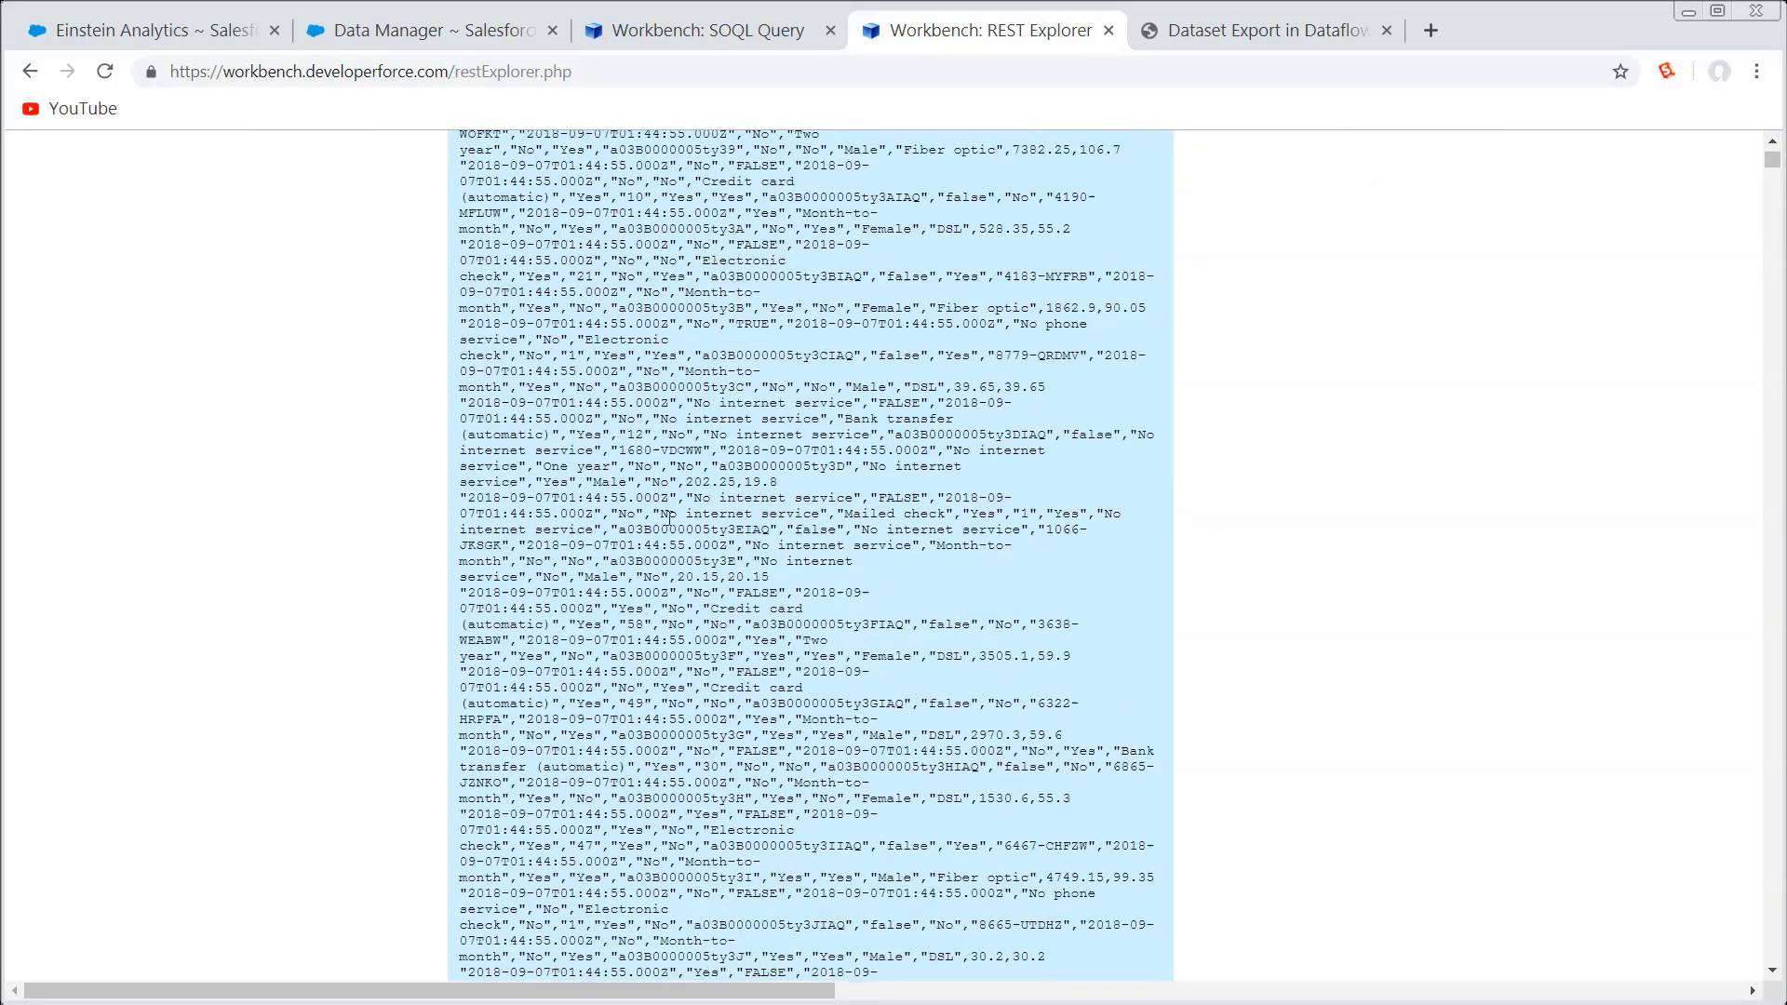
scroll(670, 517, "down", 15)
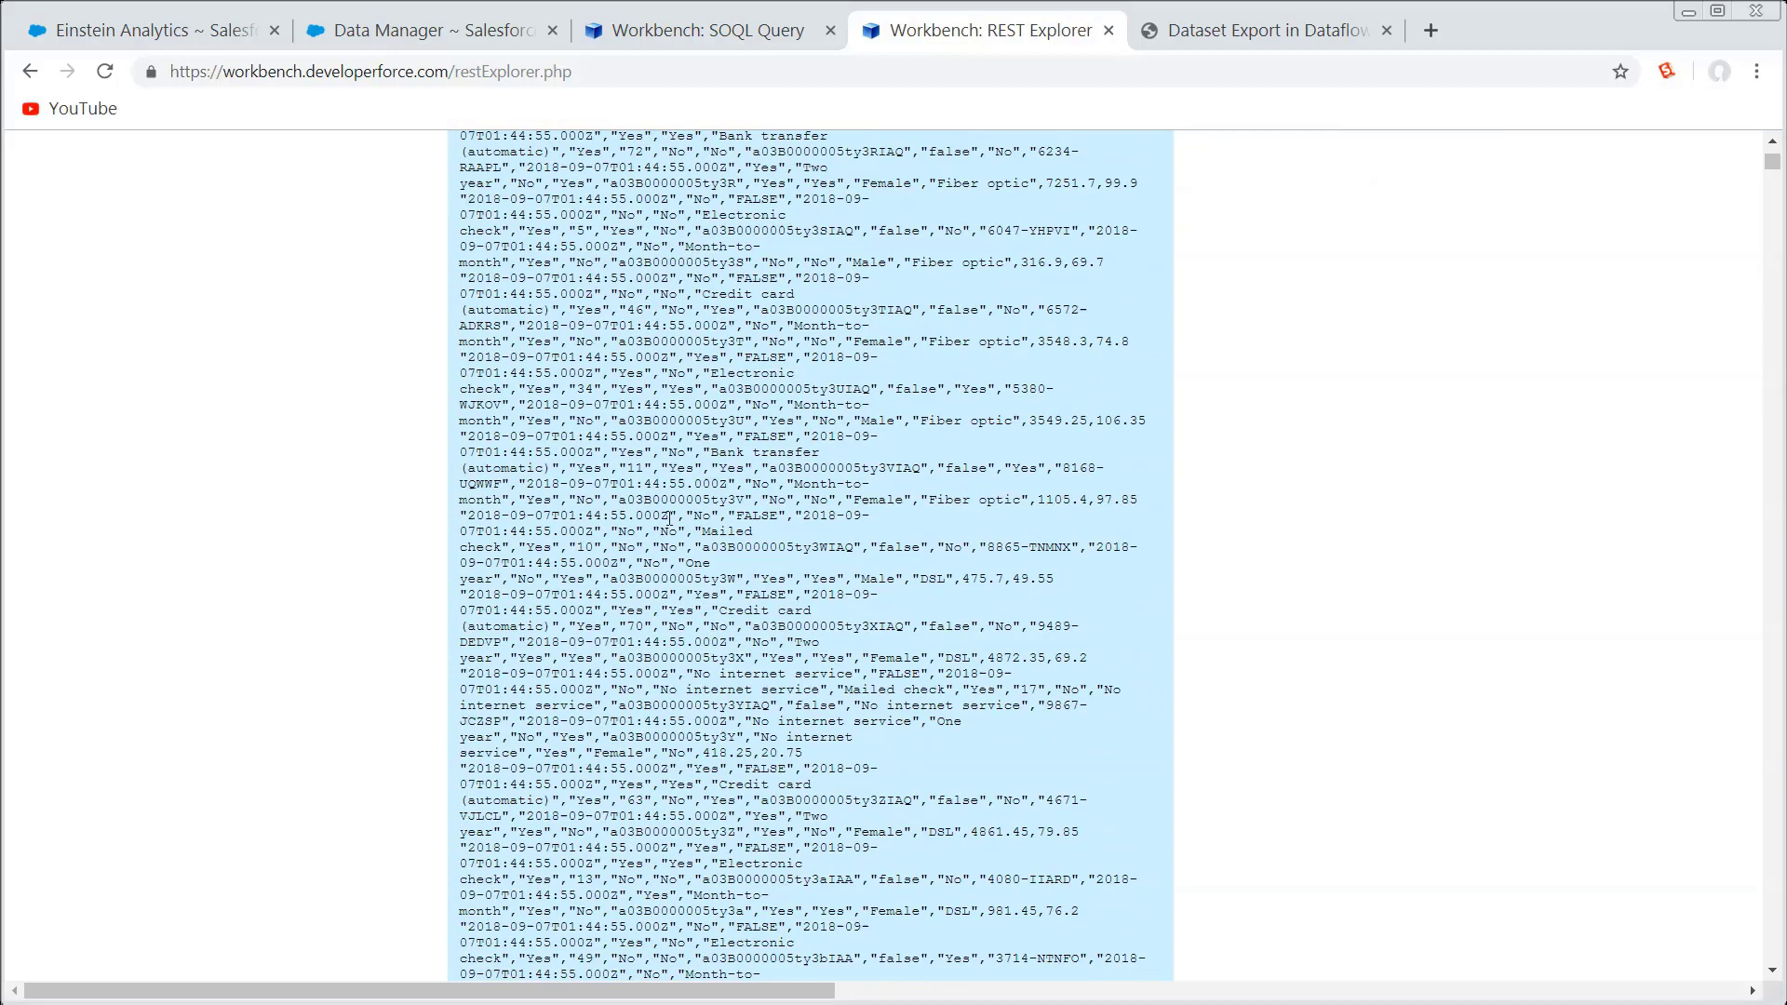
scroll(669, 517, "down", 20)
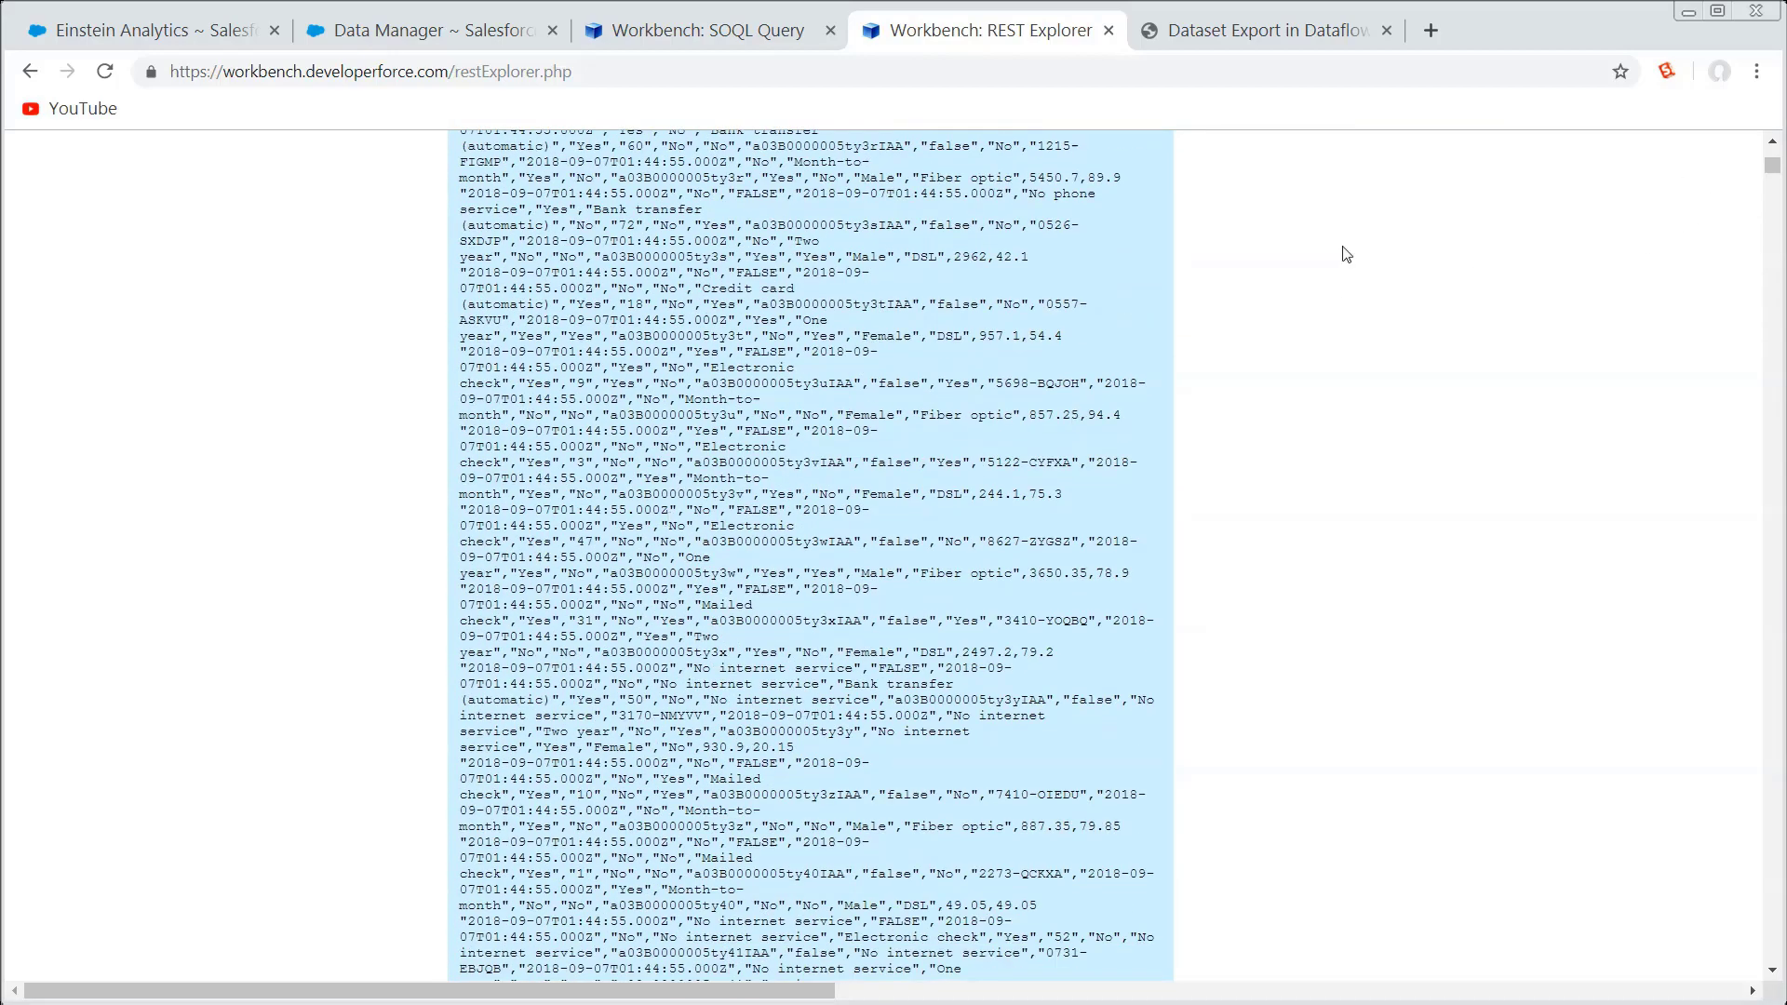
left_click_drag(1773, 164, 1775, 149)
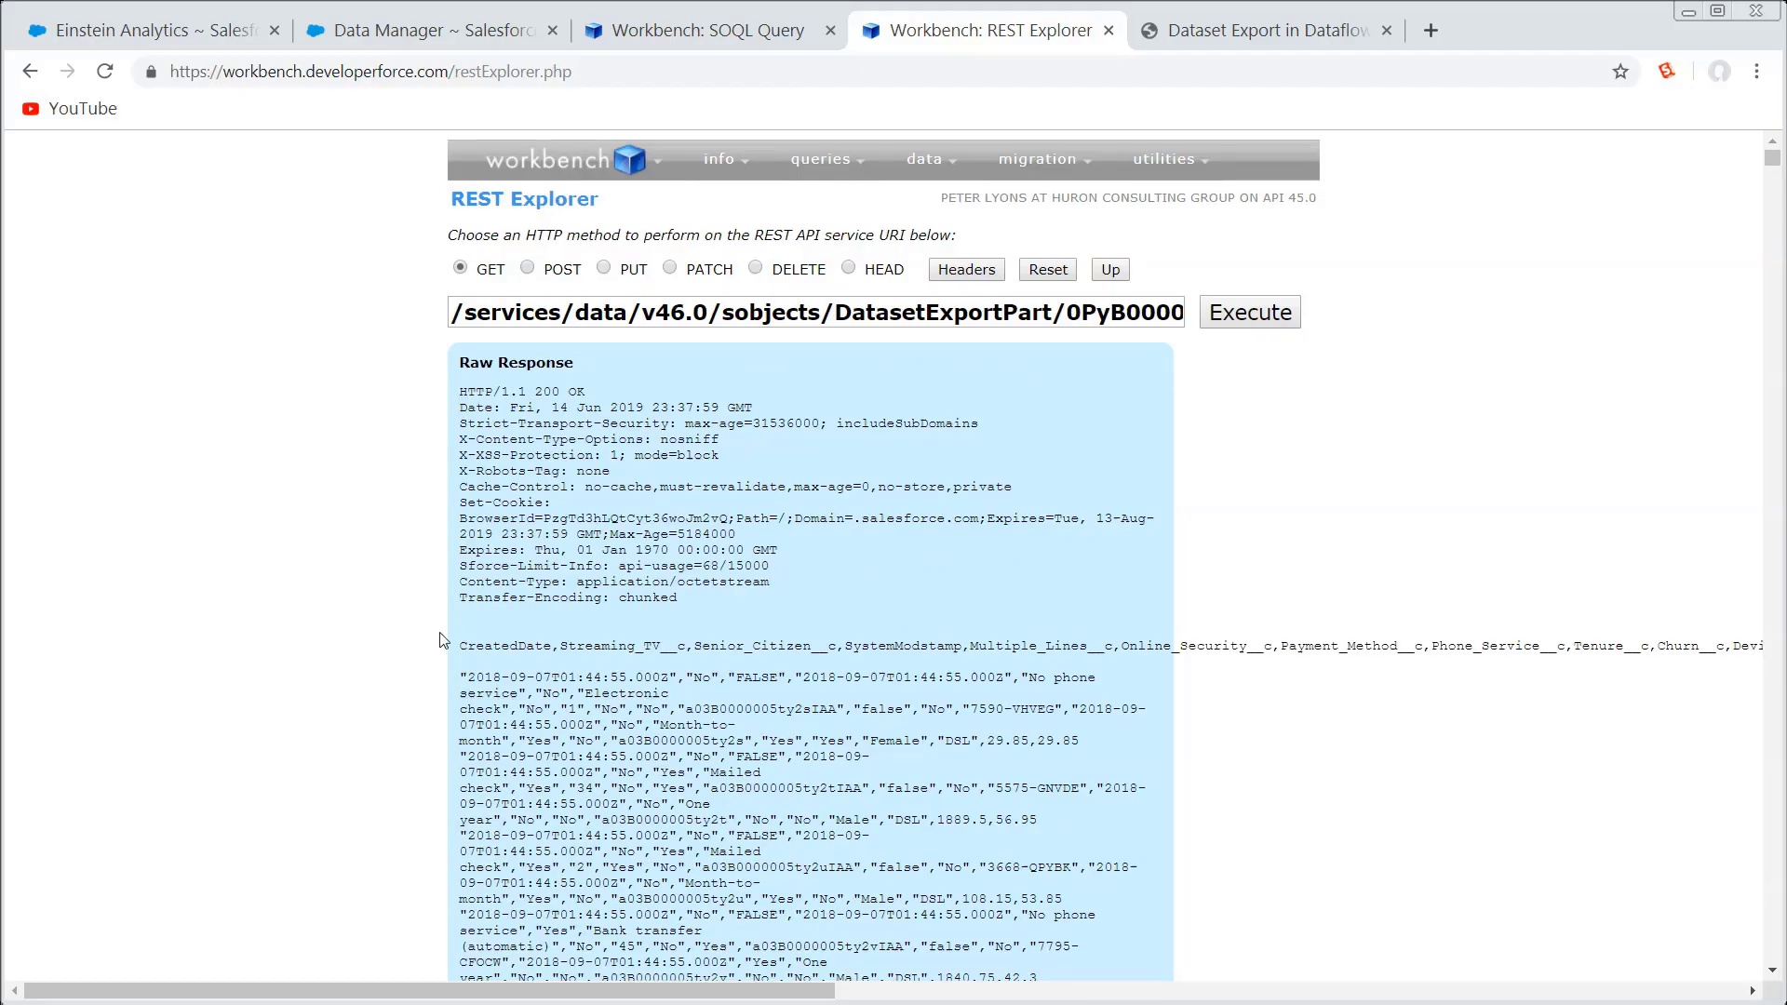
left_click_drag(461, 644, 1177, 973)
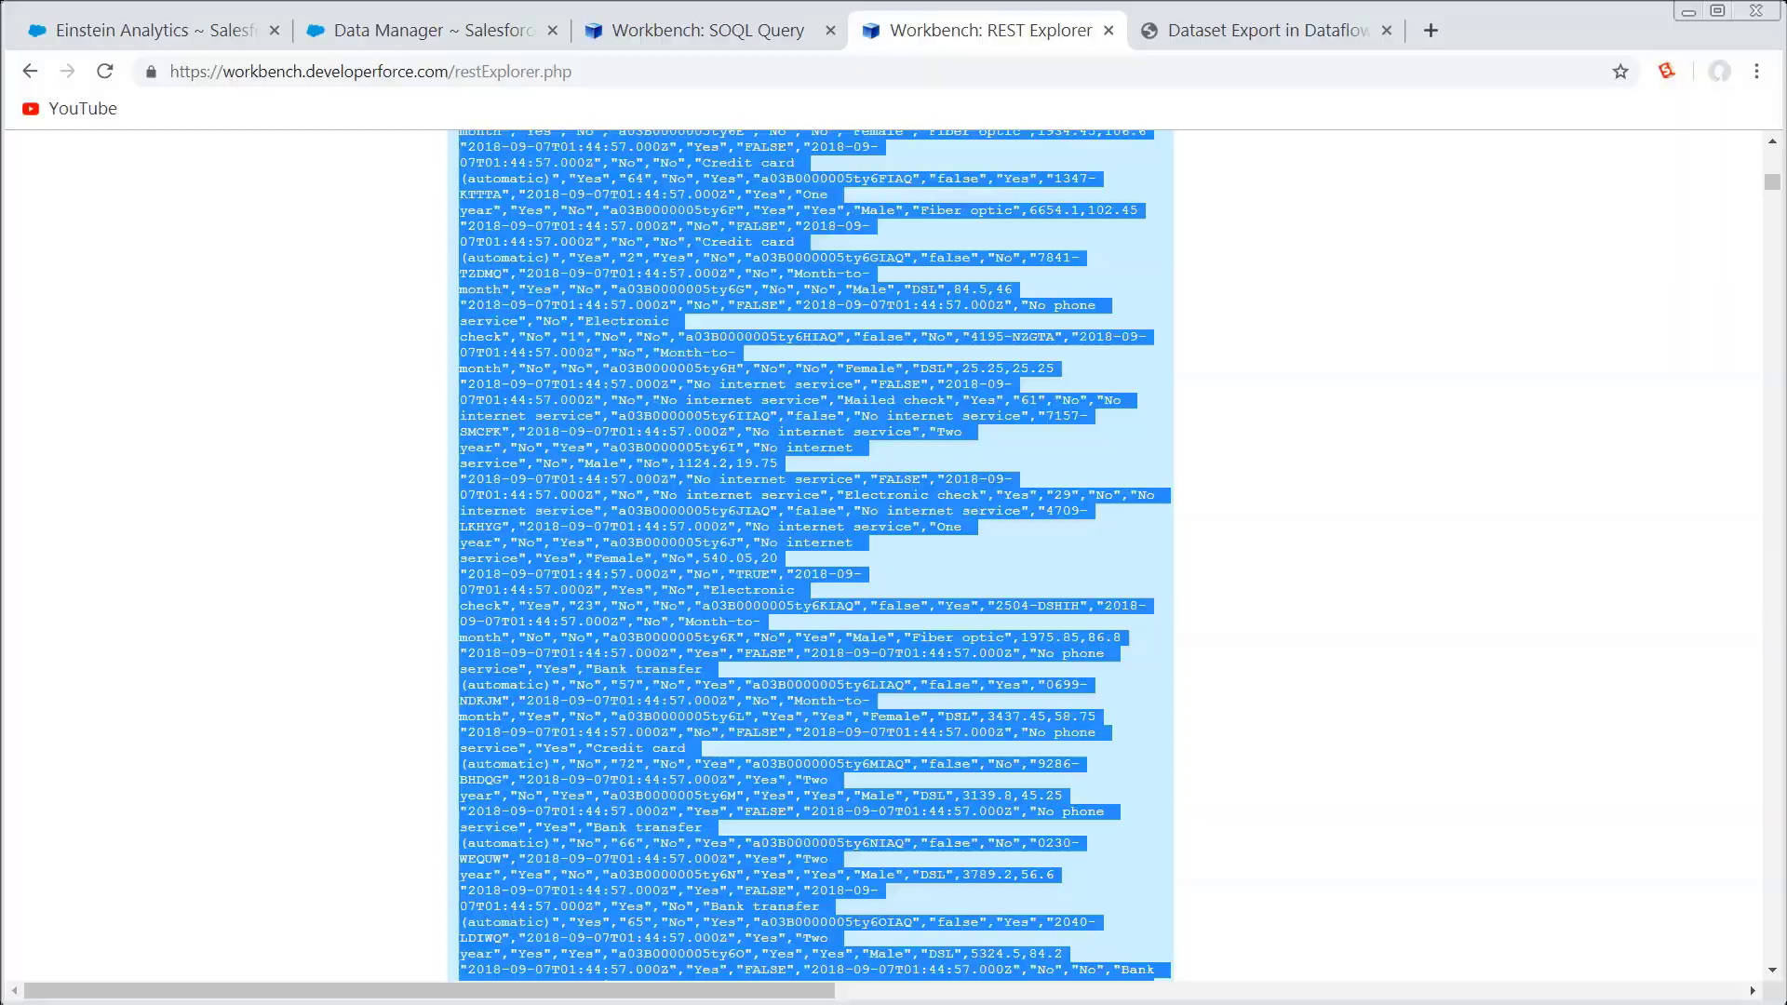
scroll(815, 559, "down", 10)
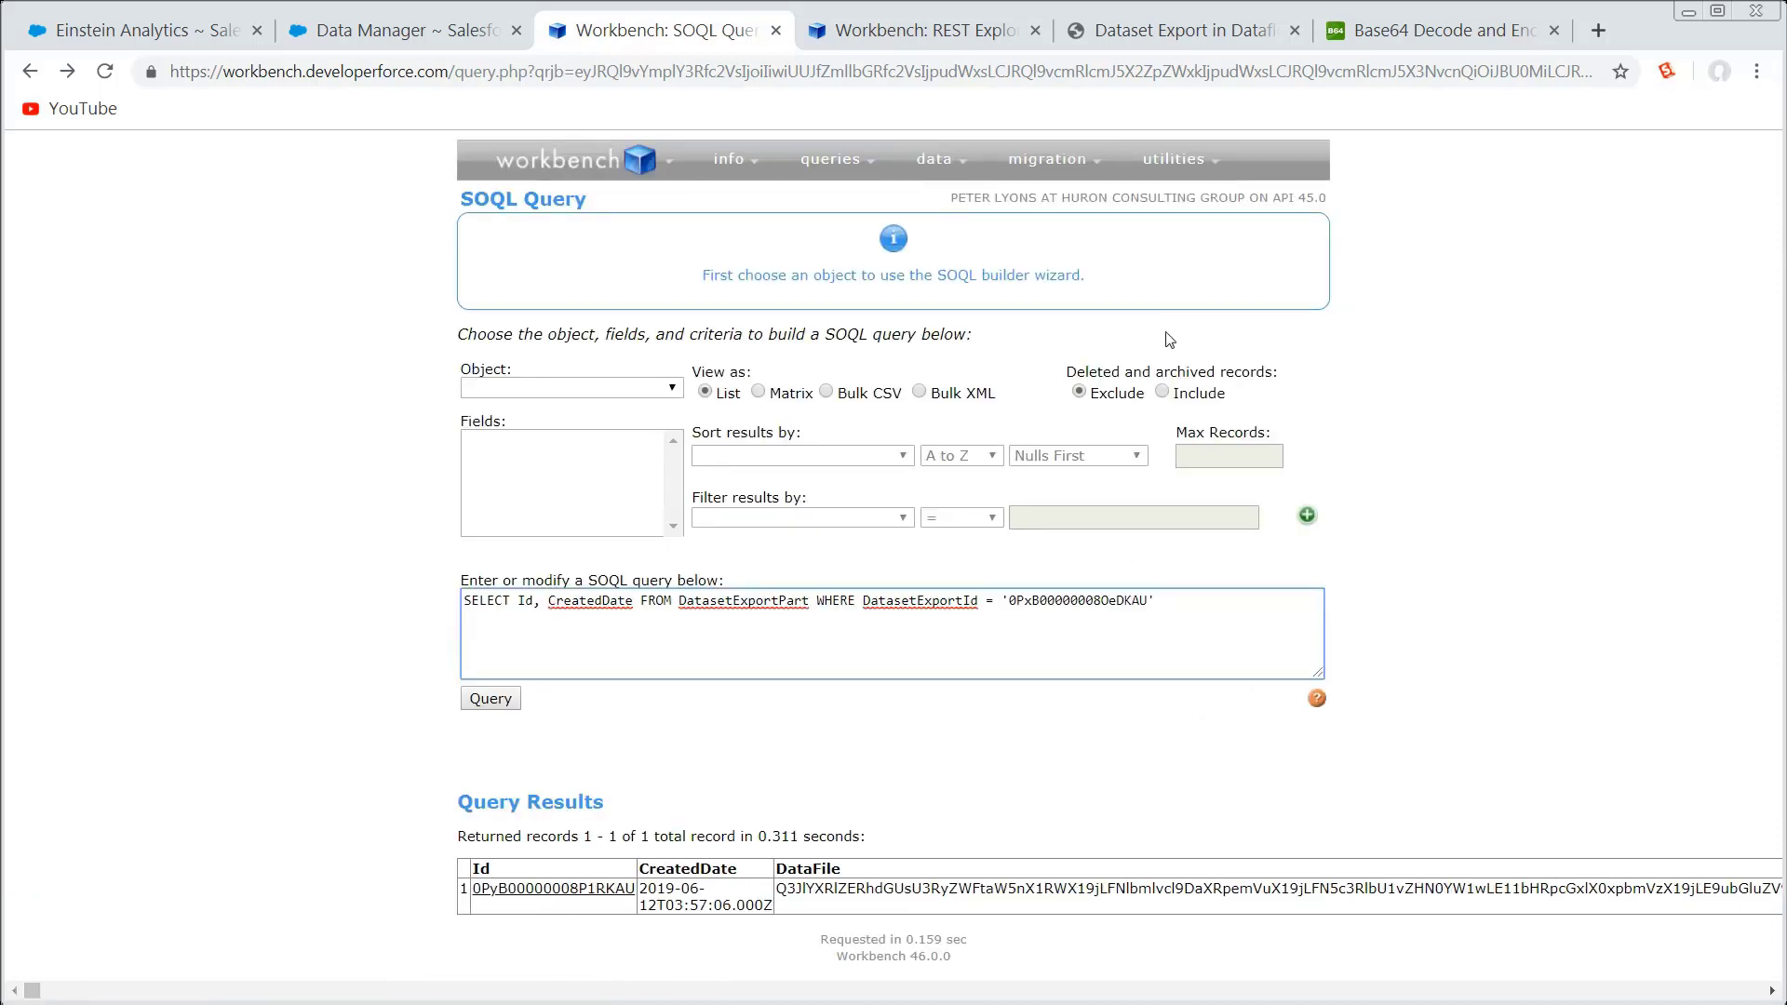
Switch to Data Manager and pan the Coffee test dataflow to show the getData node.
left_click(416, 37)
left_click_drag(815, 517, 1100, 887)
left_click_drag(1077, 519, 1133, 685)
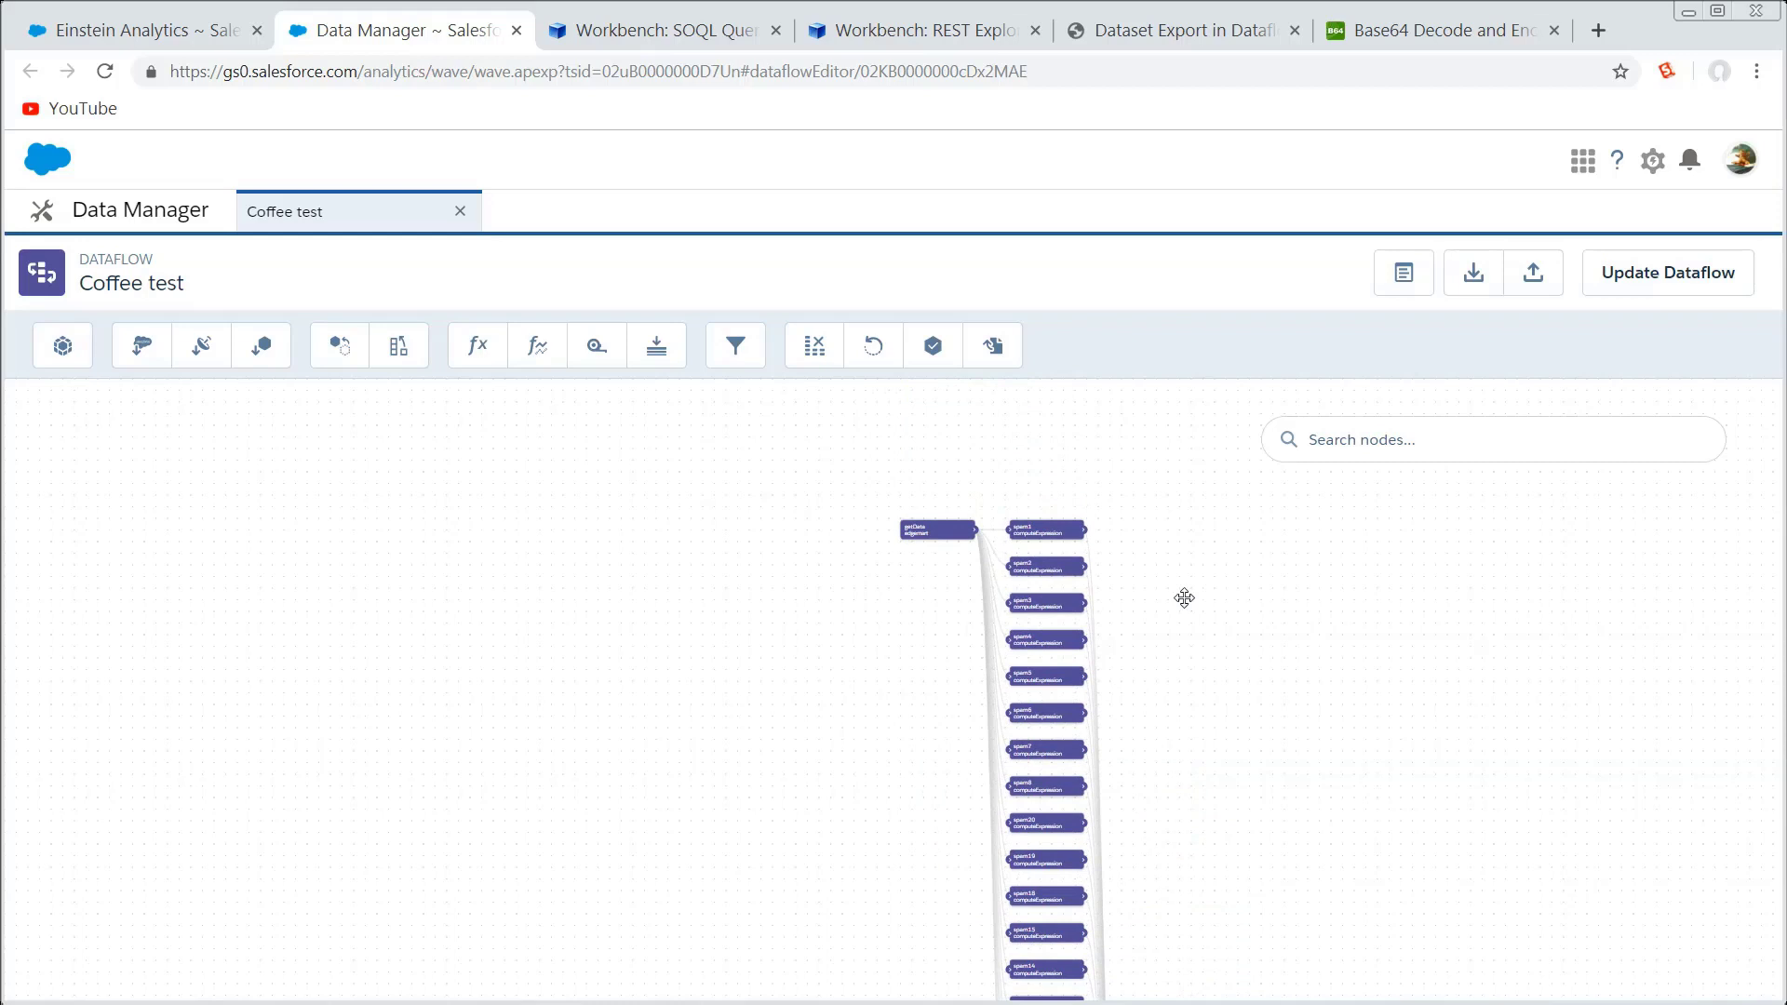
Check the getData node settings, pan down through the spam nodes to exportData, then return to Workbench.
left_click(921, 529)
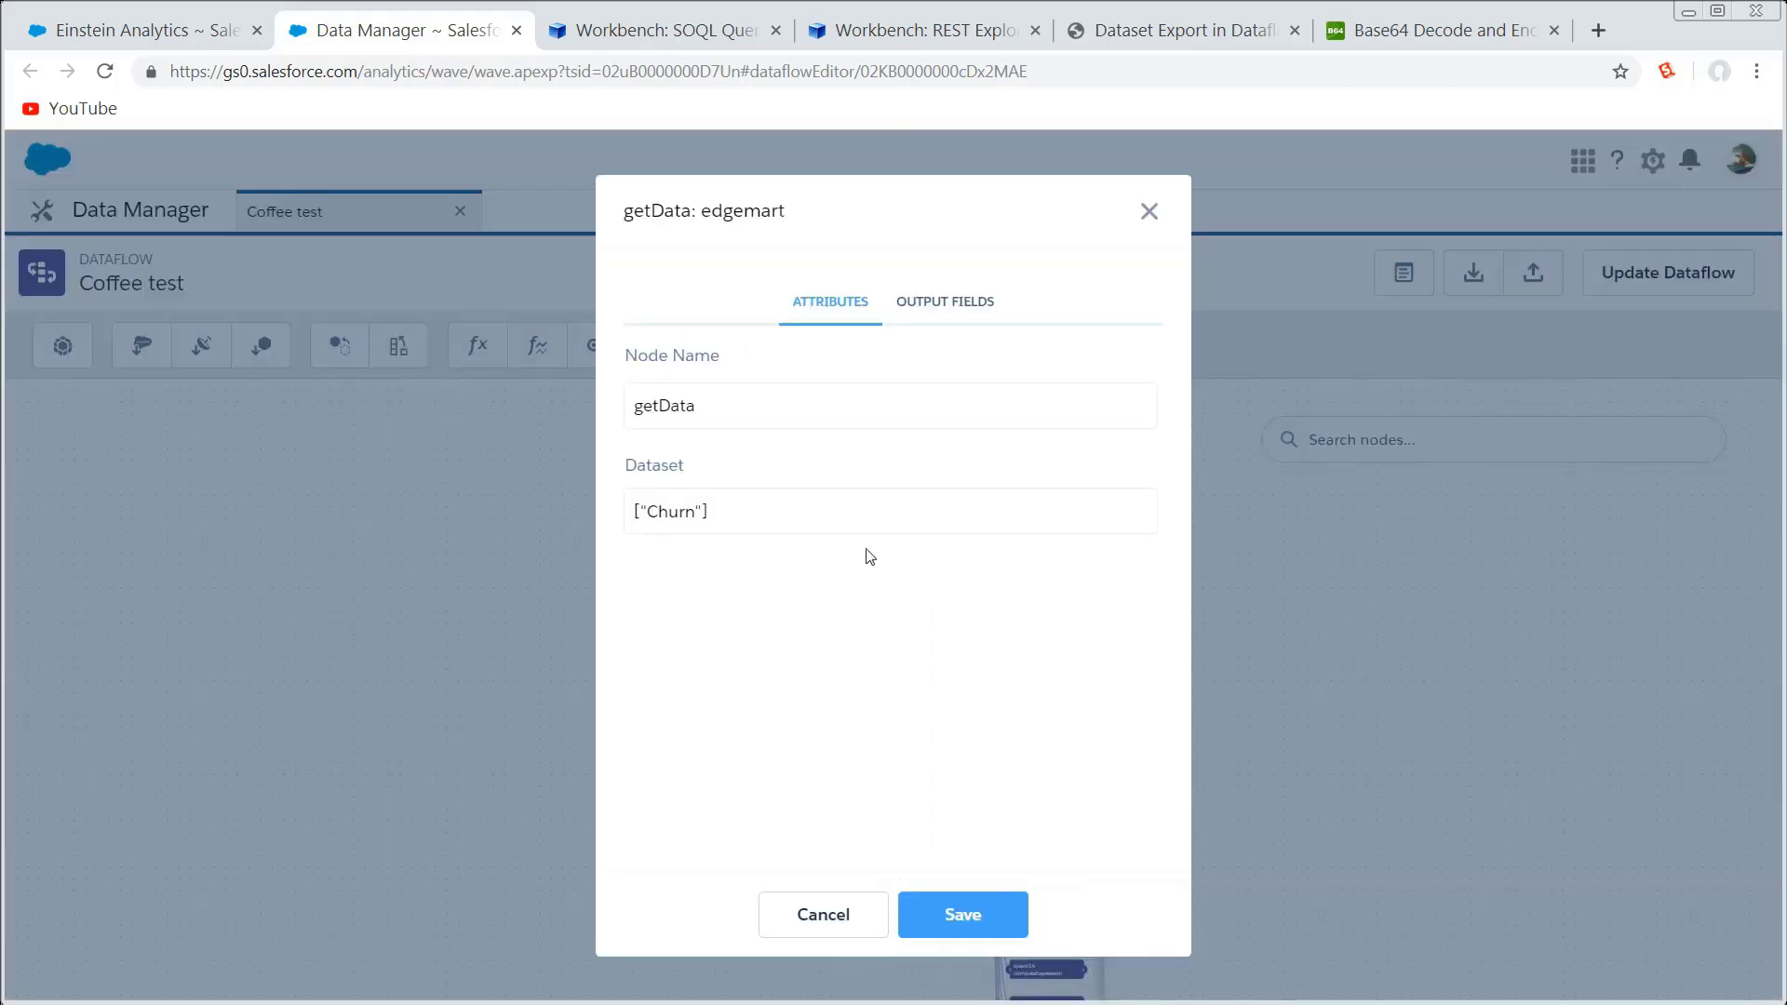
left_click(821, 915)
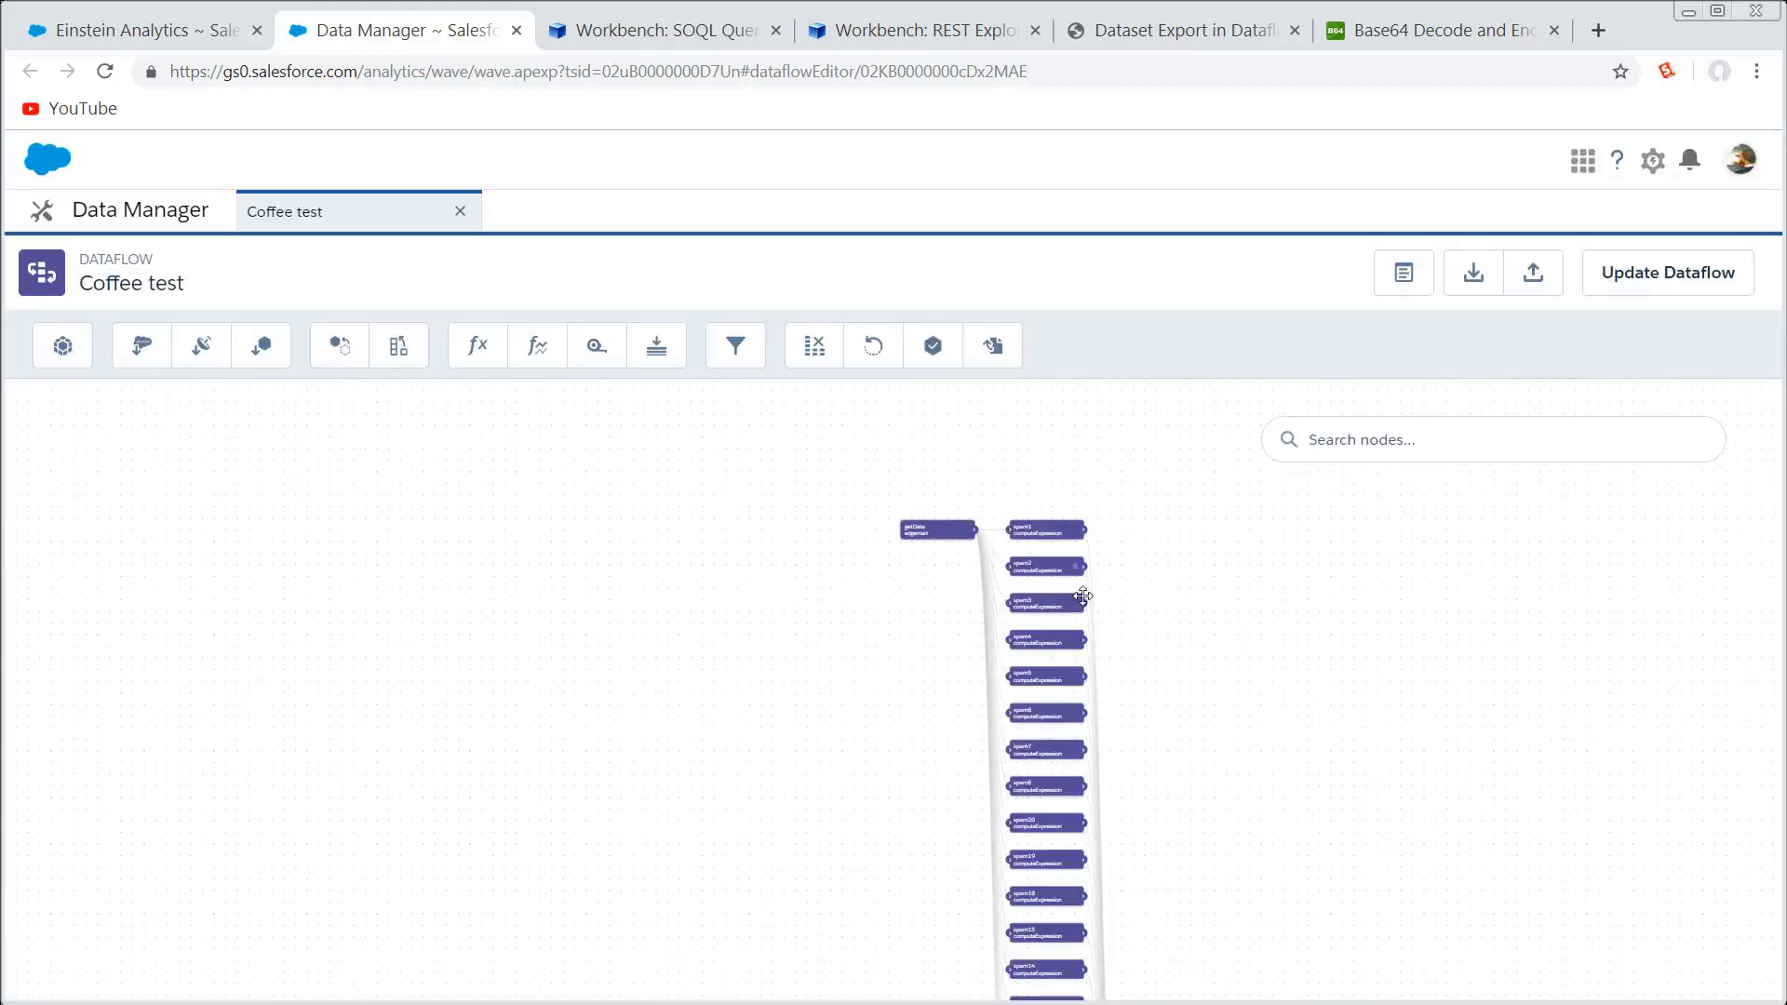
left_click_drag(1167, 904, 1137, 698)
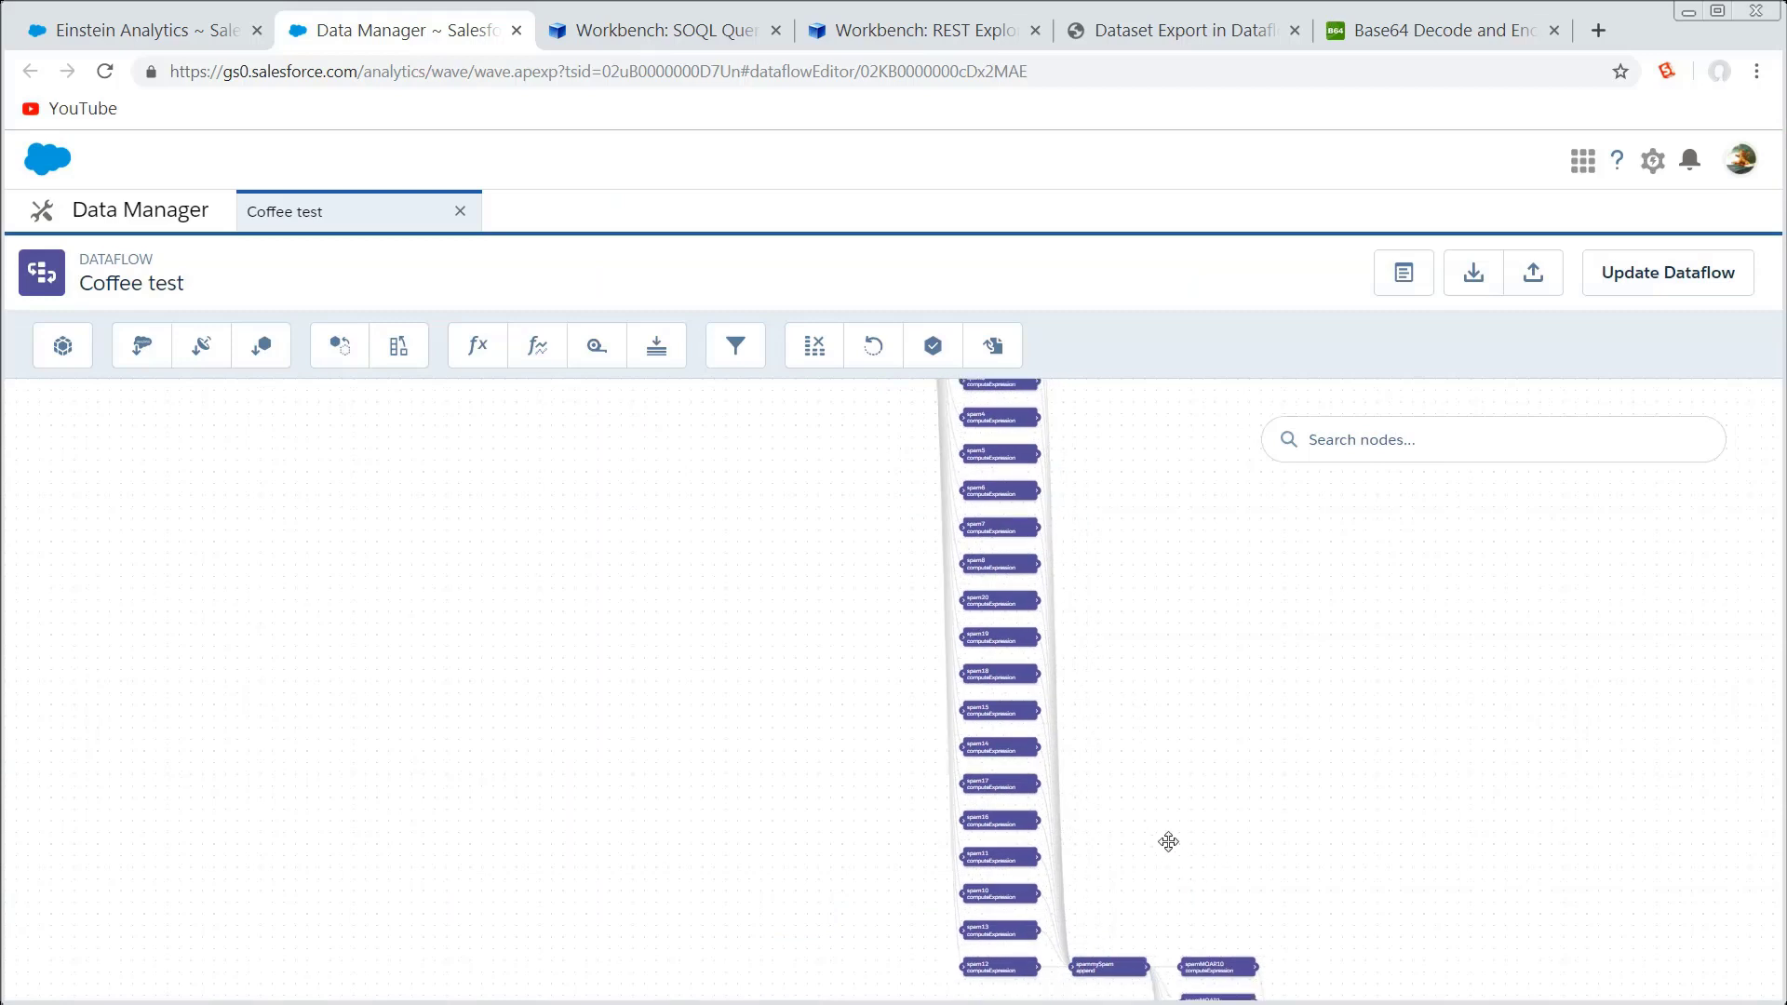
left_click_drag(1169, 842, 1078, 728)
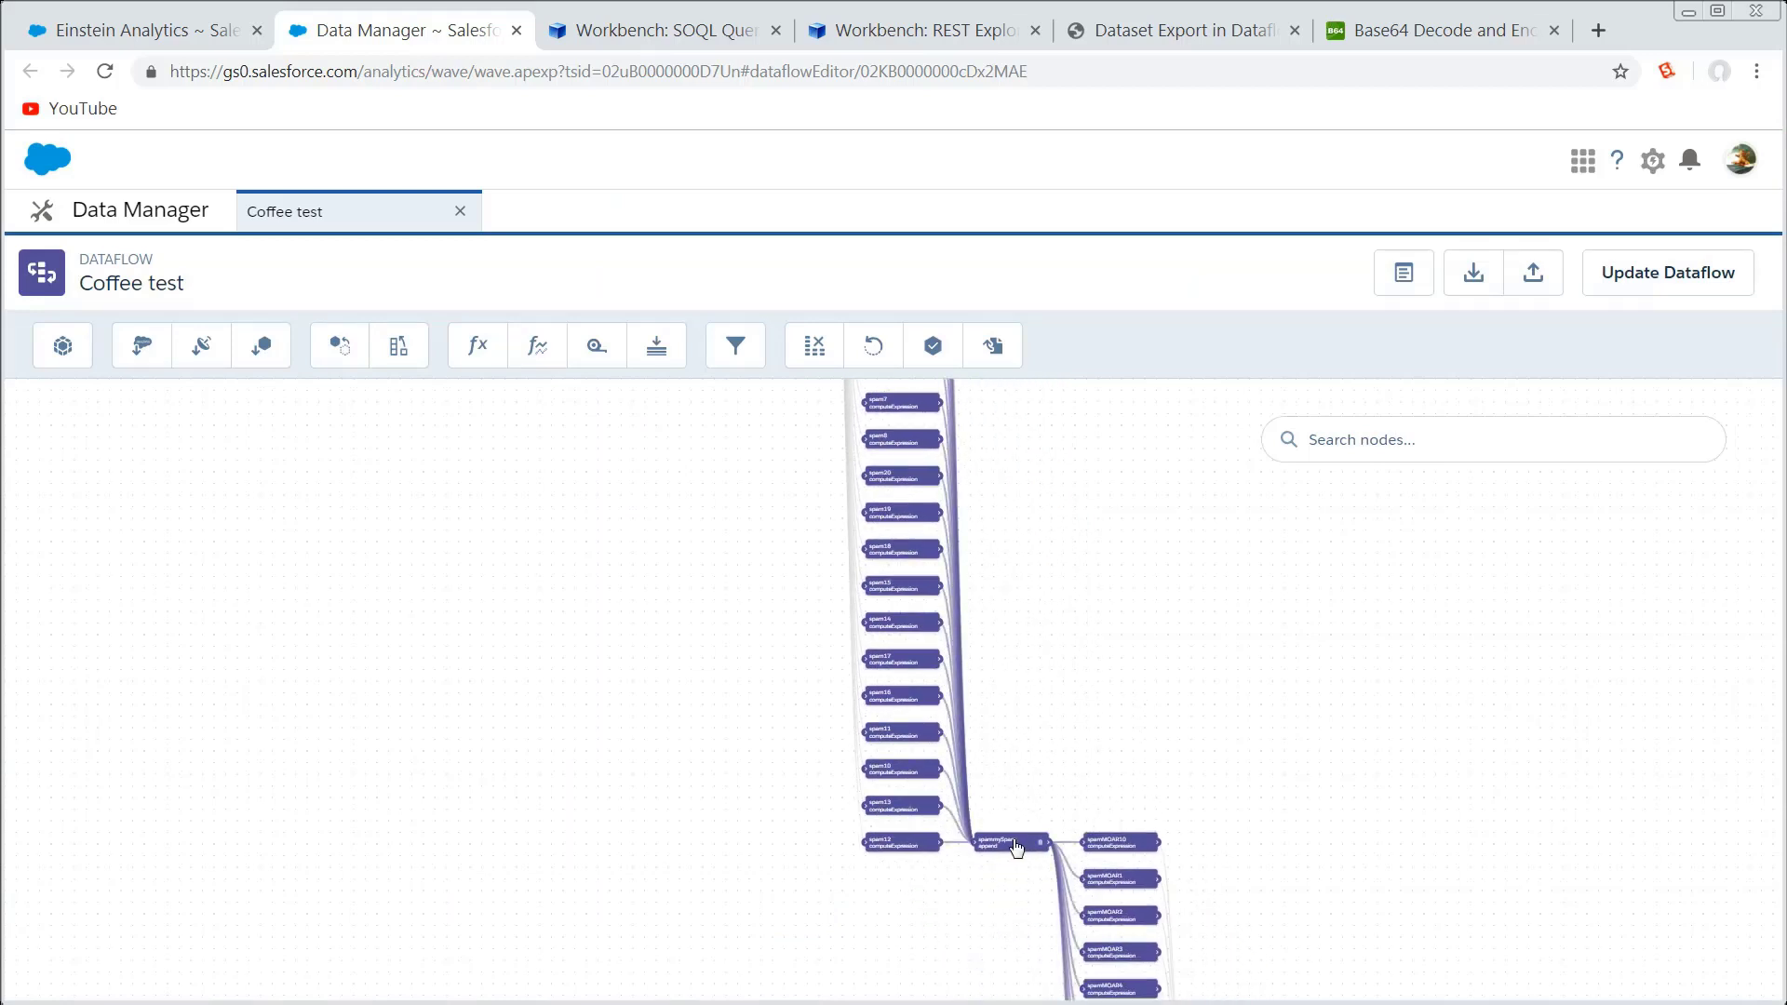
left_click_drag(1344, 910, 1129, 543)
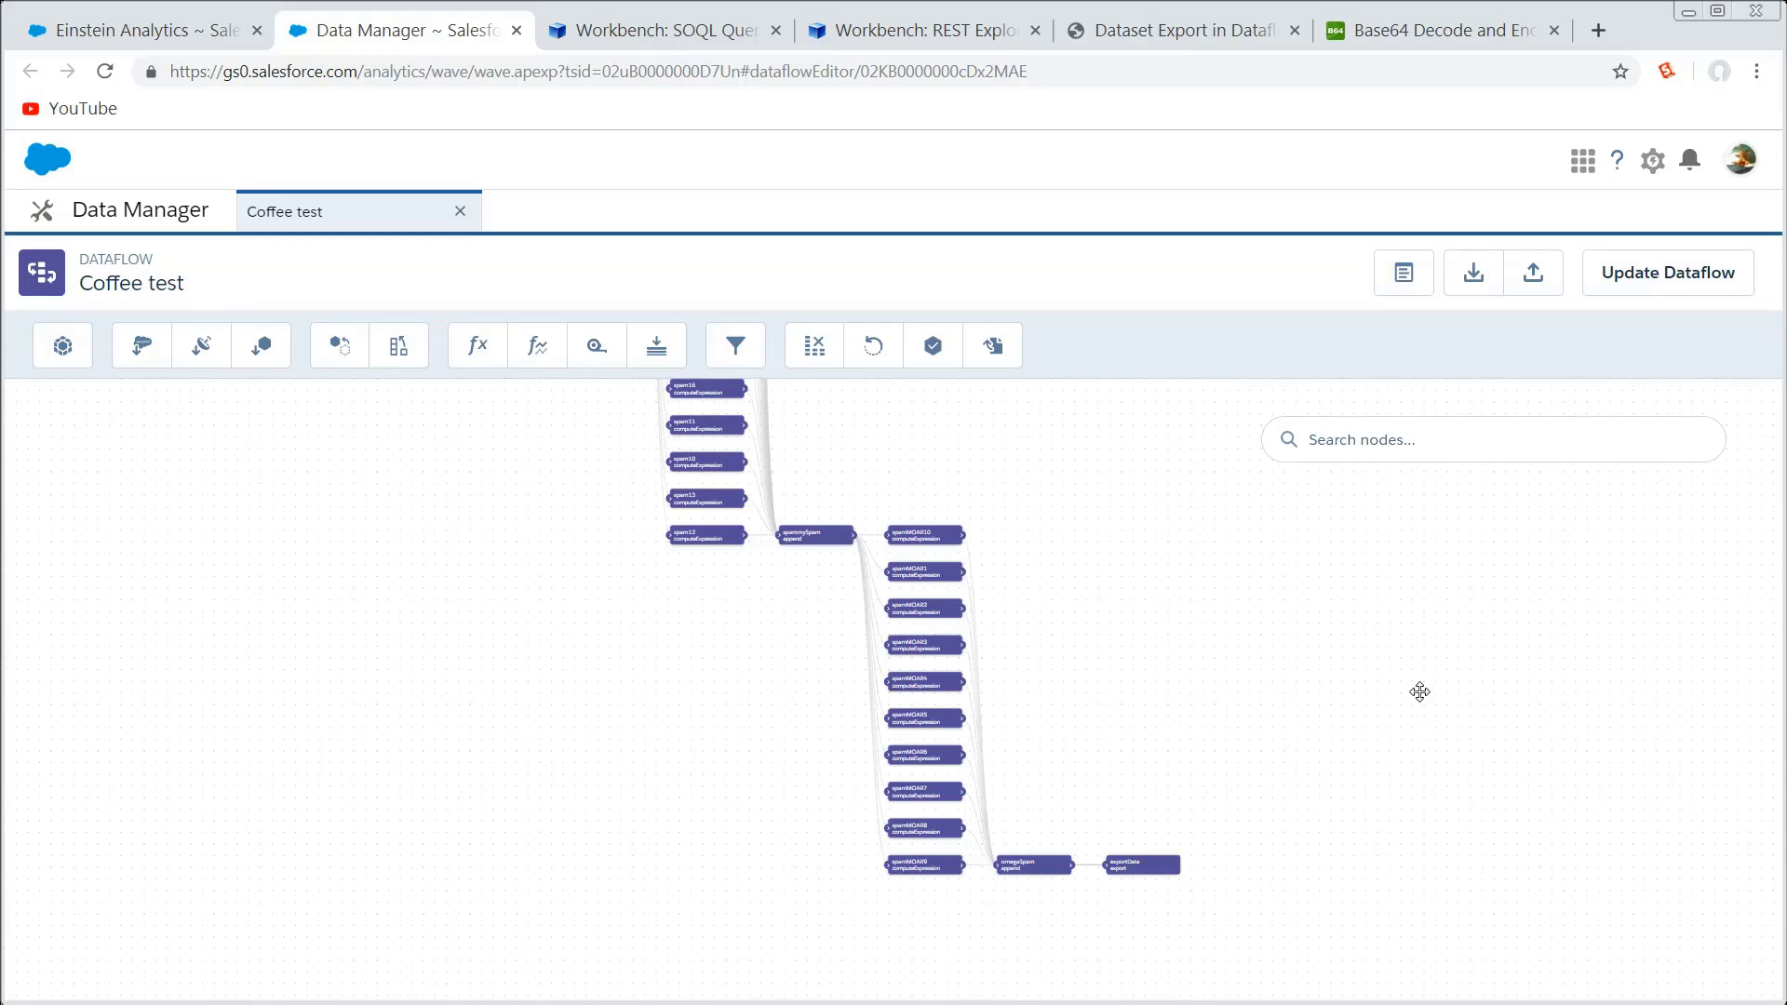
left_click(688, 26)
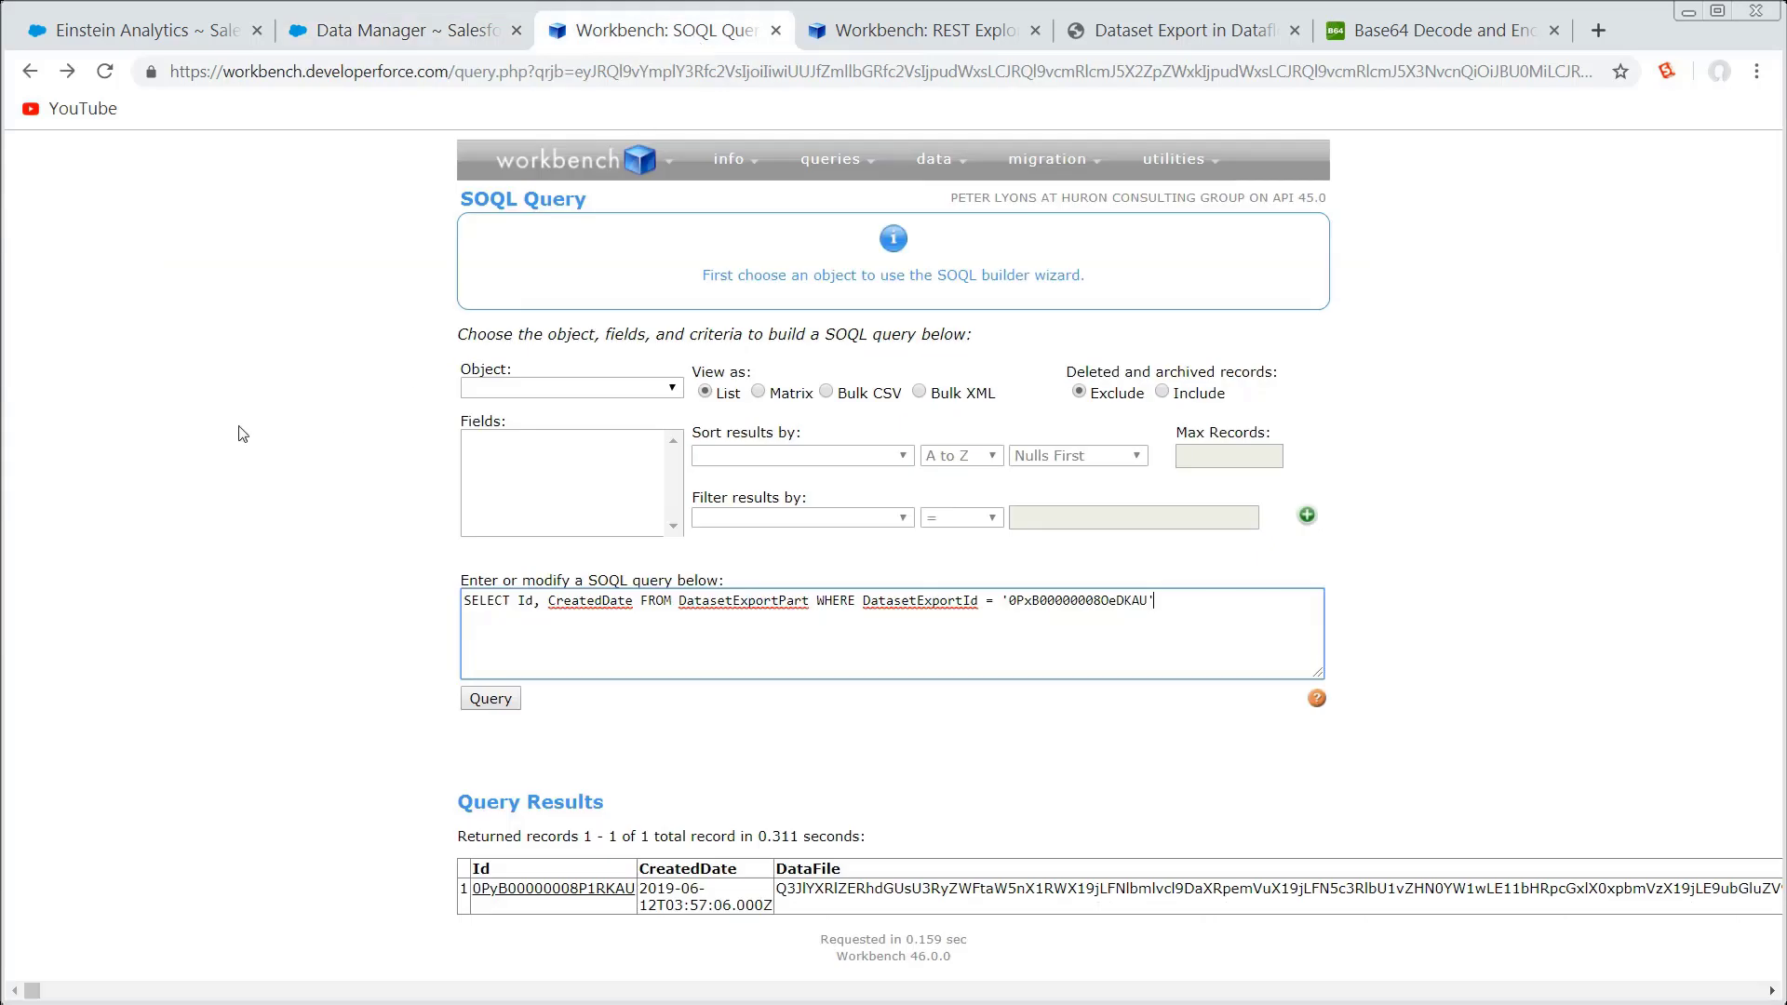
Go forward twice to the results listing 13 DatasetExportPart records and scroll through them.
left_click(70, 72)
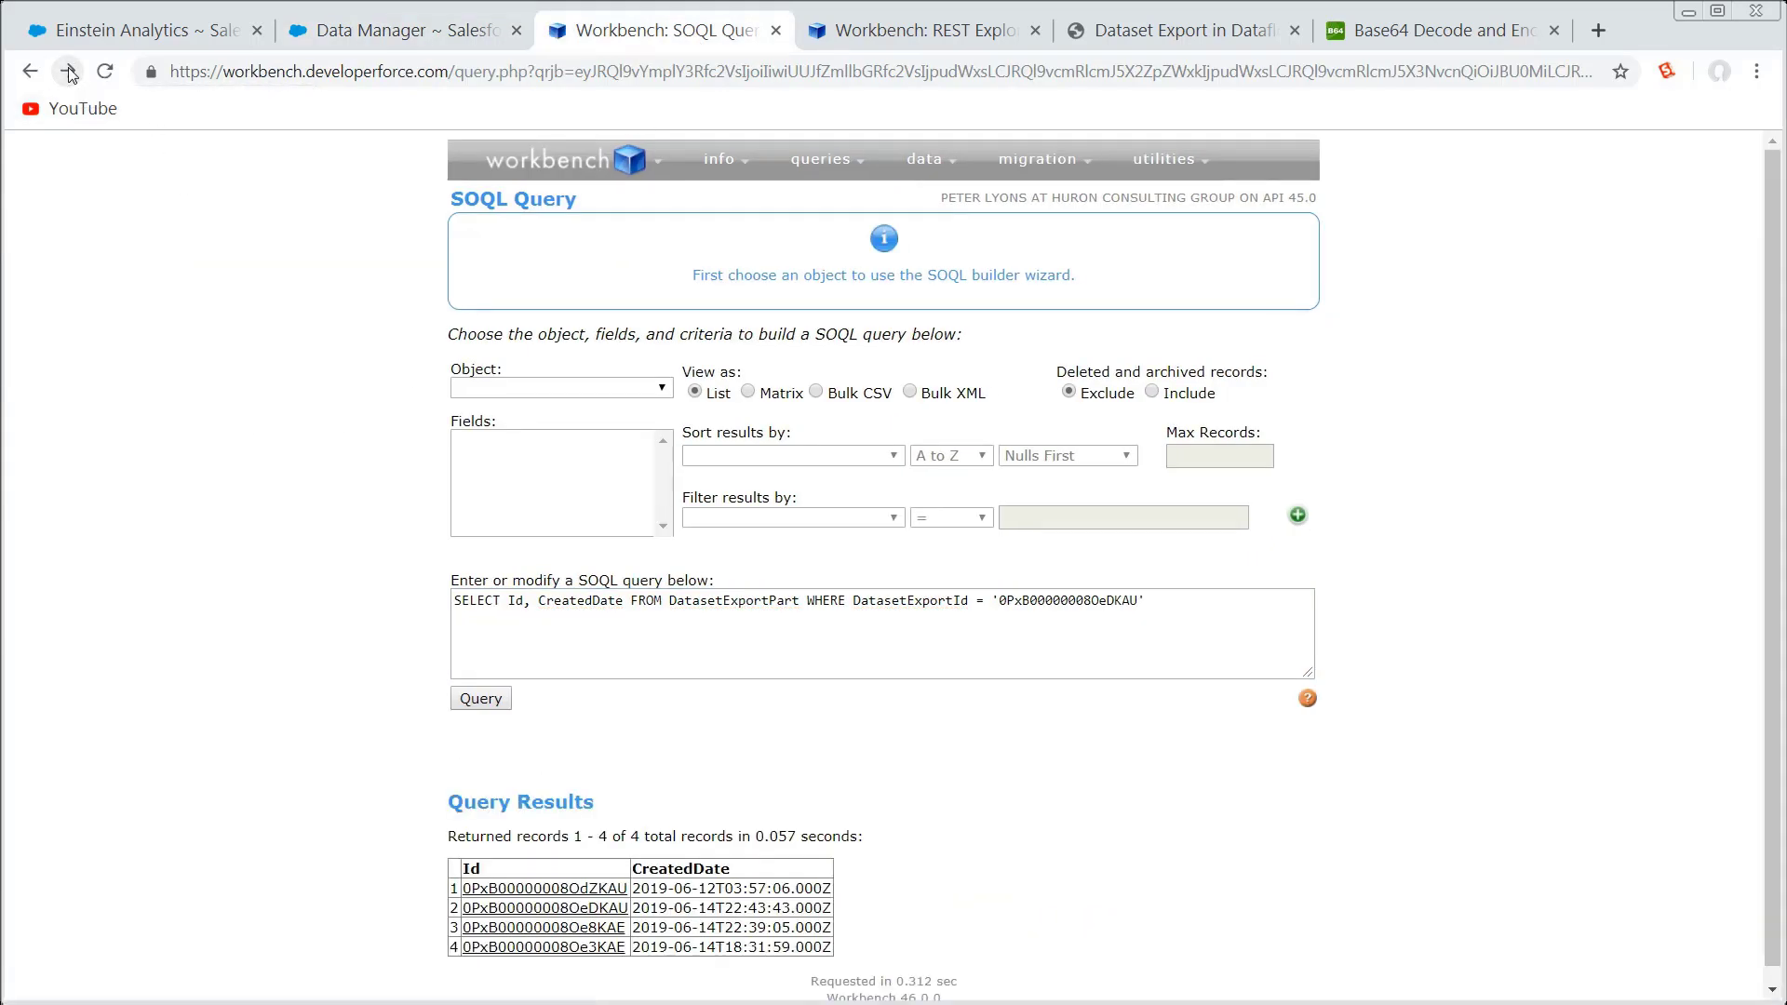
left_click(70, 72)
scroll(232, 652, "down", 2)
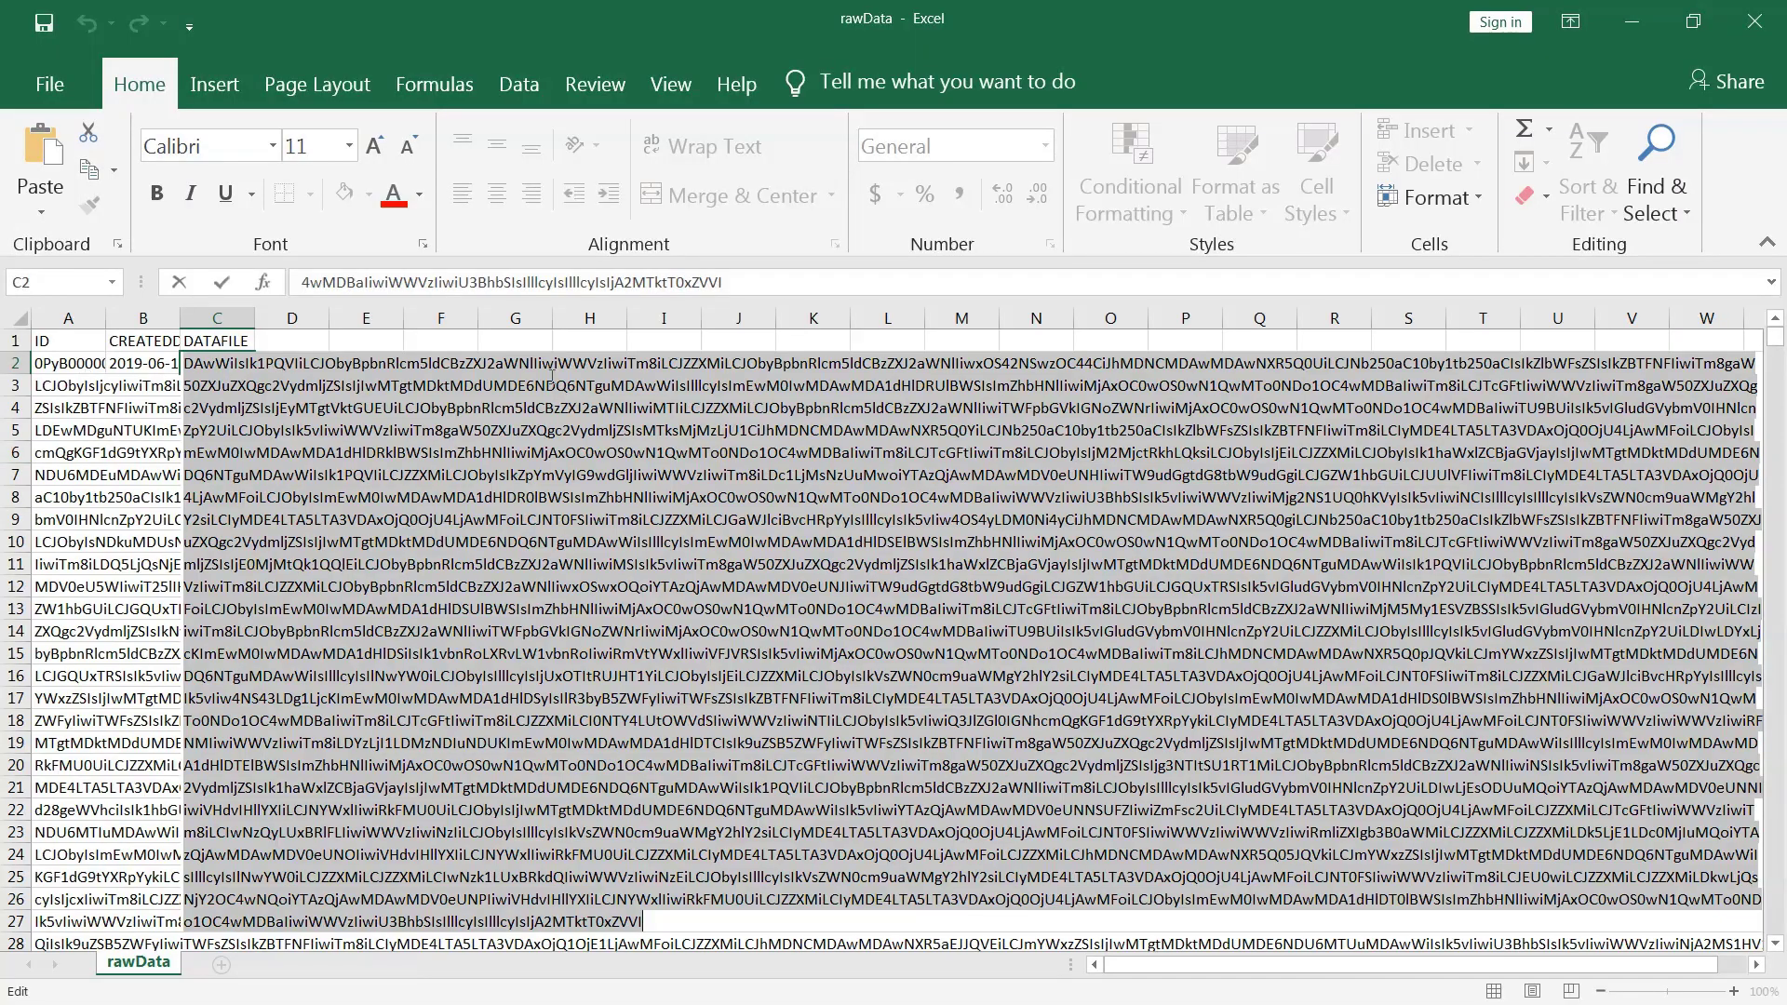
Select the Base64 DataFile text in cell C2, then minimize Excel for the Base64 Decode page.
triple_click(229, 366)
left_click(1644, 28)
left_click(1434, 30)
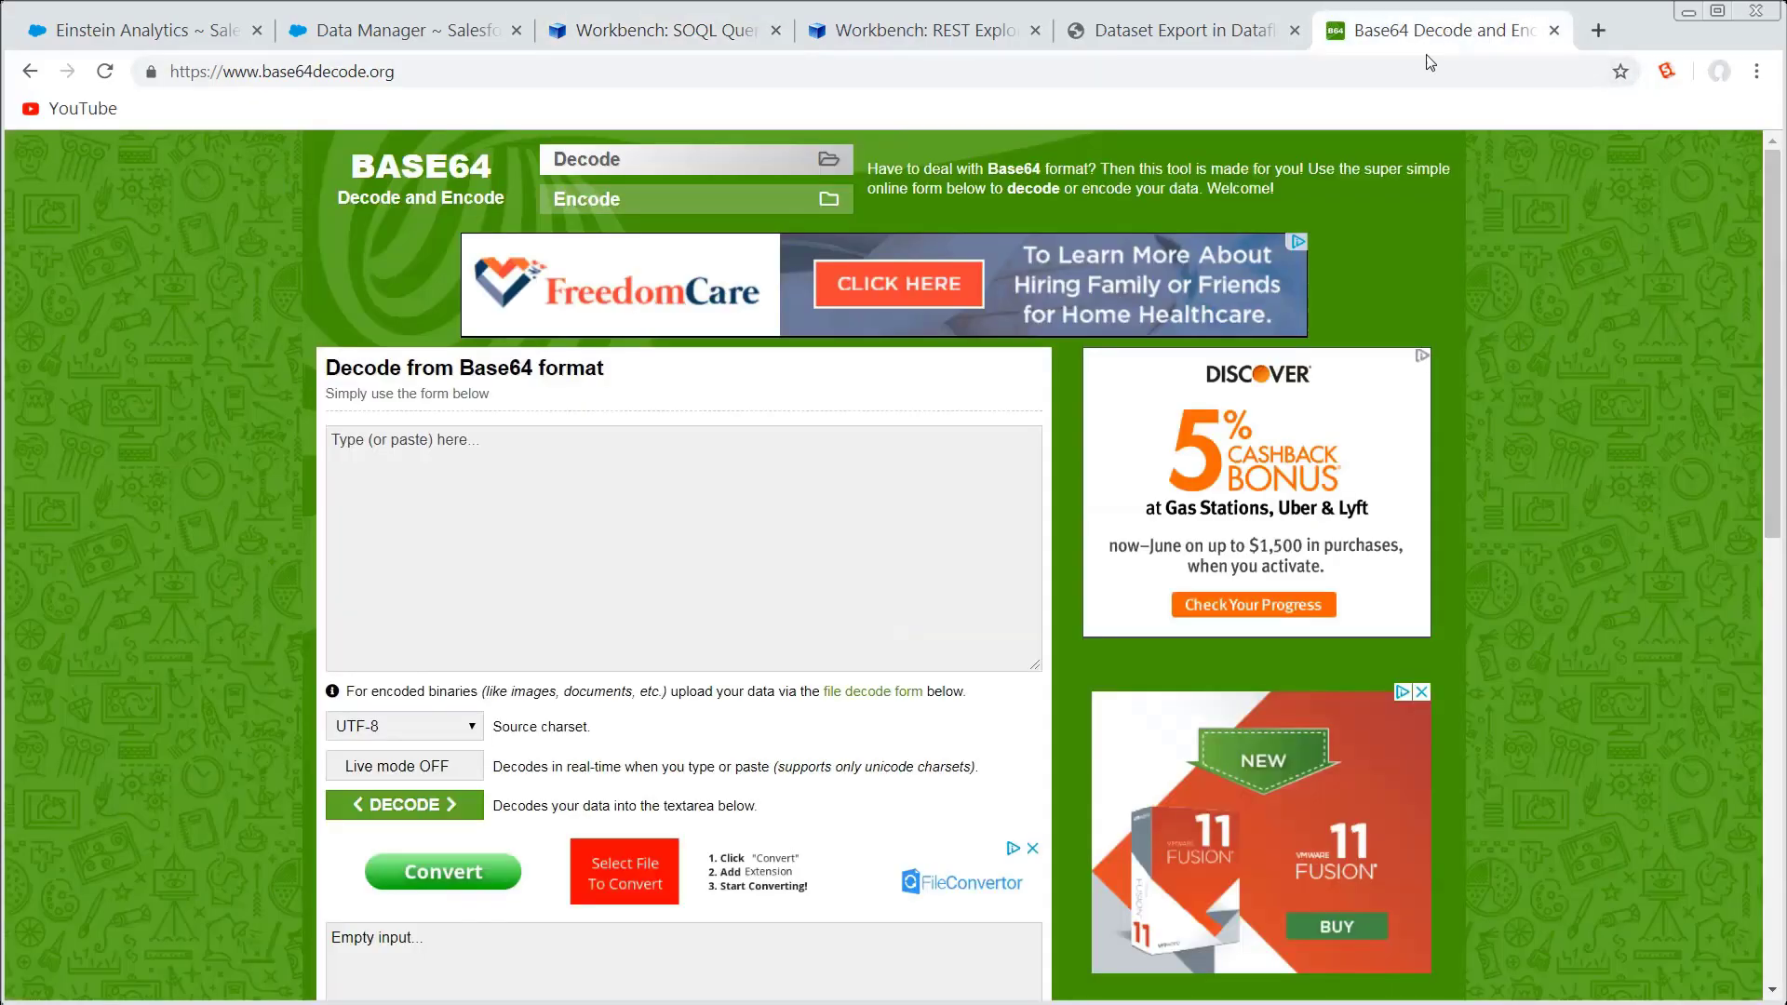
Paste the DataFile text, decode it into CSV rows, then bring forward the Data Loader export wizard.
left_click(715, 519)
key("ctrl+v")
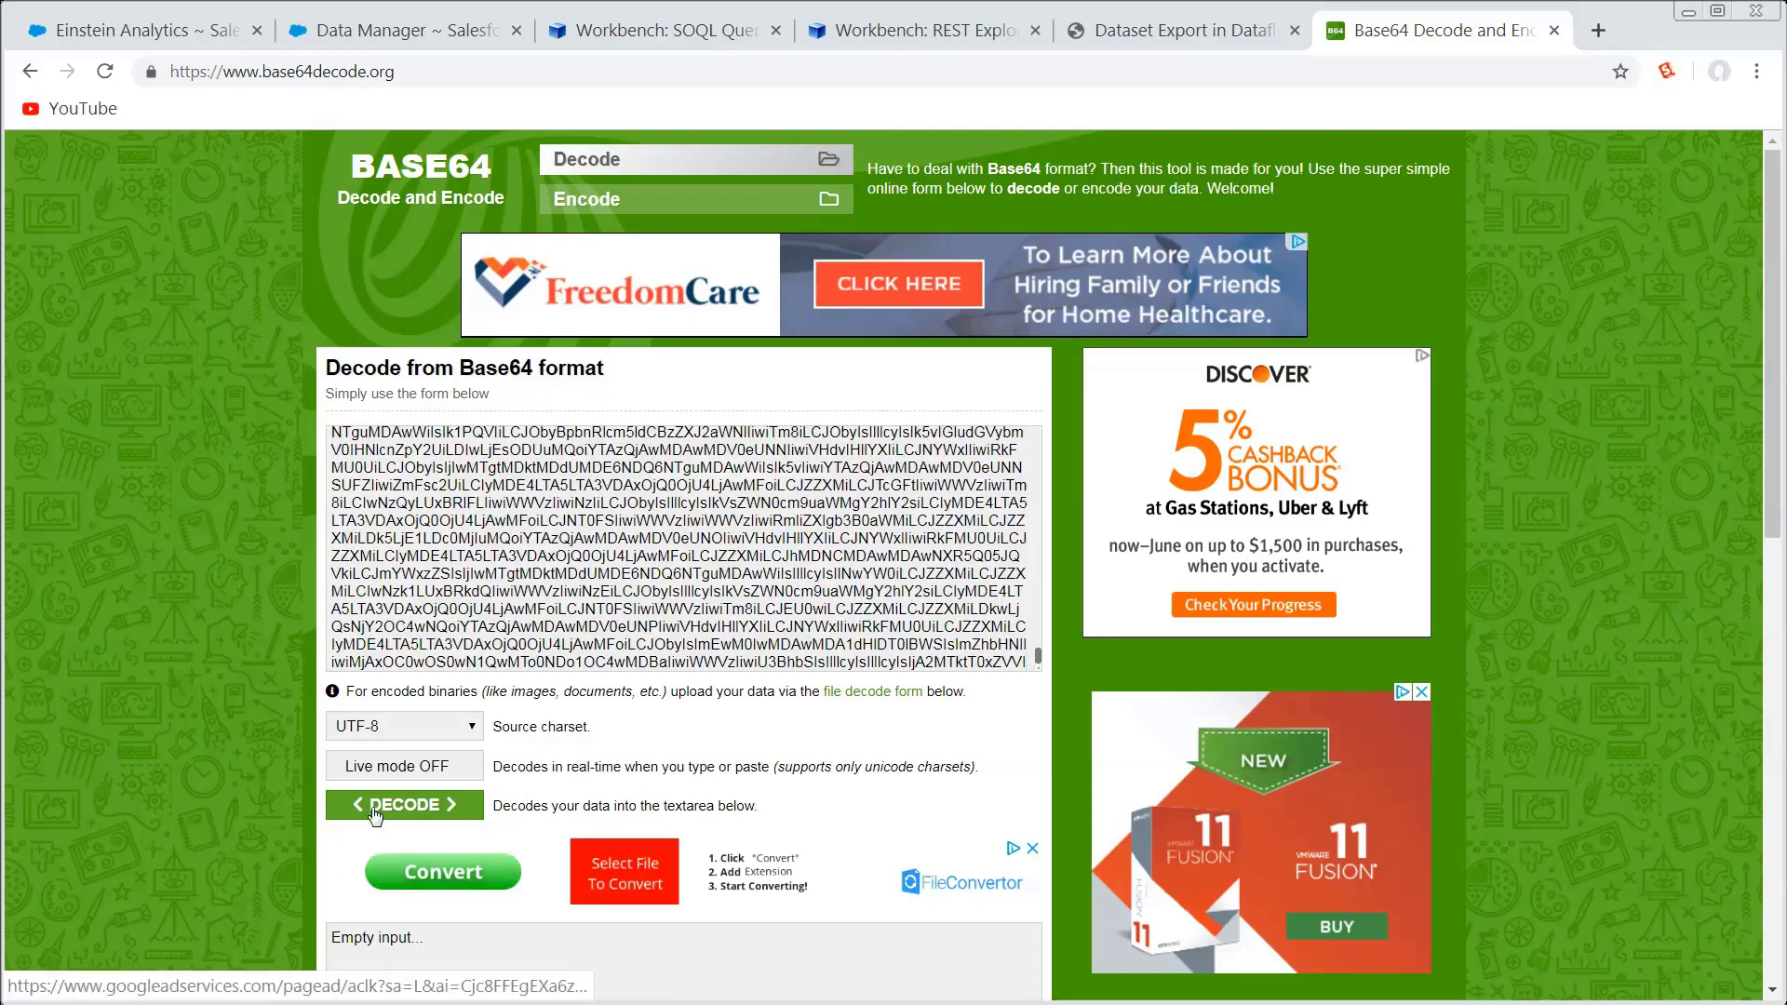
left_click(404, 806)
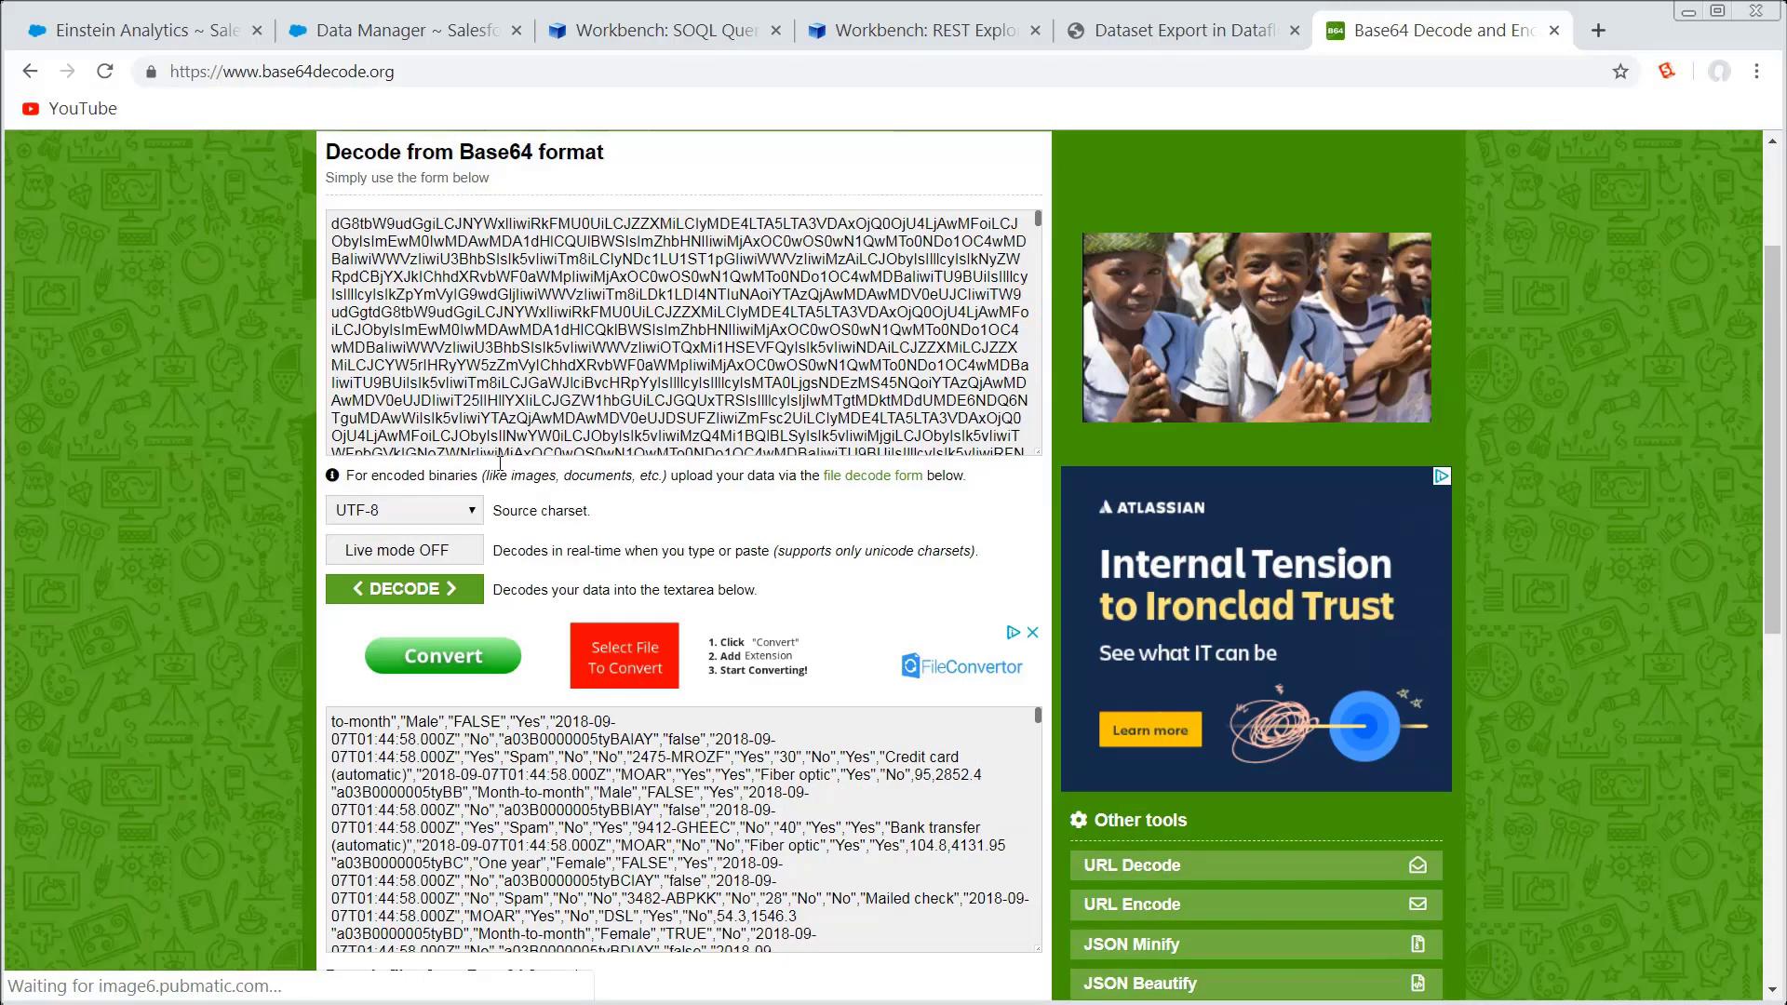
scroll(1037, 752, "down", 10)
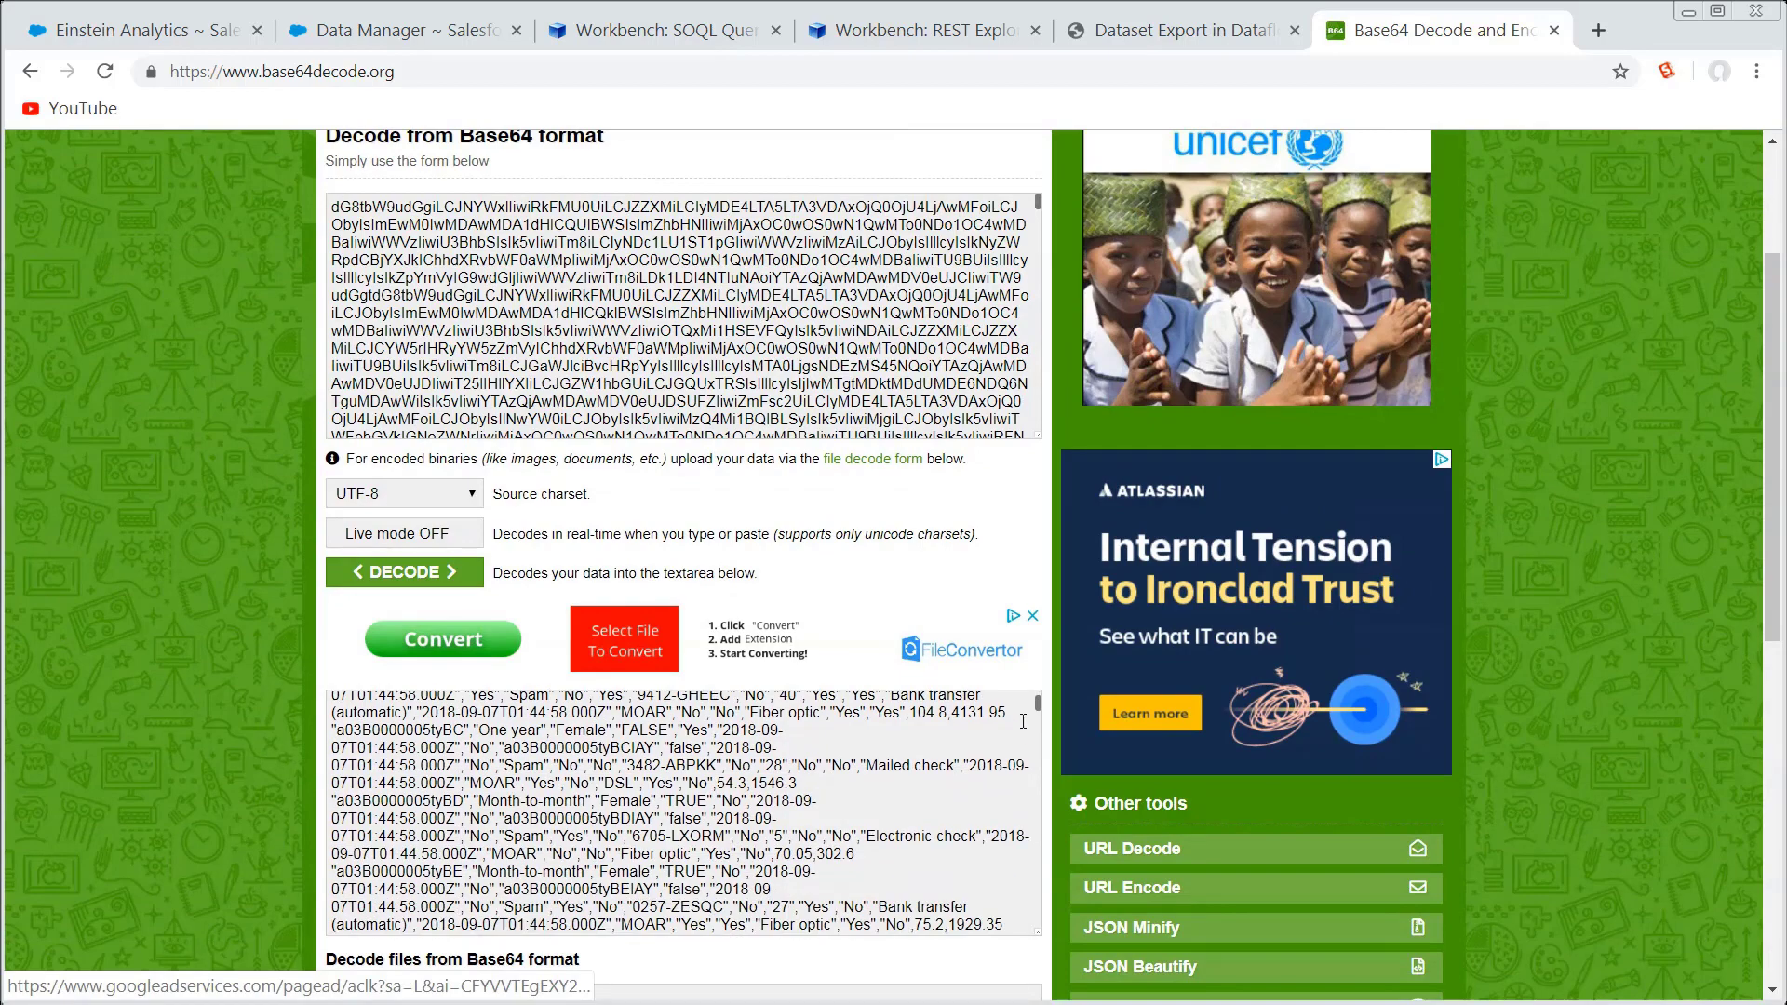
scroll(964, 745, "down", 5)
scroll(964, 745, "up", 15)
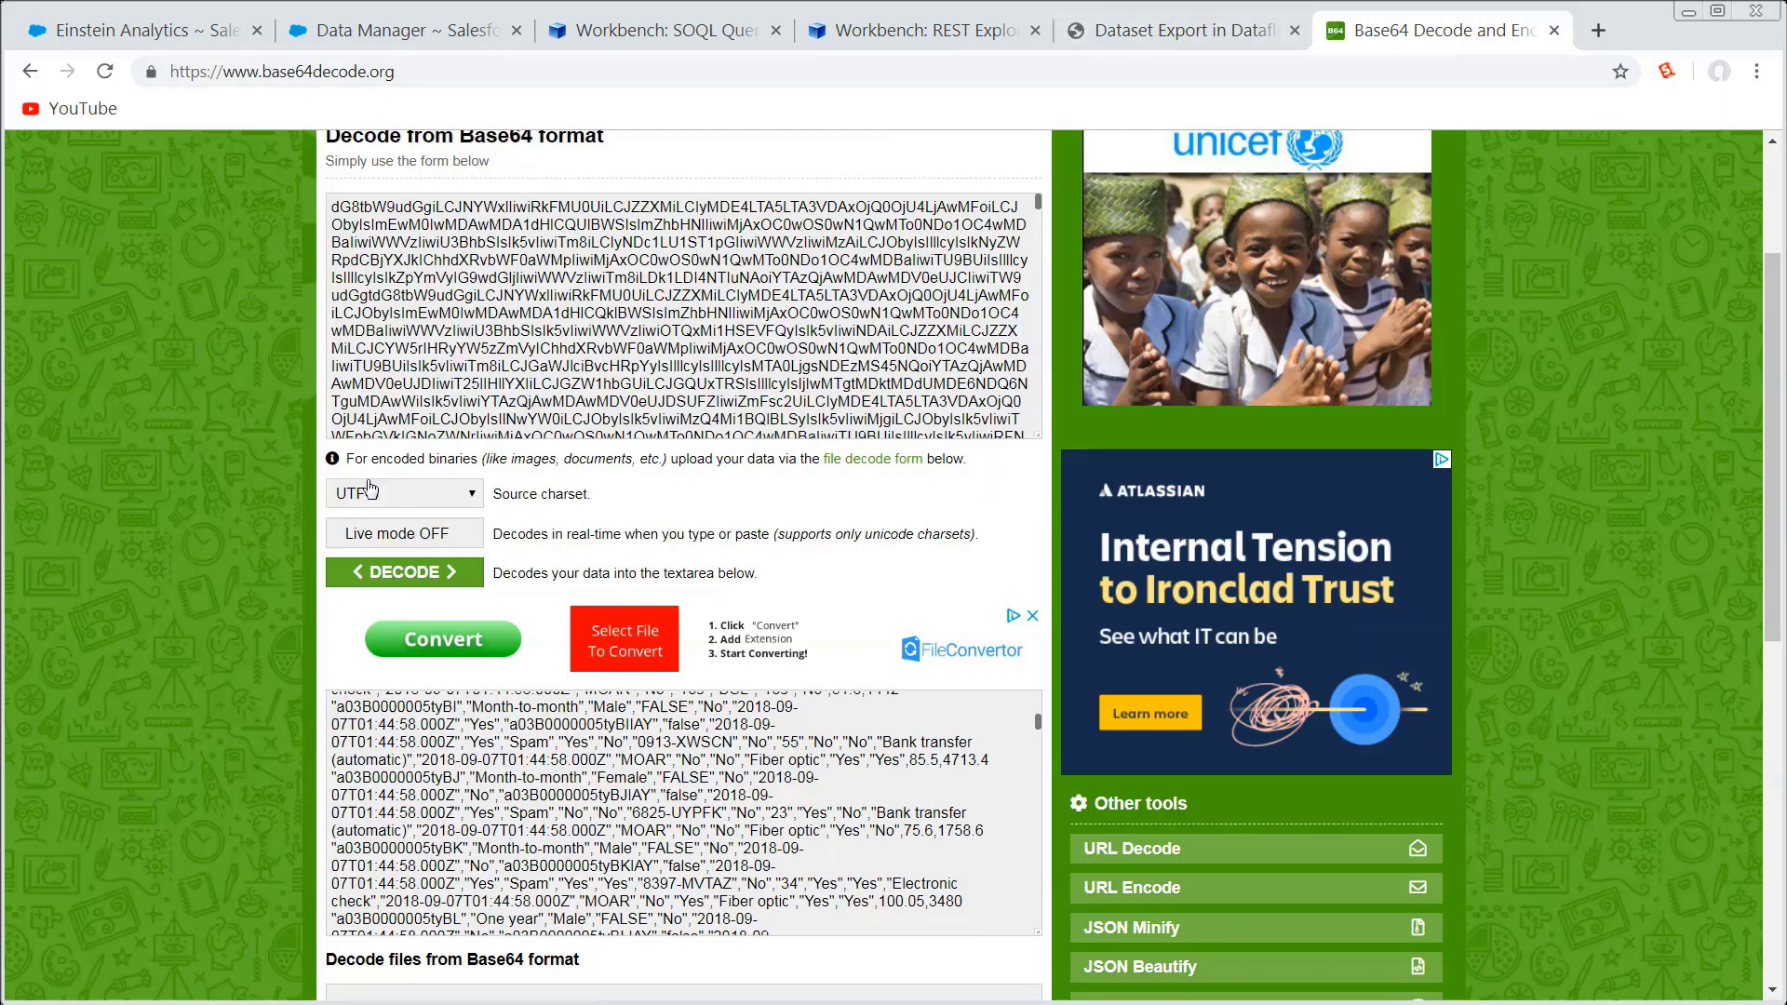
key("alt+Tab")
Finish the DatasetExportPart export wizard and confirm the warning to extract rawData2.
left_click_drag(813, 110, 1064, 102)
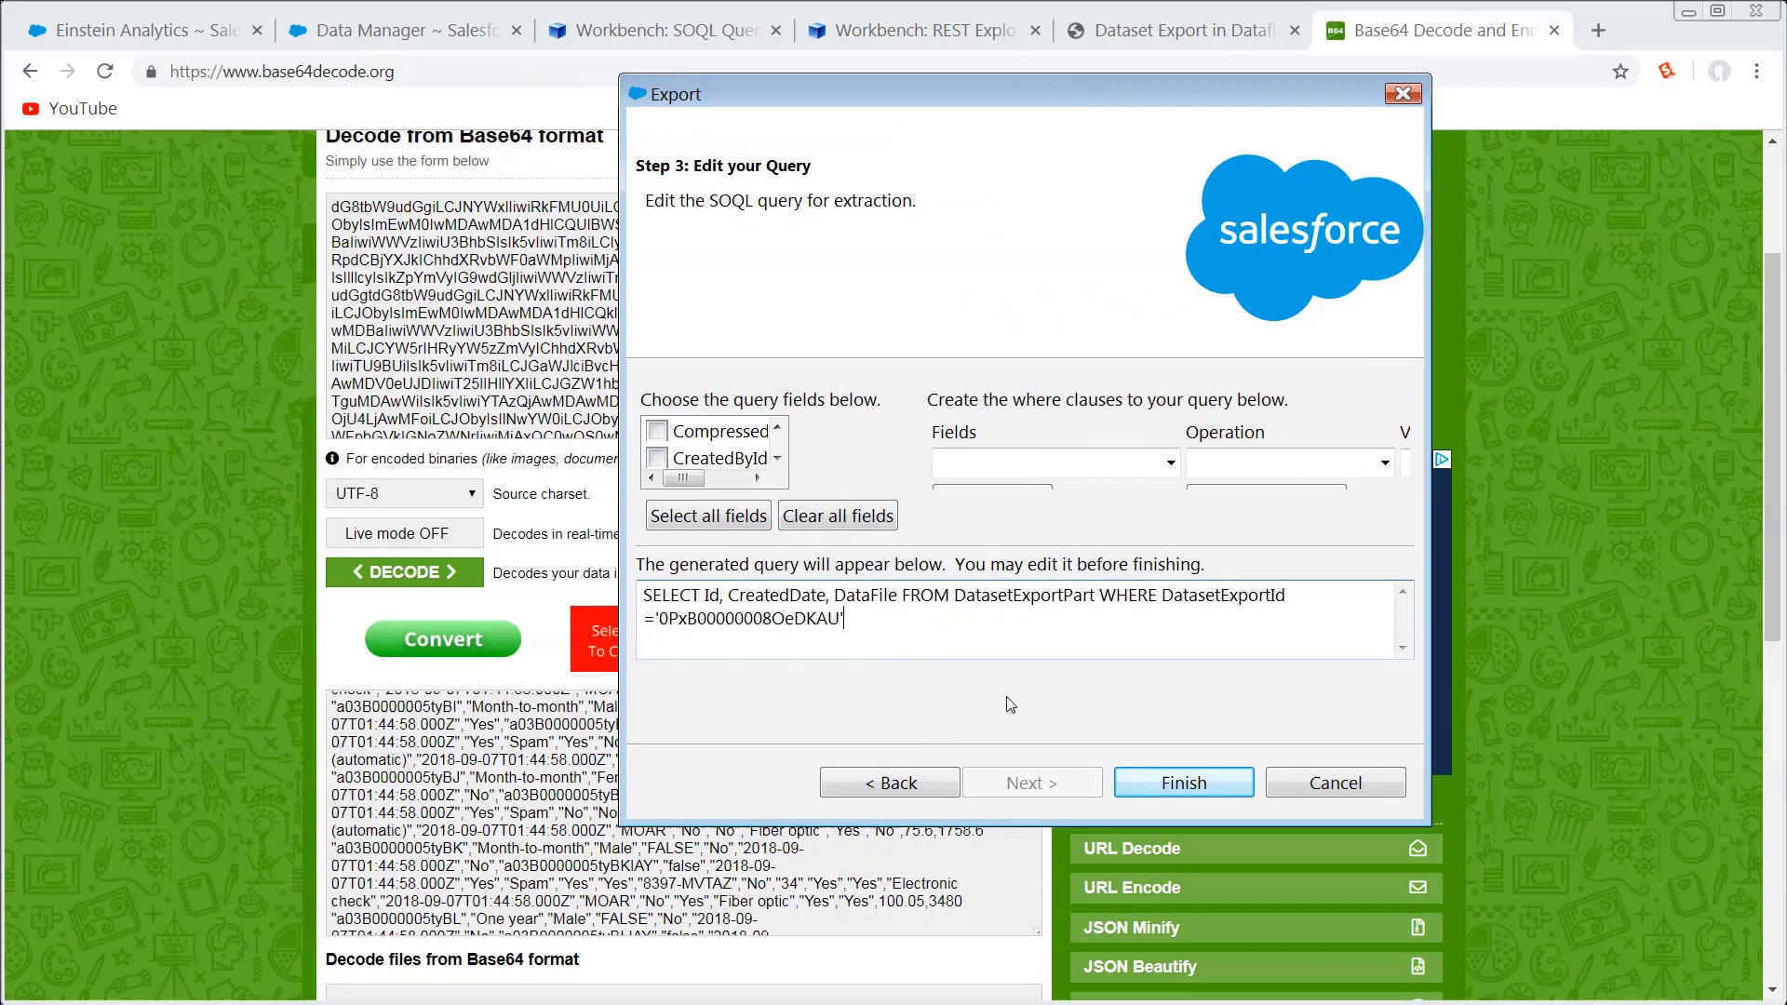
left_click(1179, 786)
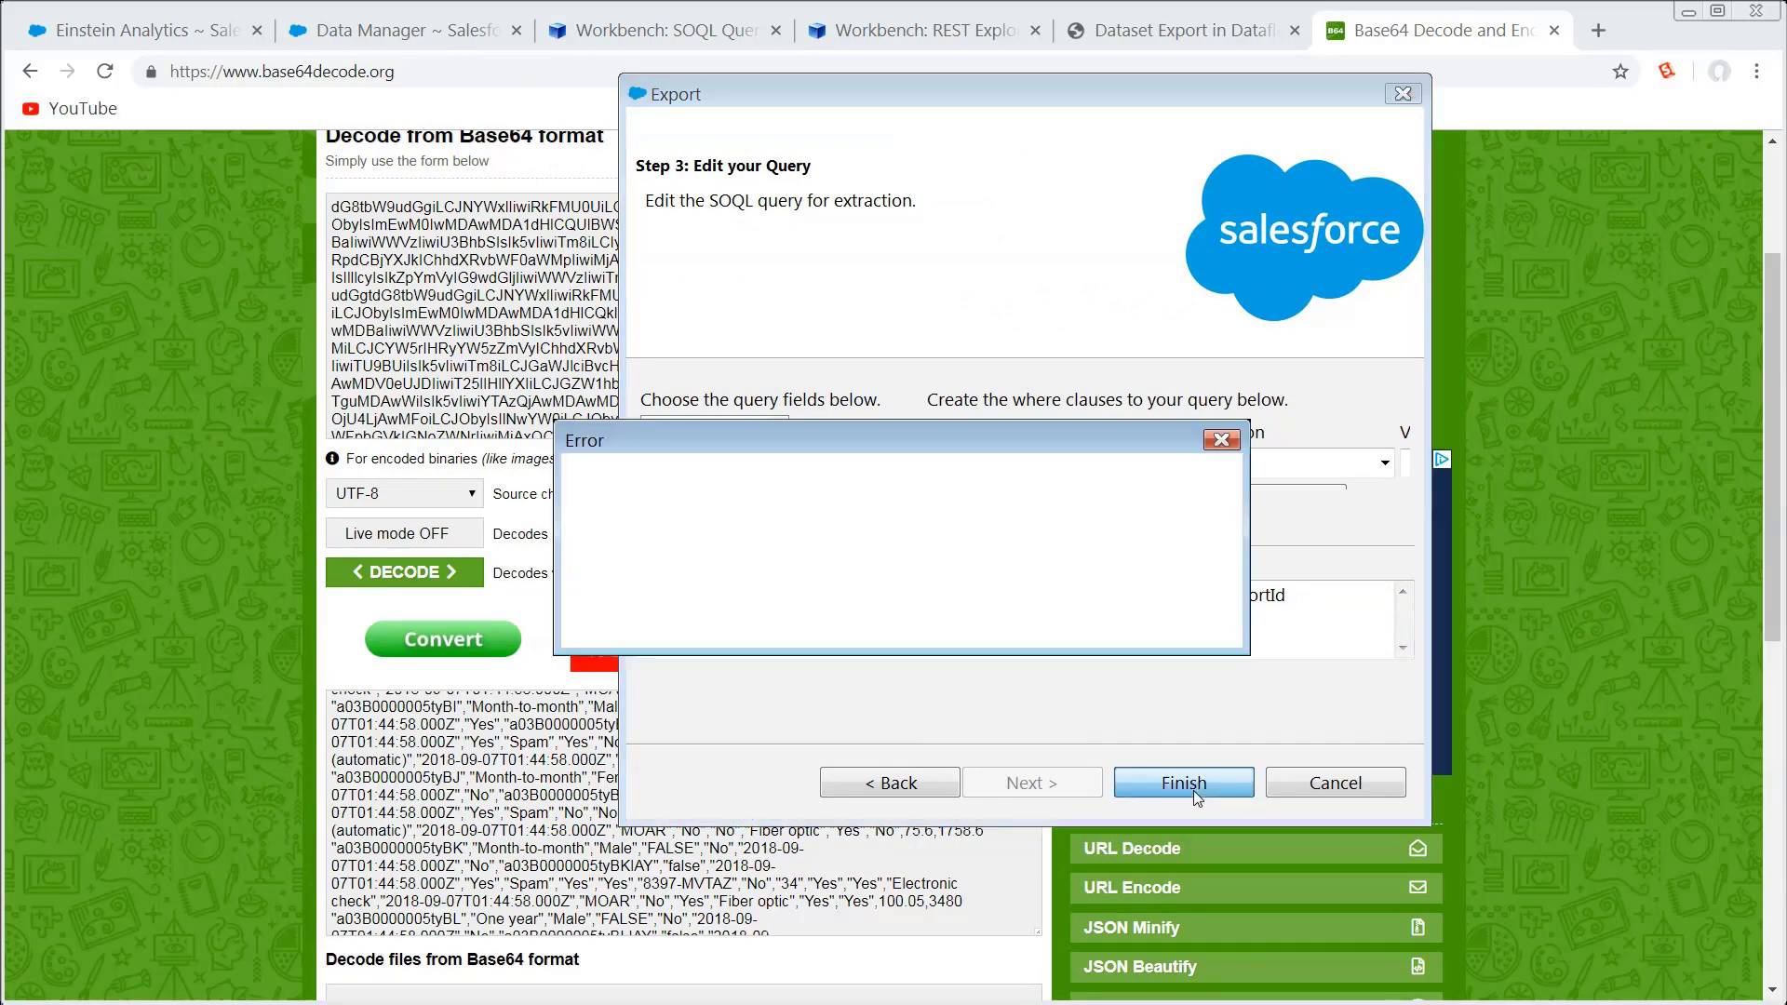
left_click(978, 614)
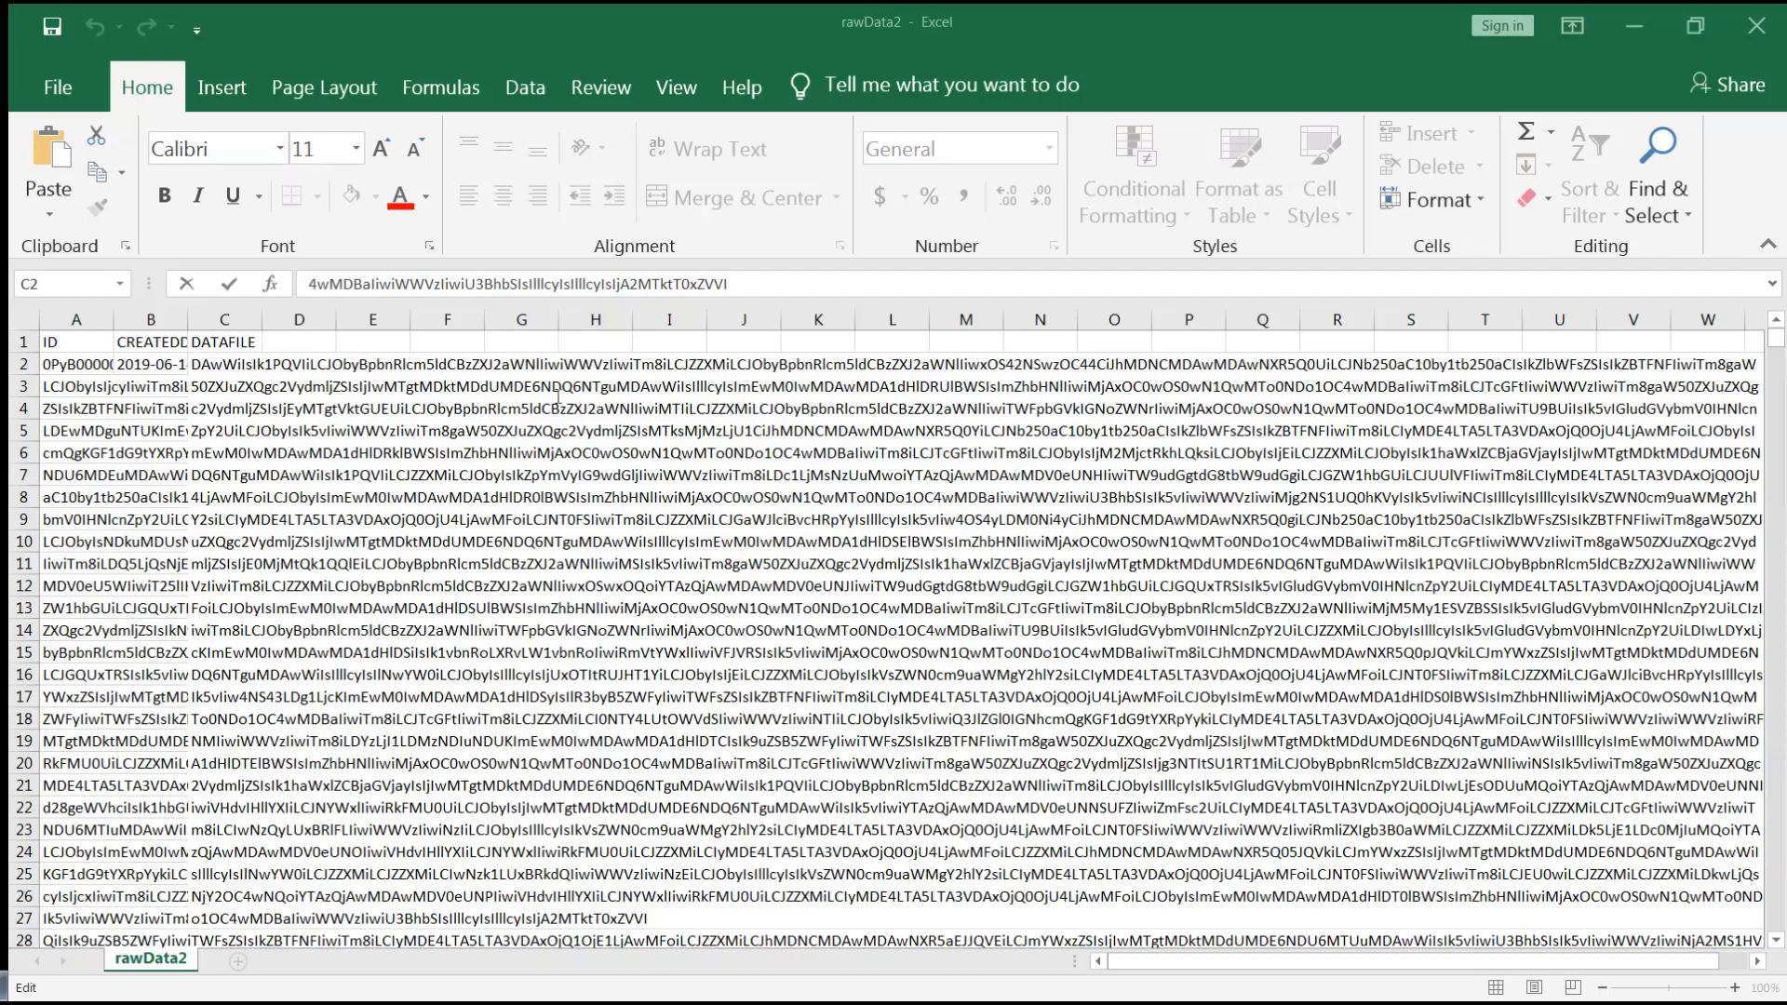
Copy cell C2's DataFile text, confirm rawData2 runs to about row 17,522, and minimize Excel.
key("ctrl+a")
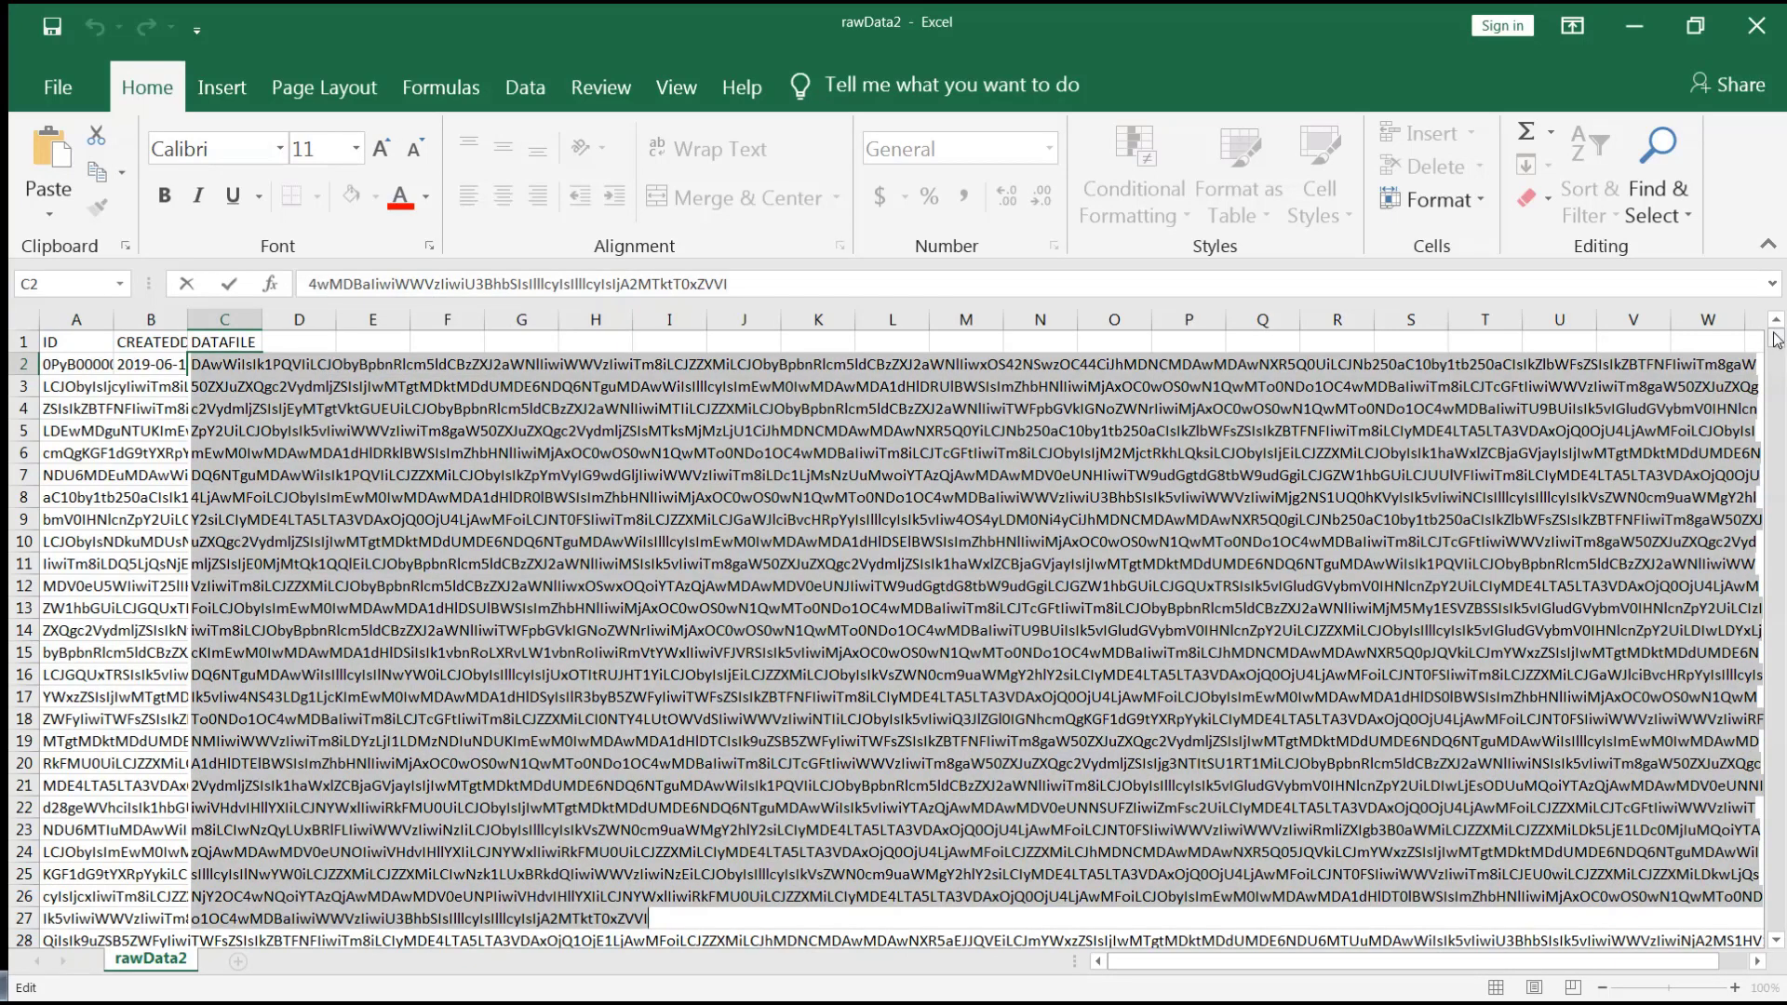
left_click_drag(1774, 338, 1775, 921)
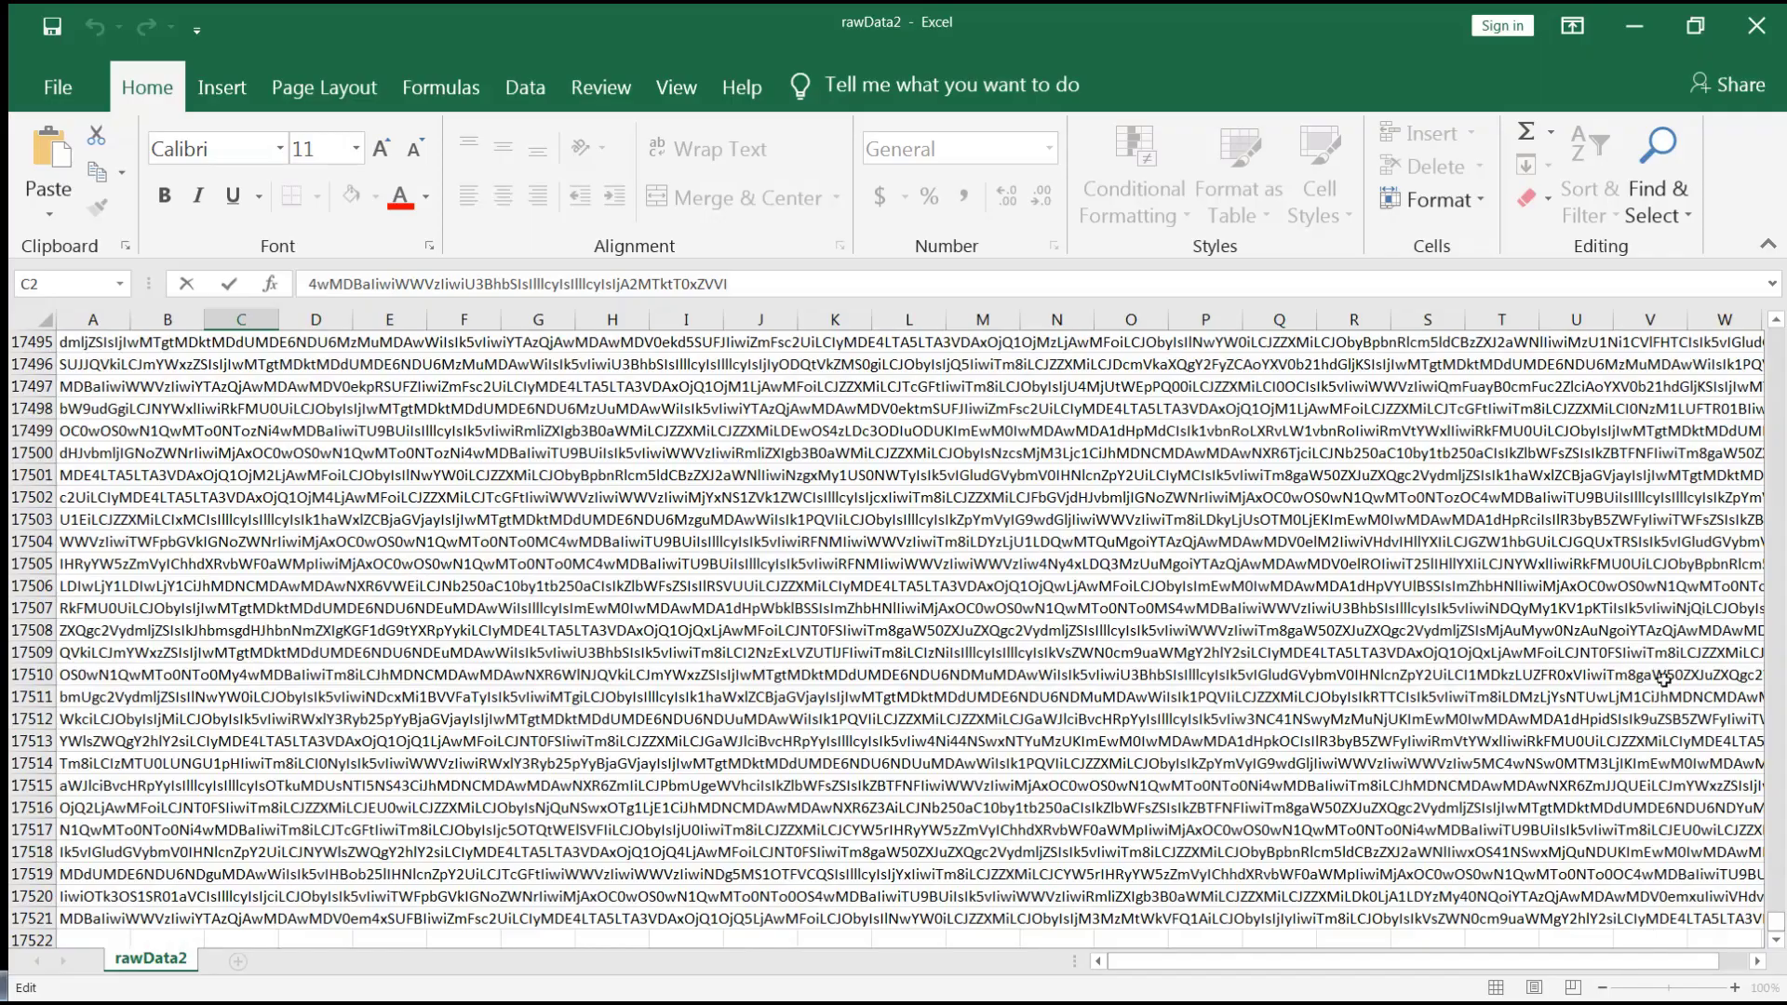
left_click(1632, 28)
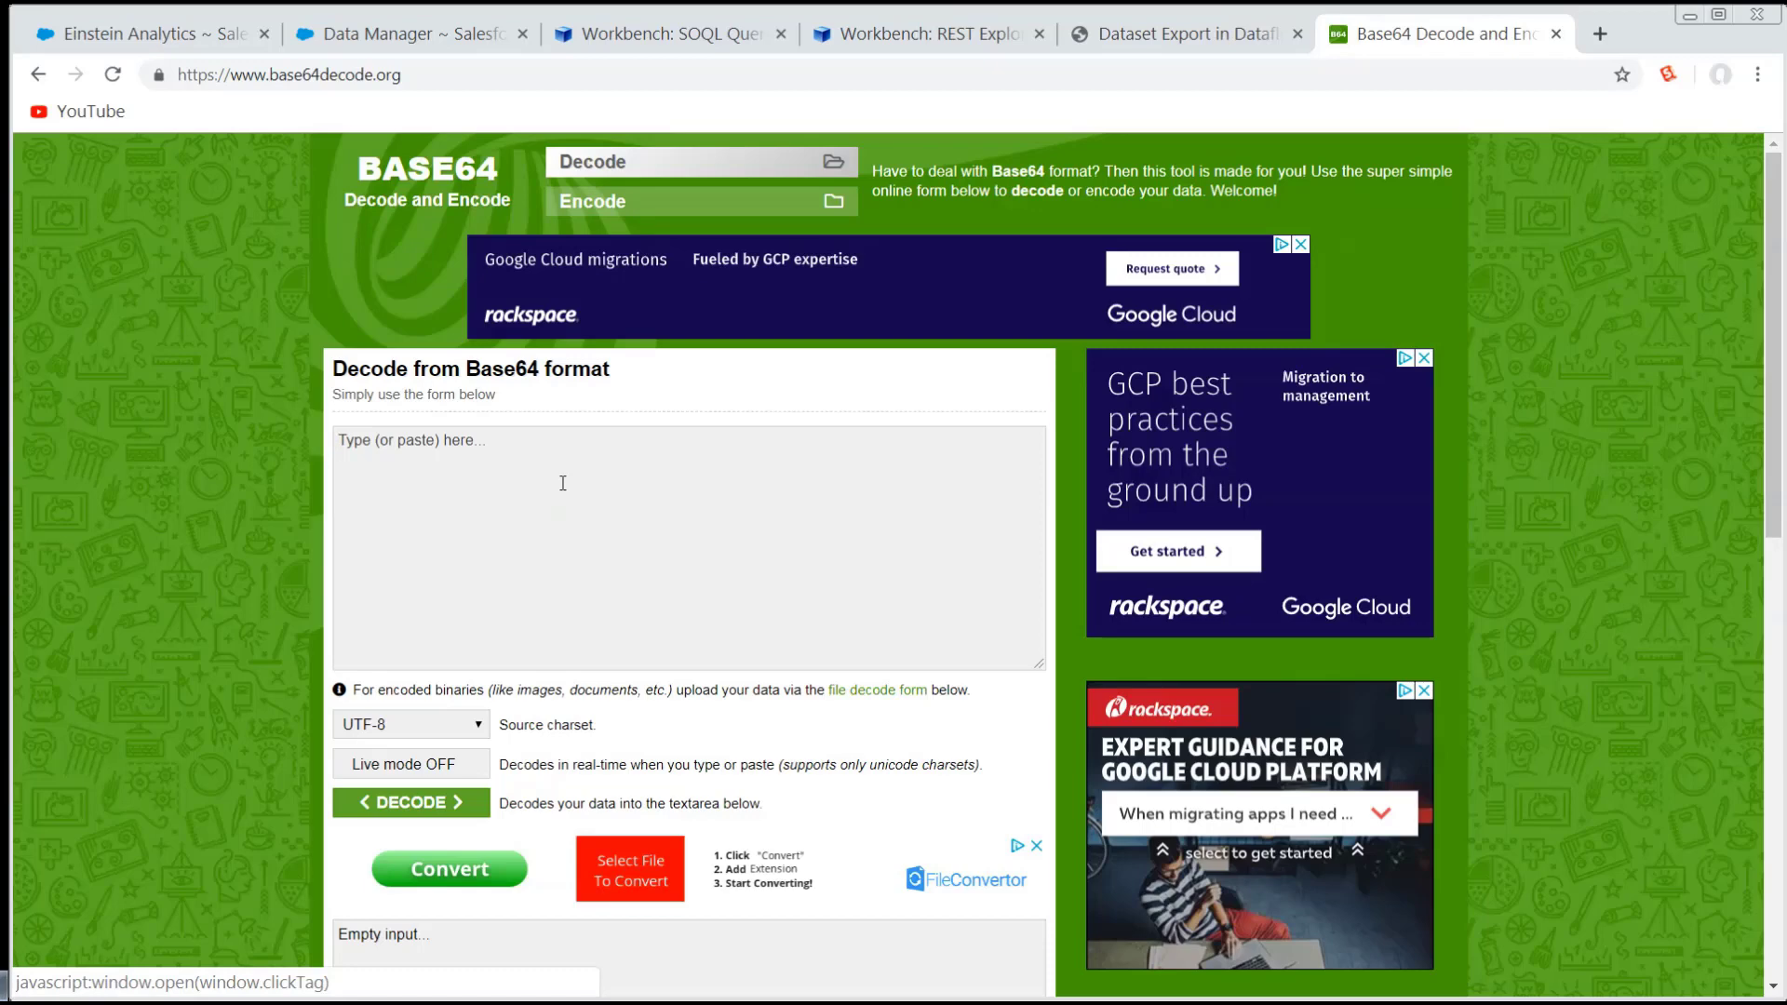
Paste the rawData2 DataFile text into the decoder and decode it into readable CSV customer rows.
key("ctrl+v")
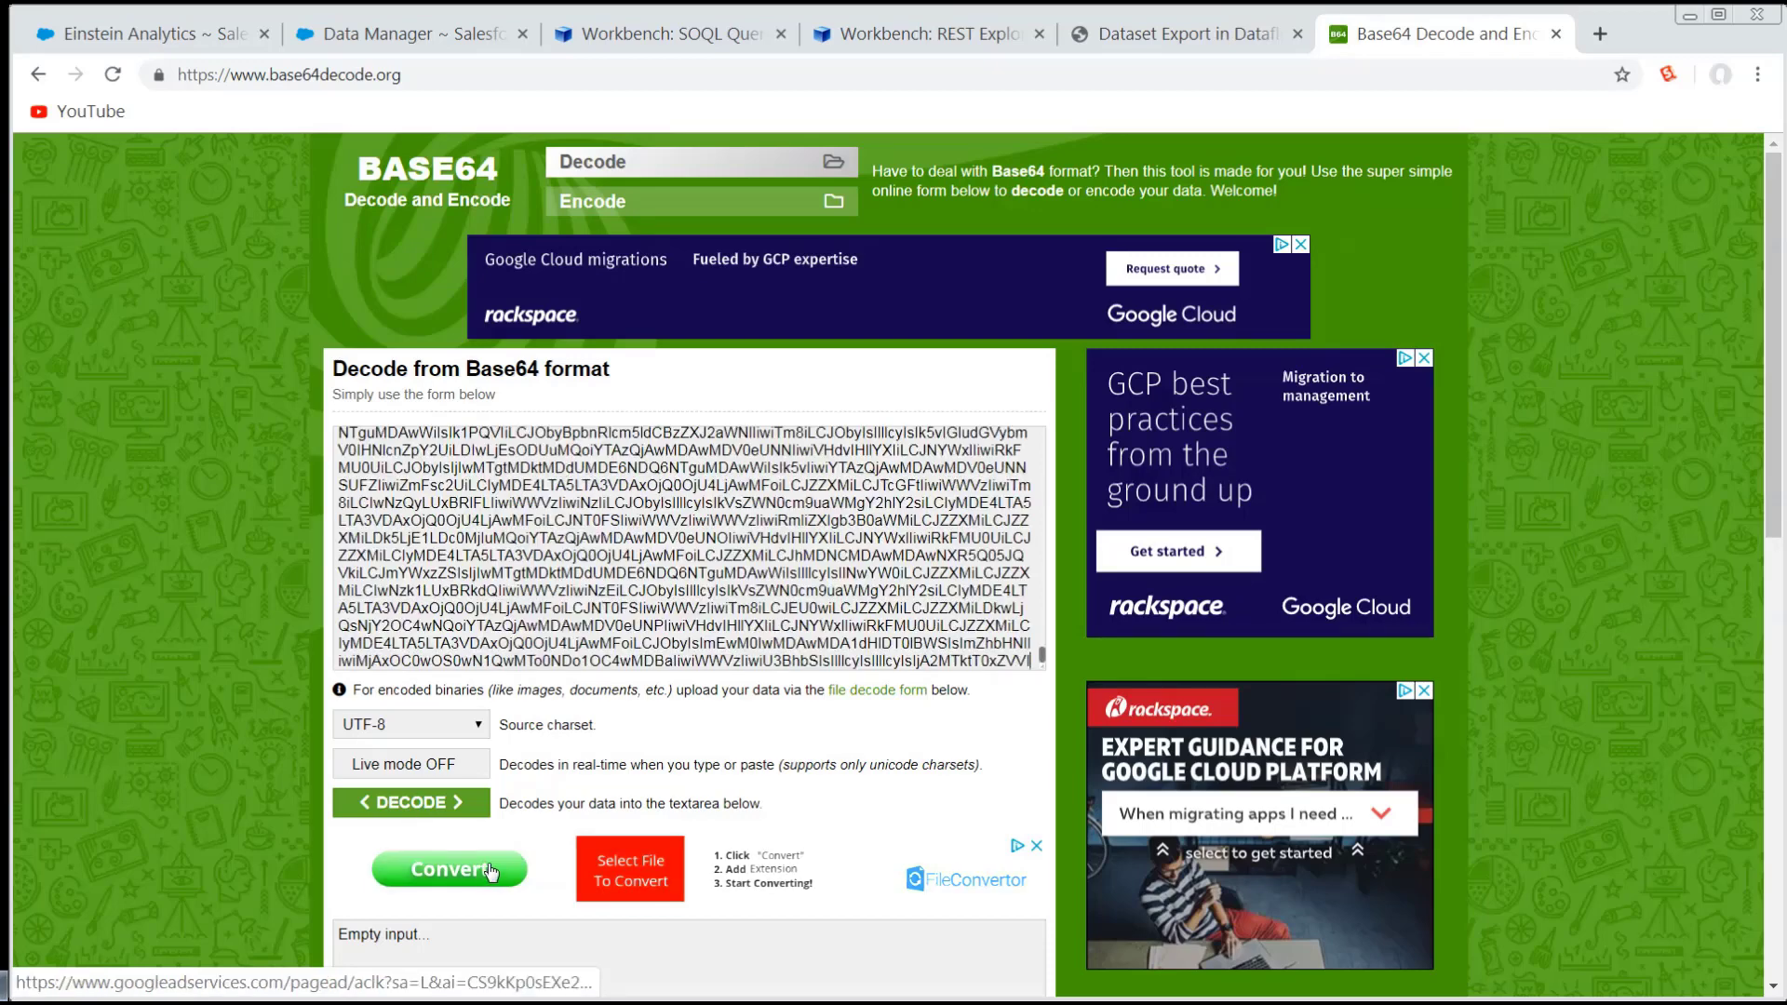
left_click(375, 806)
scroll(192, 707, "down", 4)
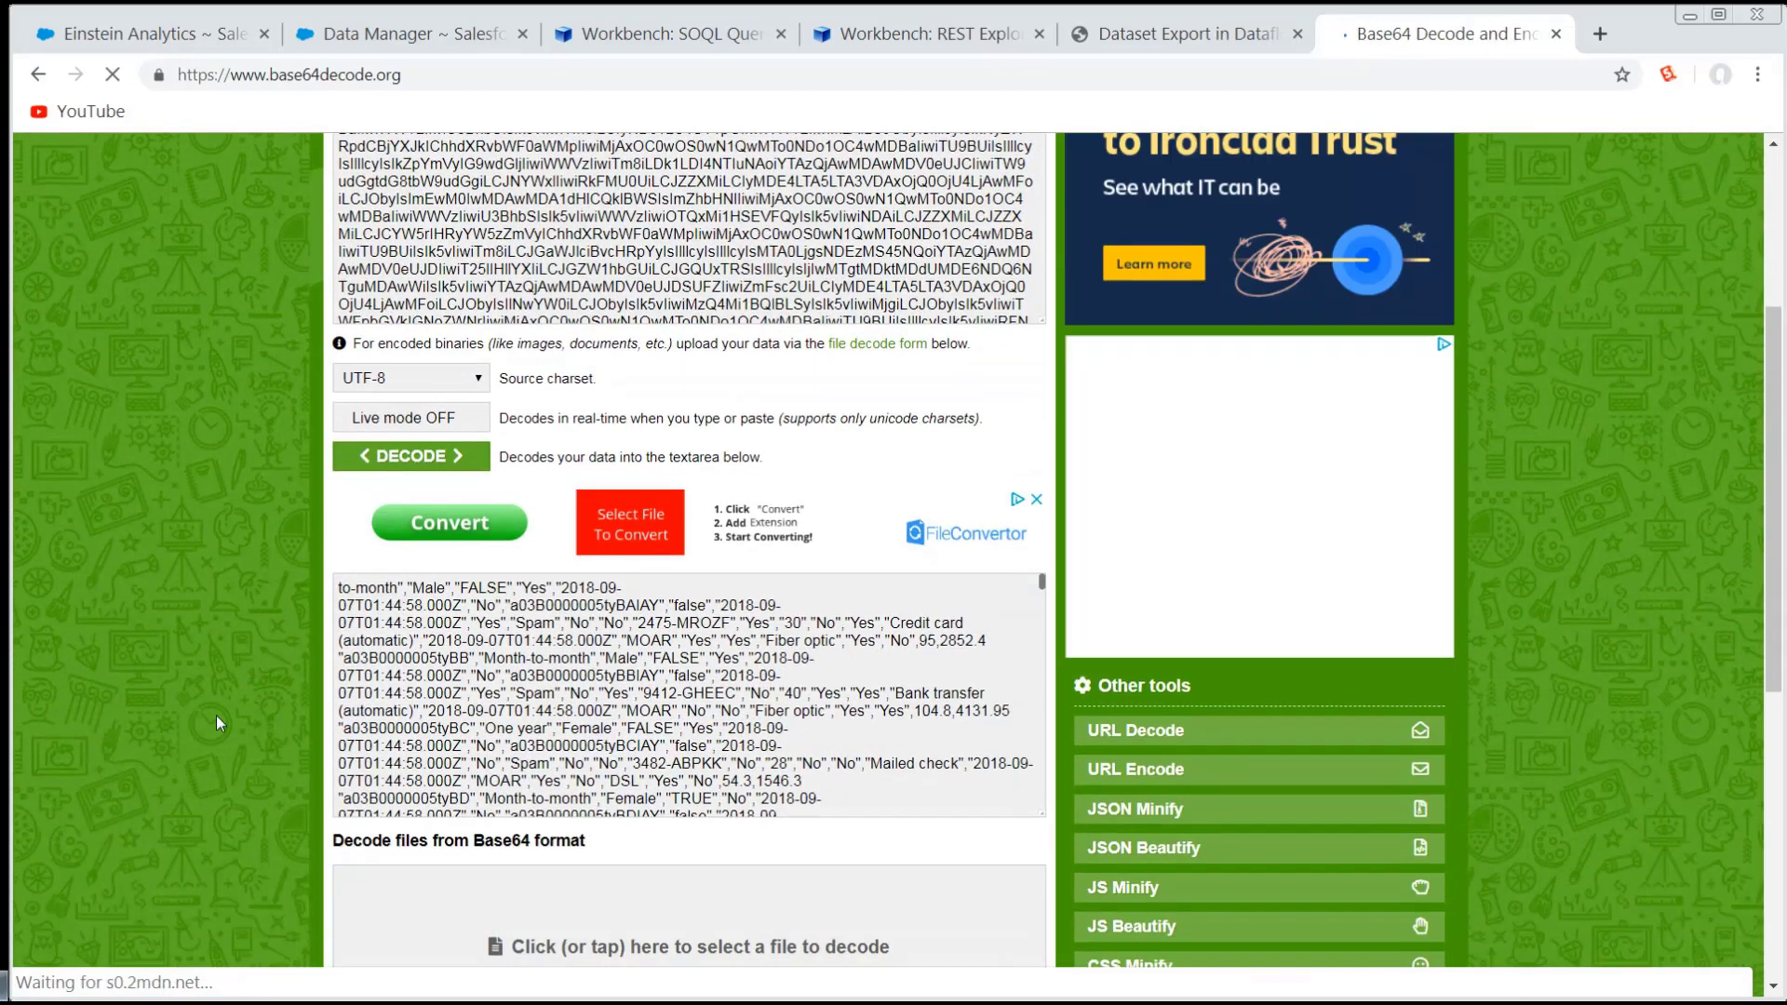
scroll(642, 629, "down", 4)
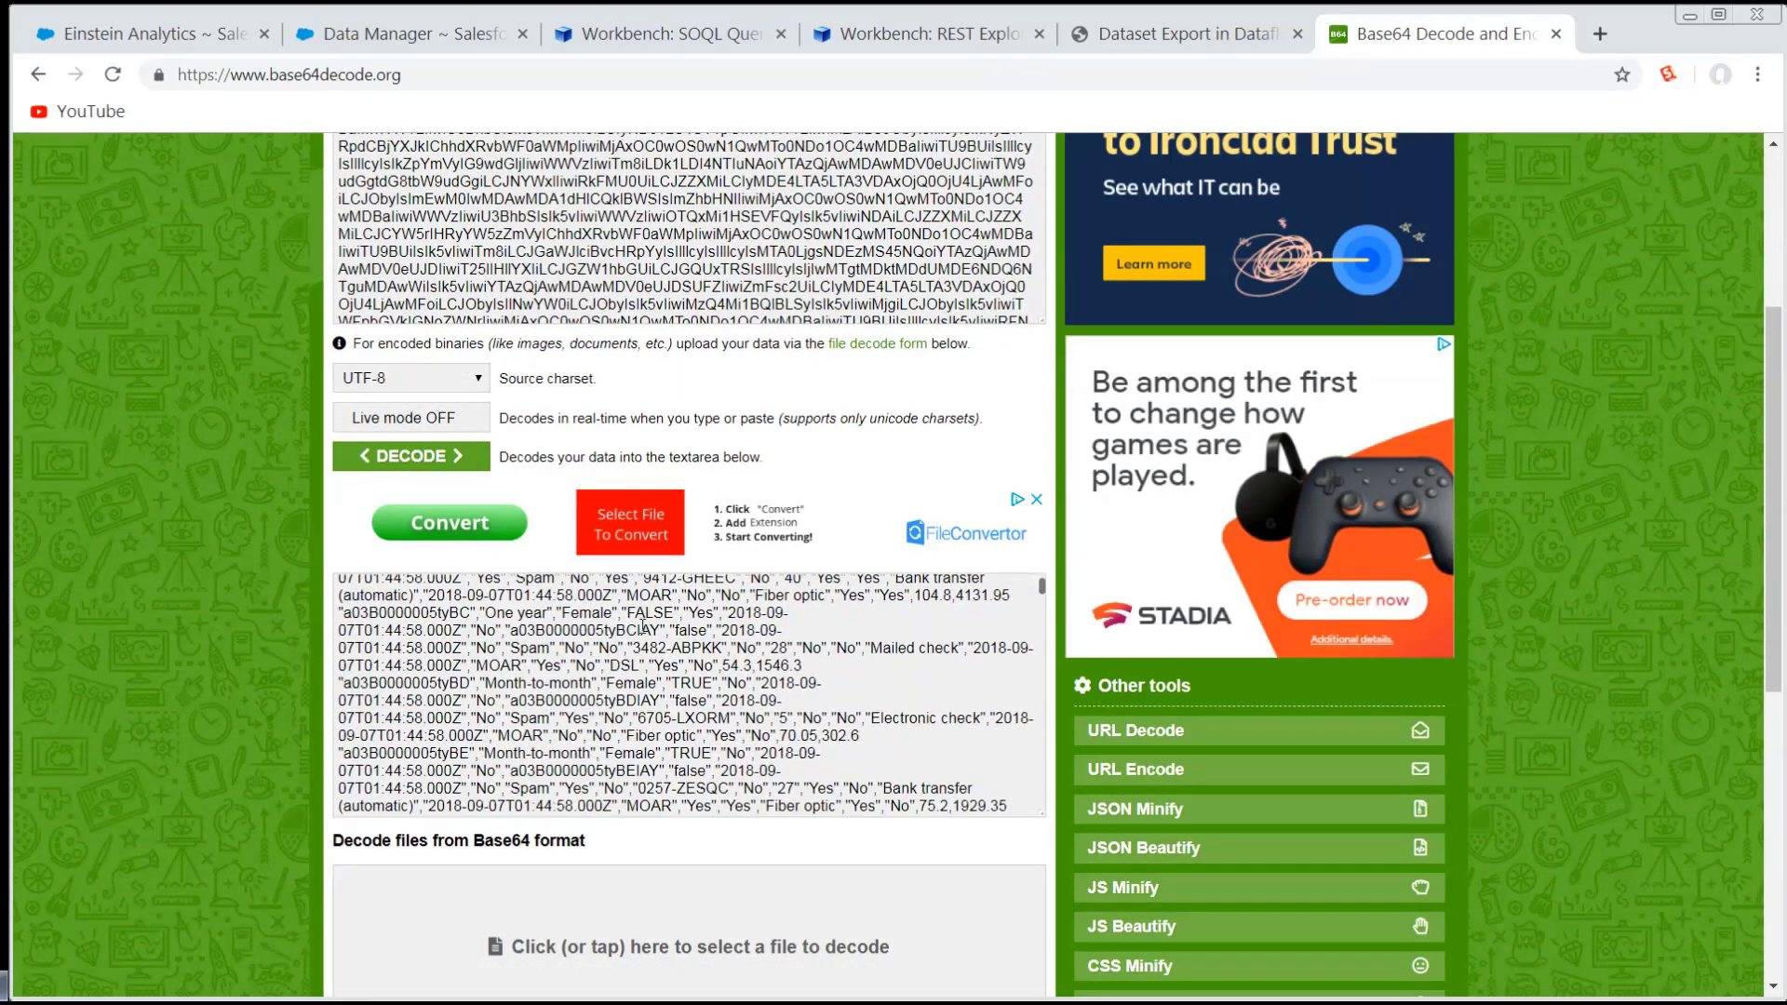
scroll(642, 628, "down", 2)
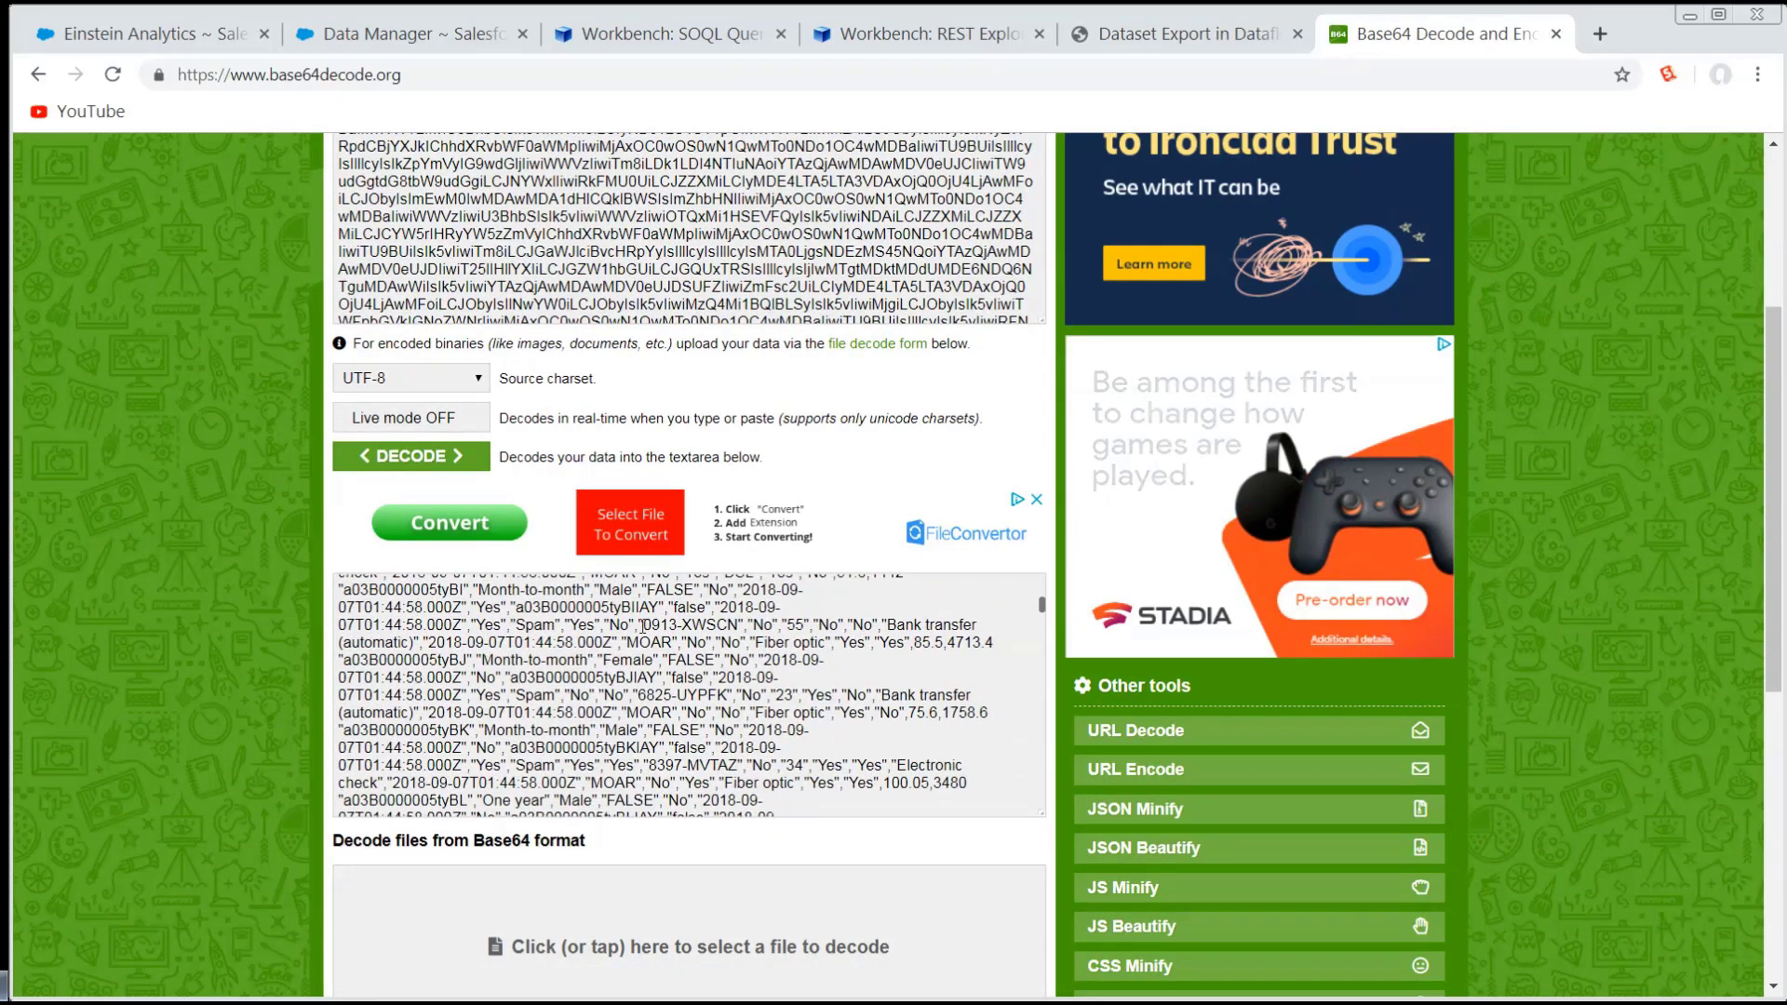